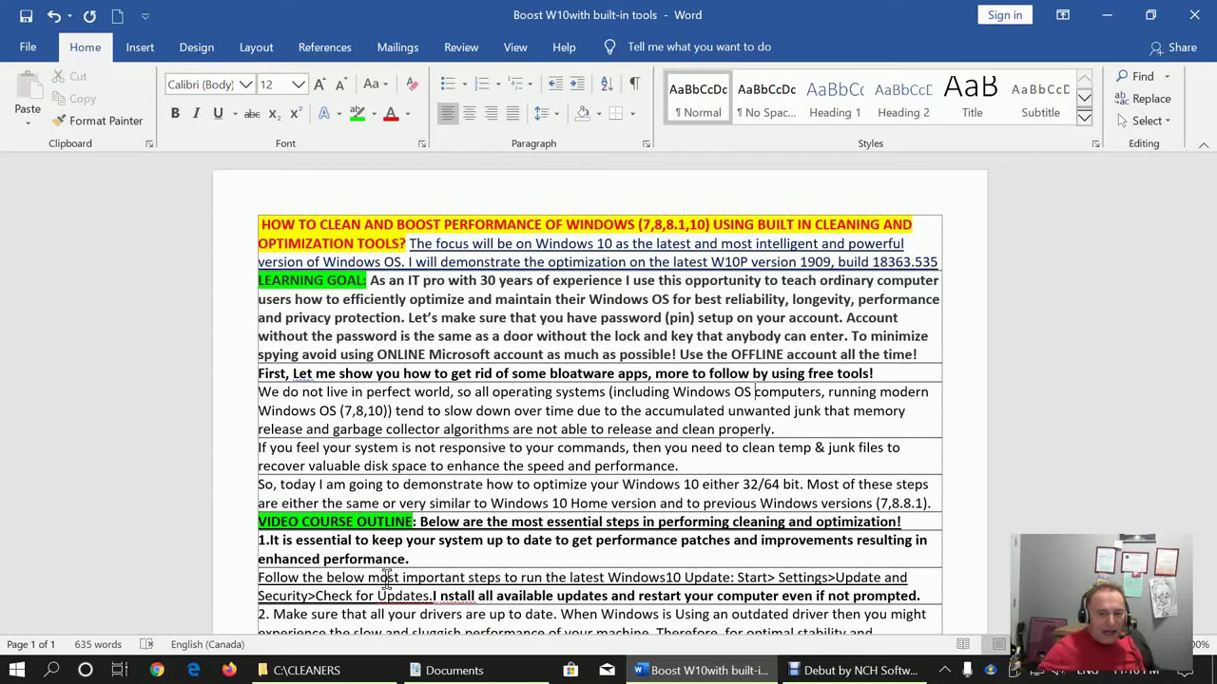
Hide the screen recorder and highlight the learning goal text in the Word guide, then deselect it
{"action": "left_click", "coordinate": [858, 671]}
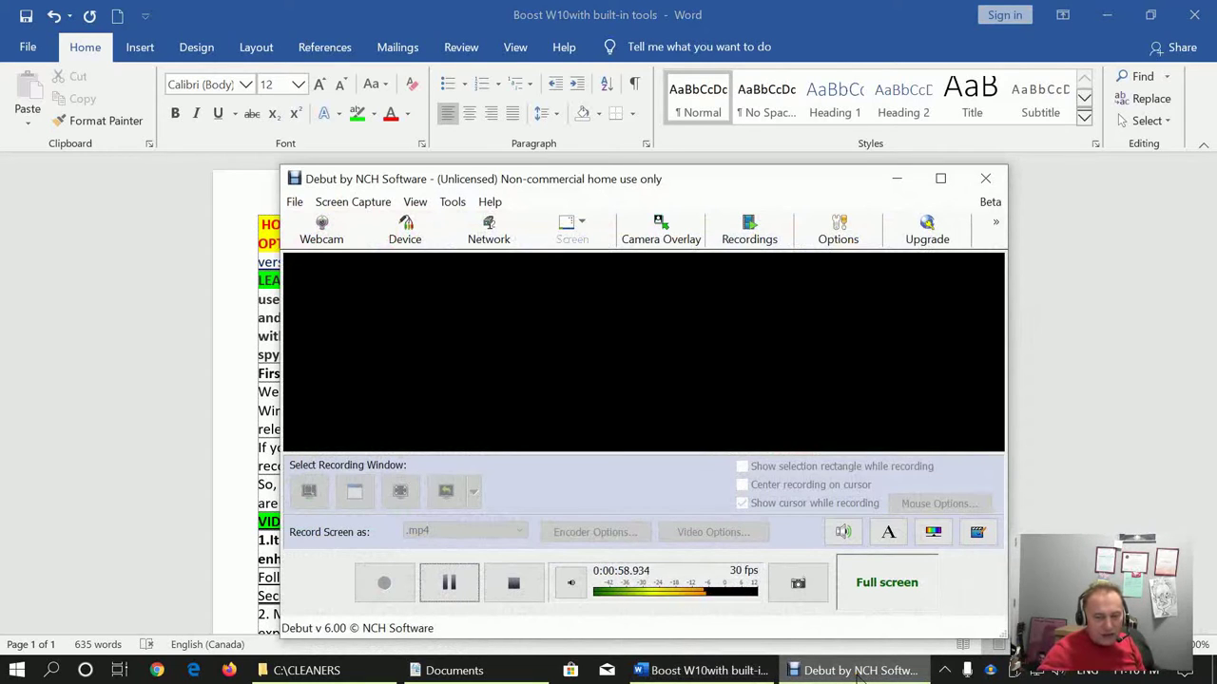
{"action": "left_click", "coordinate": [890, 181]}
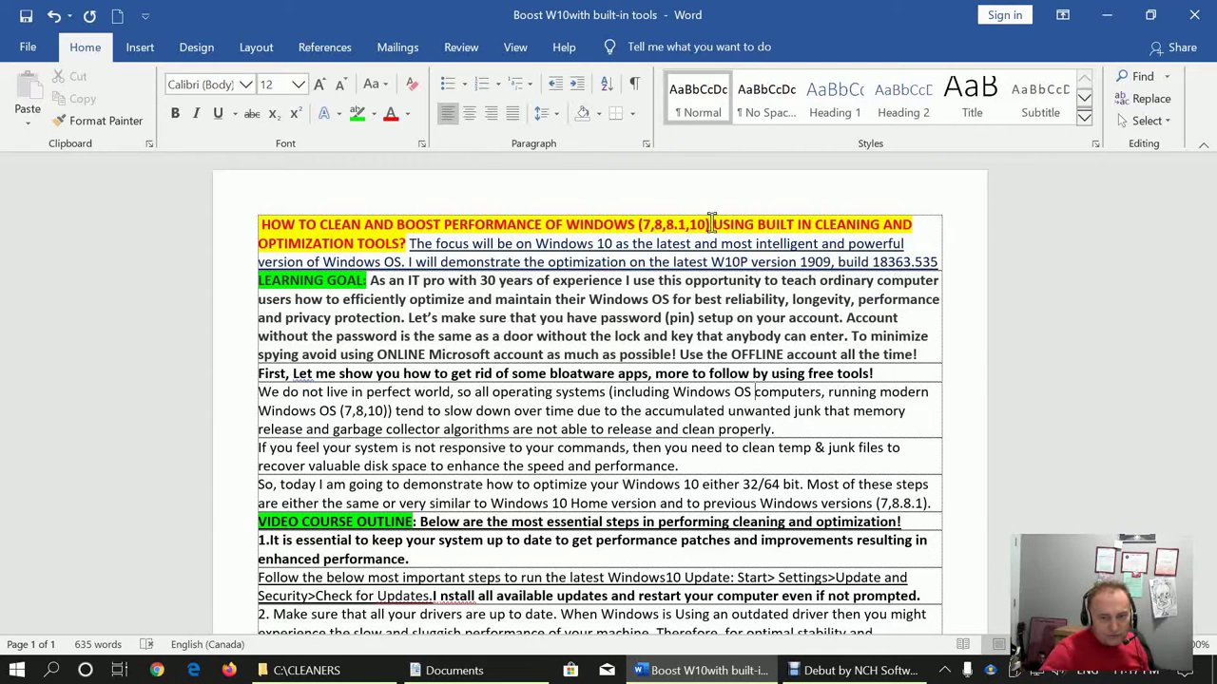
{"action": "scroll", "coordinate": [718, 247], "scroll_direction": "down", "scroll_amount": 1}
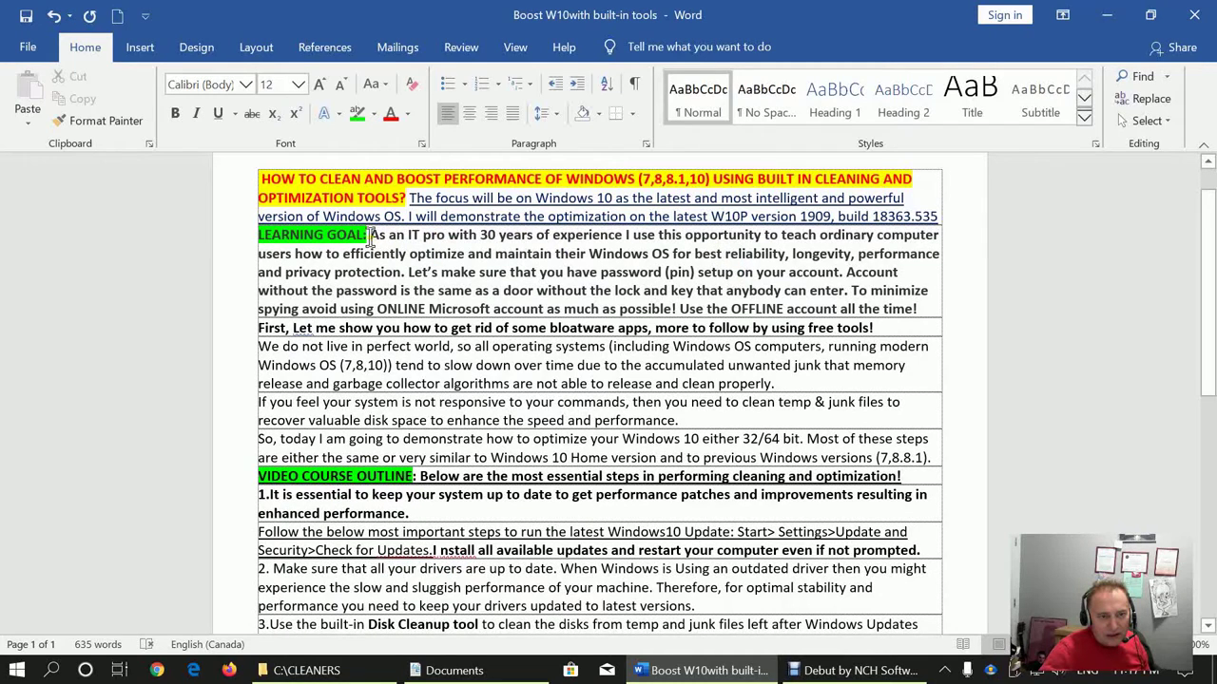
{"action": "left_click_drag", "start_coordinate": [371, 237], "coordinate": [867, 244]}
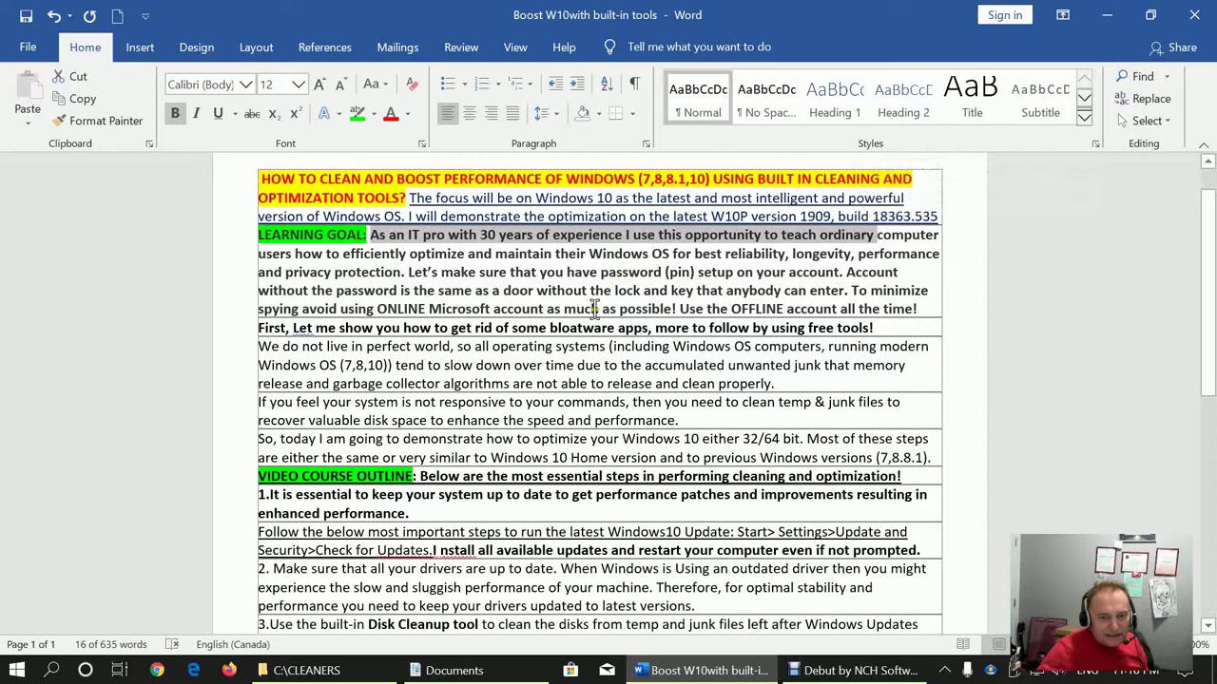
{"action": "left_click", "coordinate": [594, 308]}
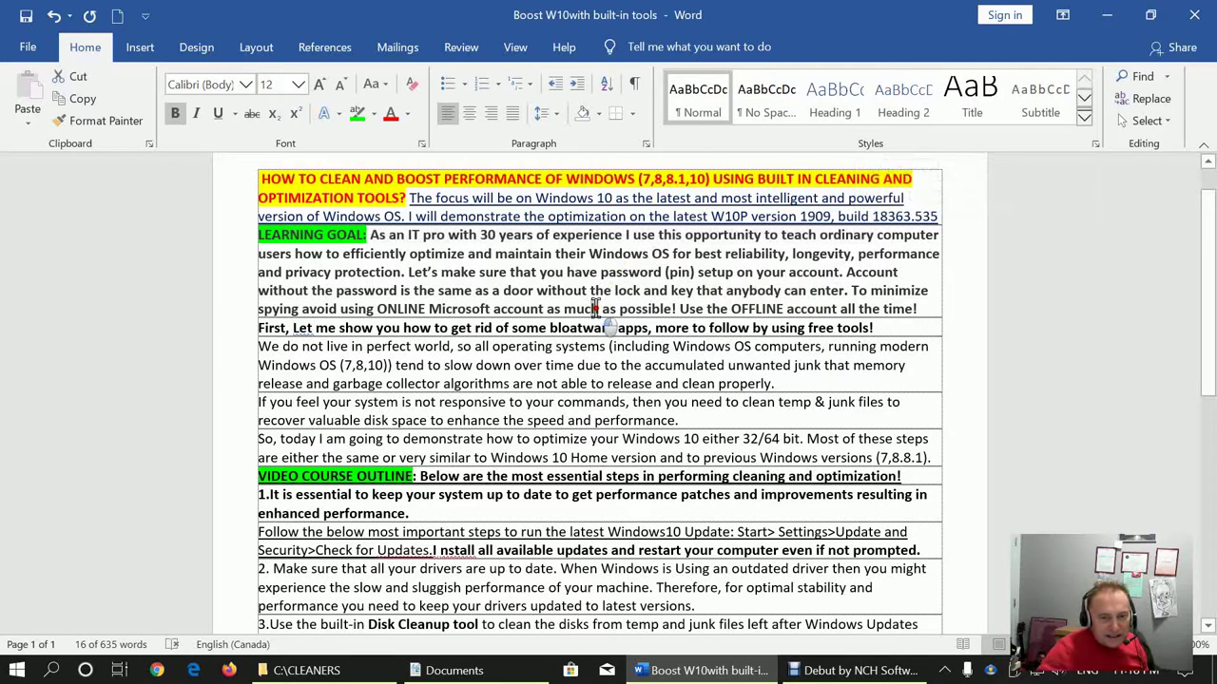
{"action": "left_click_drag", "start_coordinate": [594, 308], "coordinate": [600, 308]}
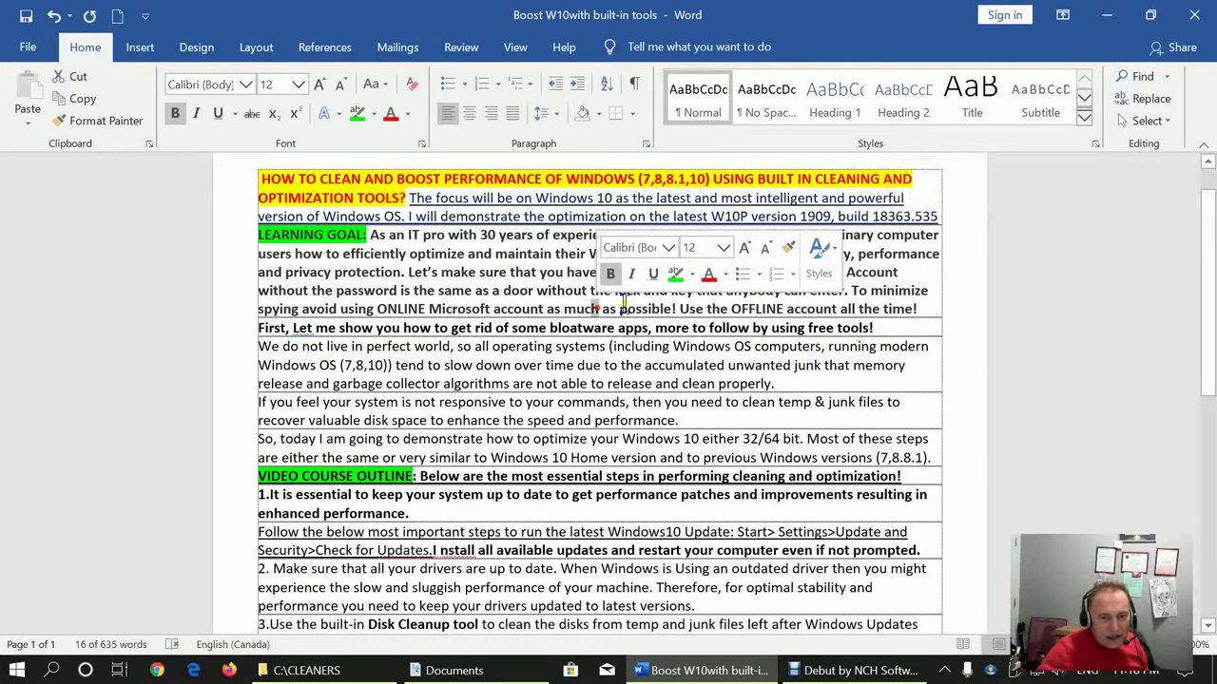
{"action": "left_click", "coordinate": [1055, 296]}
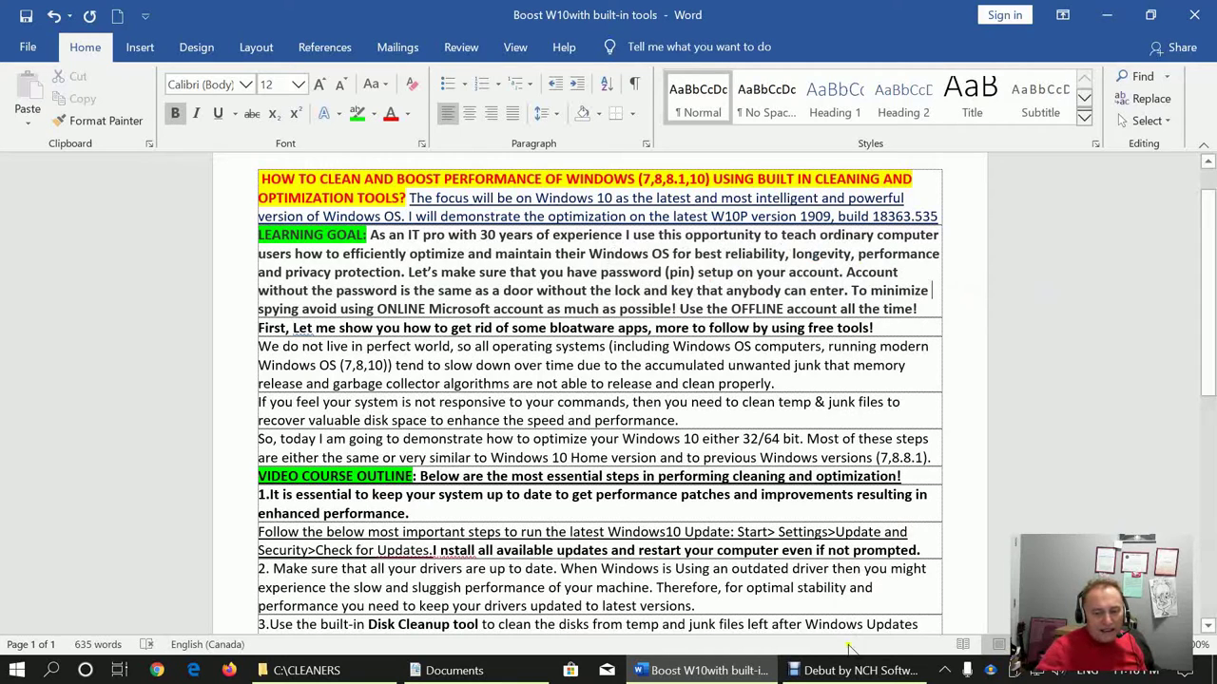
Restore the screen recorder, hide it again and scroll further down the guide
{"action": "mouse_move", "coordinate": [832, 677]}
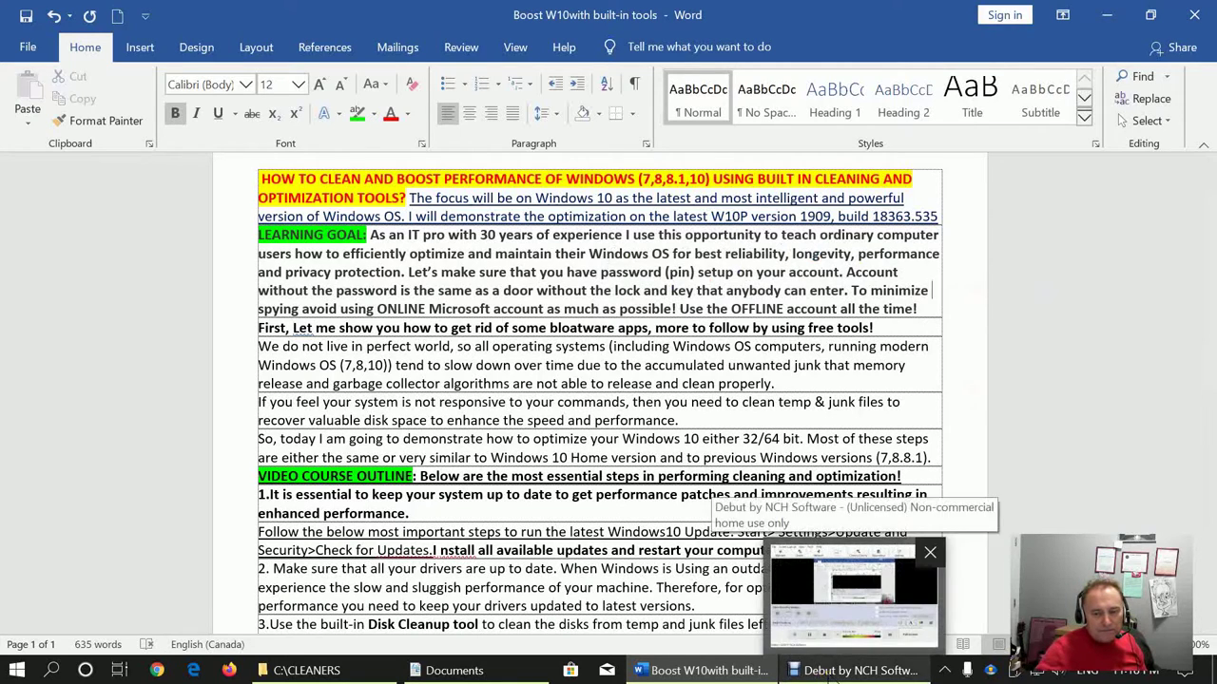
{"action": "left_click", "coordinate": [830, 677]}
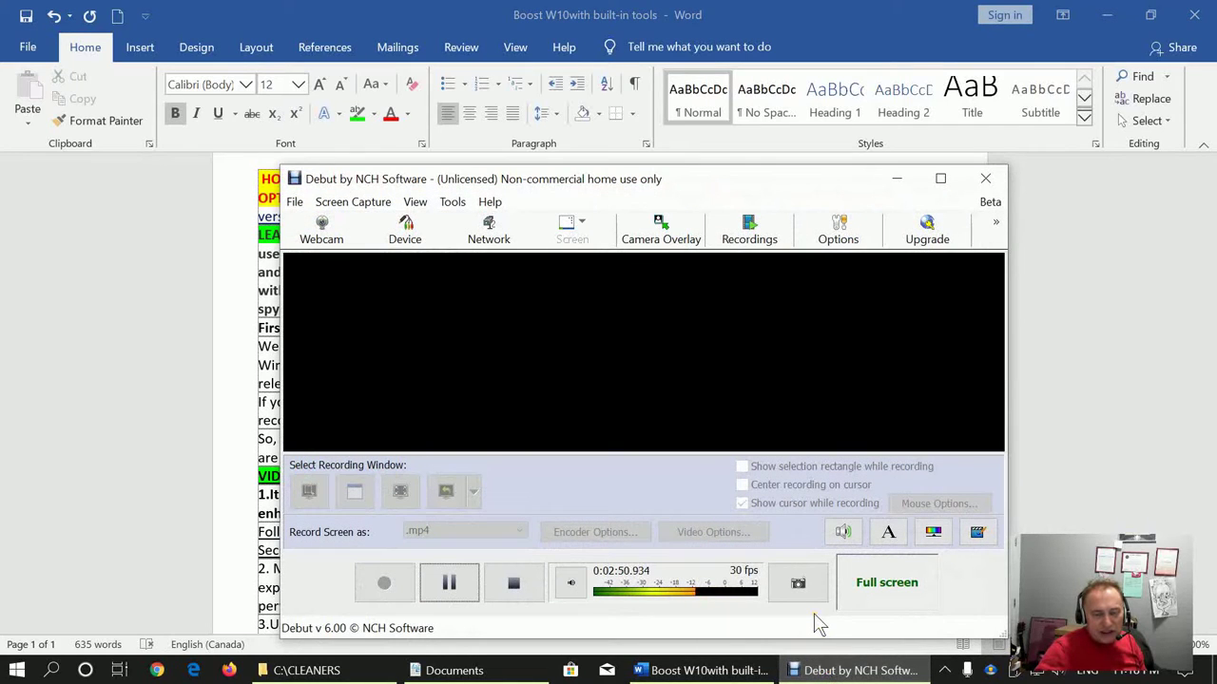
{"action": "left_click", "coordinate": [896, 178]}
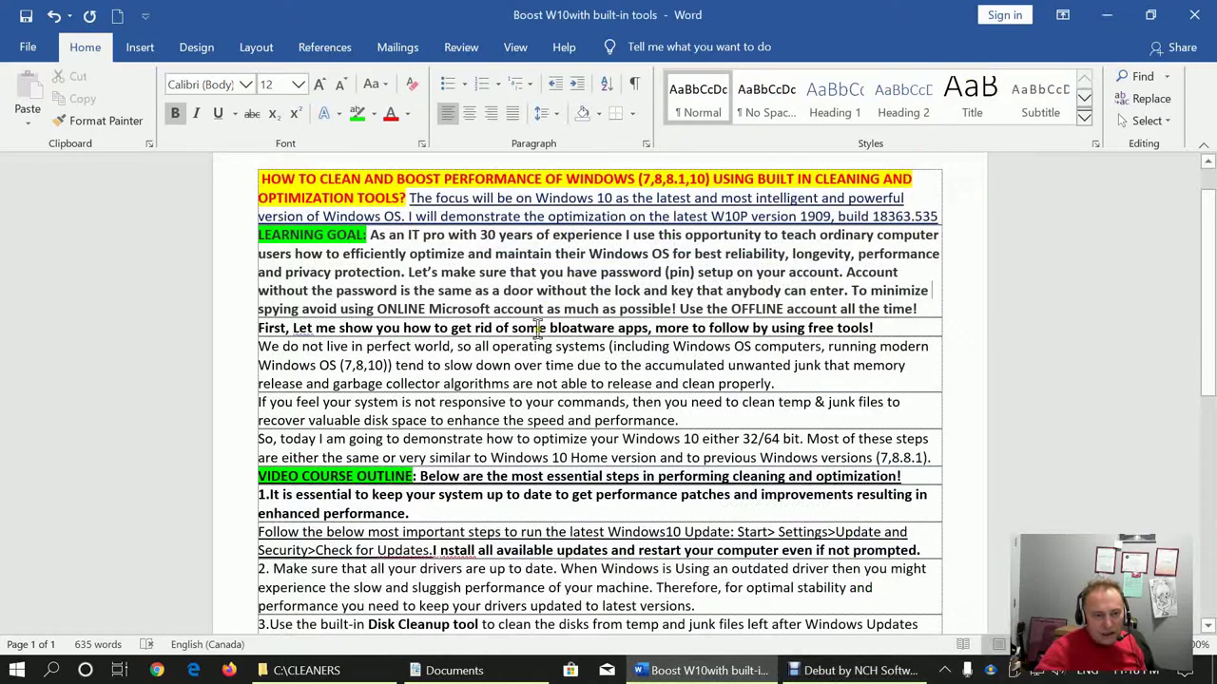
{"action": "scroll", "coordinate": [504, 335], "scroll_direction": "down", "scroll_amount": 1}
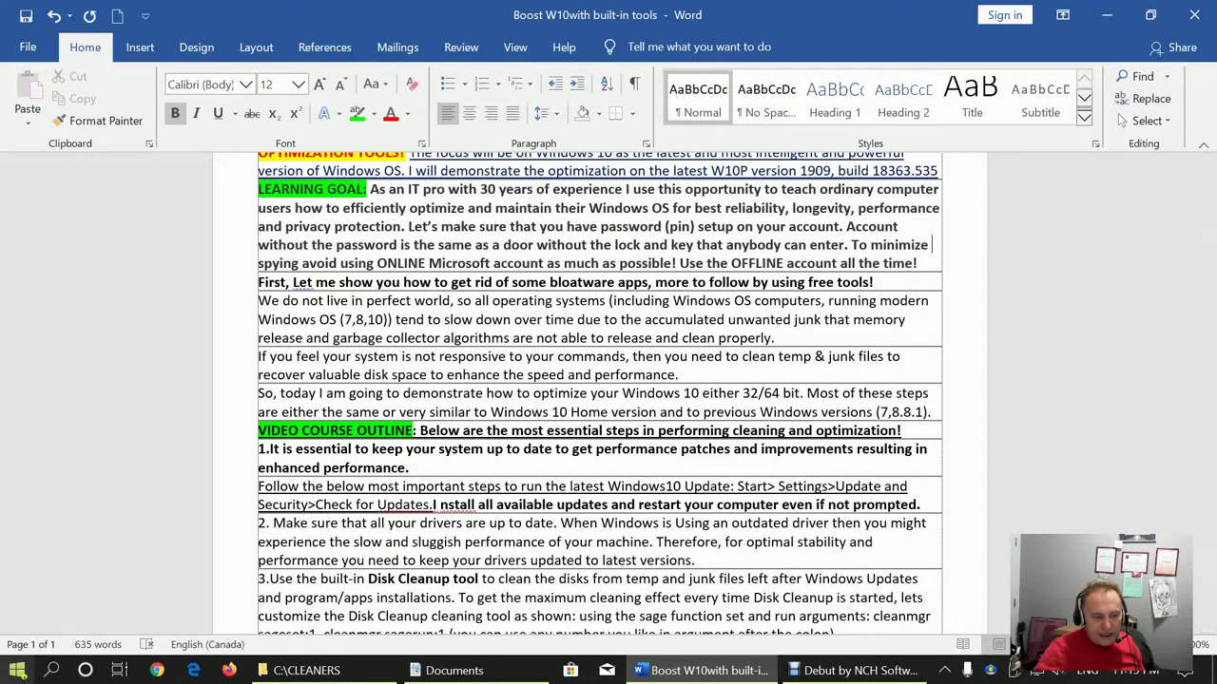
Uninstall Candy Crush Friends and Farm Heroes Saga from the Start menu app list
{"action": "left_click", "coordinate": [17, 671]}
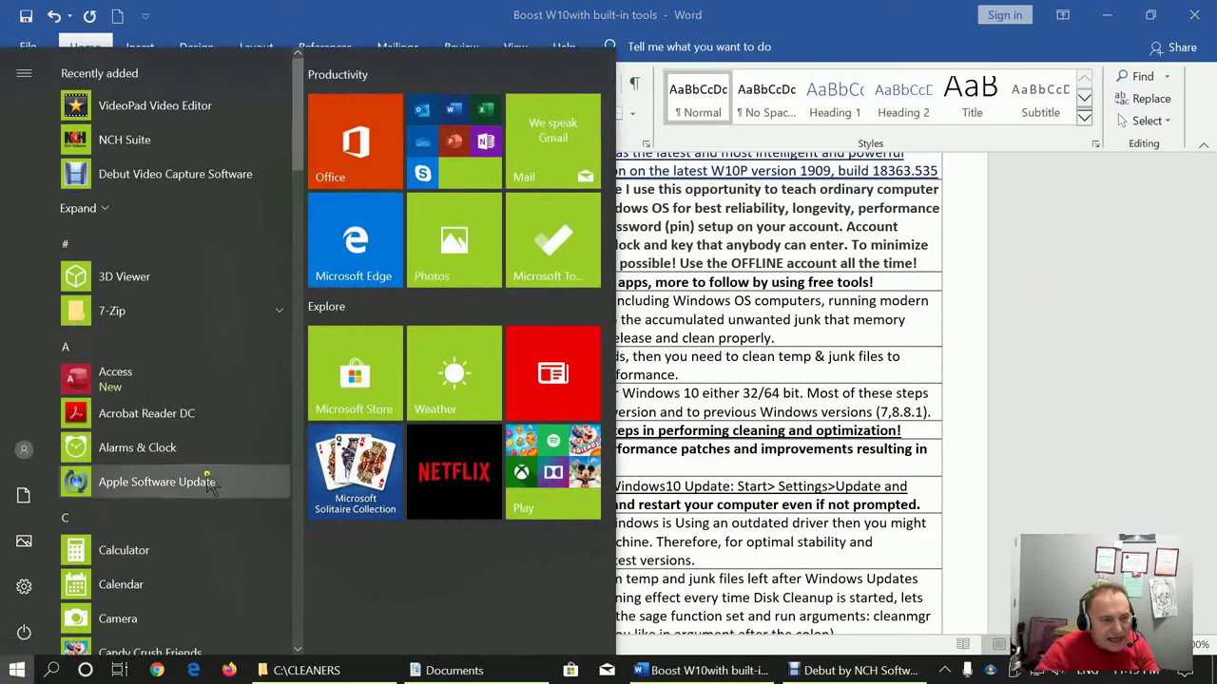
{"action": "scroll", "coordinate": [236, 432], "scroll_direction": "down", "scroll_amount": 5}
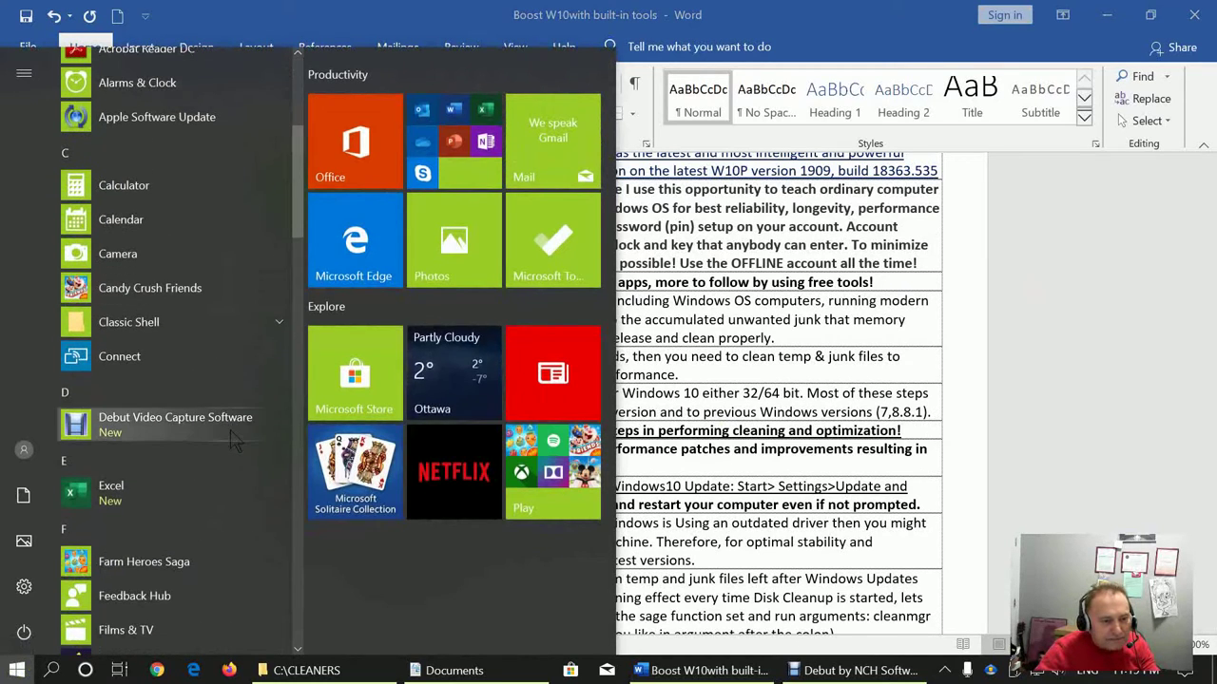
{"action": "right_click", "coordinate": [83, 292]}
{"action": "left_click", "coordinate": [145, 363]}
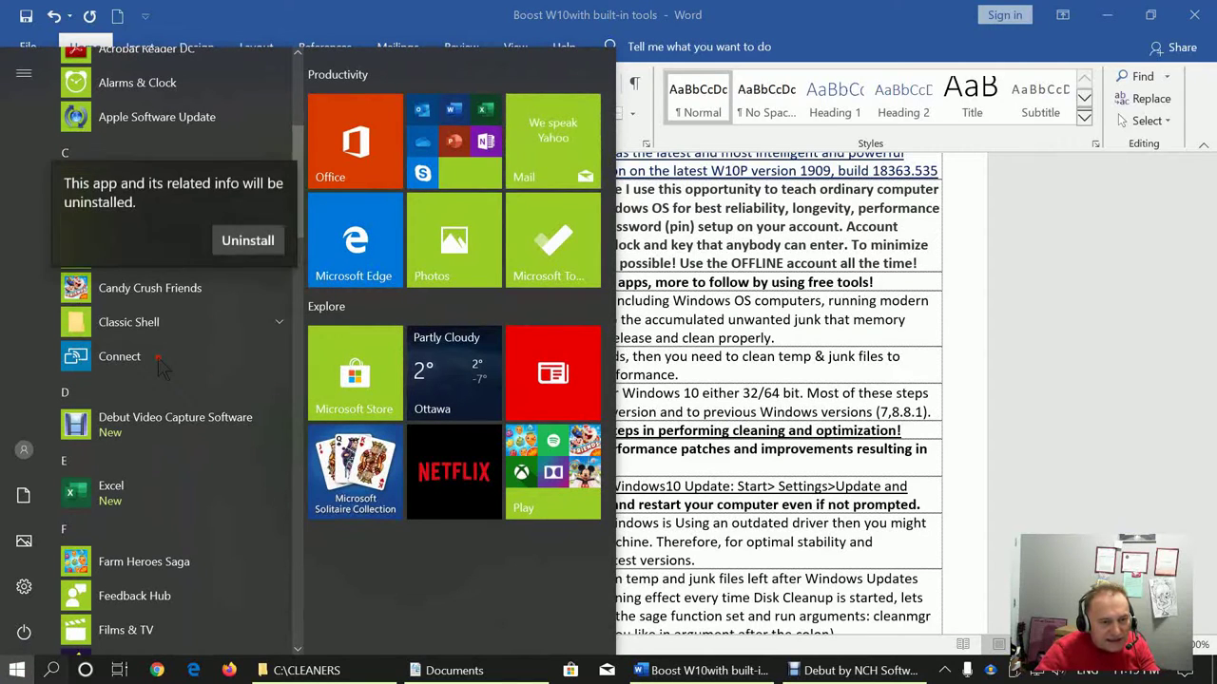
{"action": "left_click", "coordinate": [247, 240]}
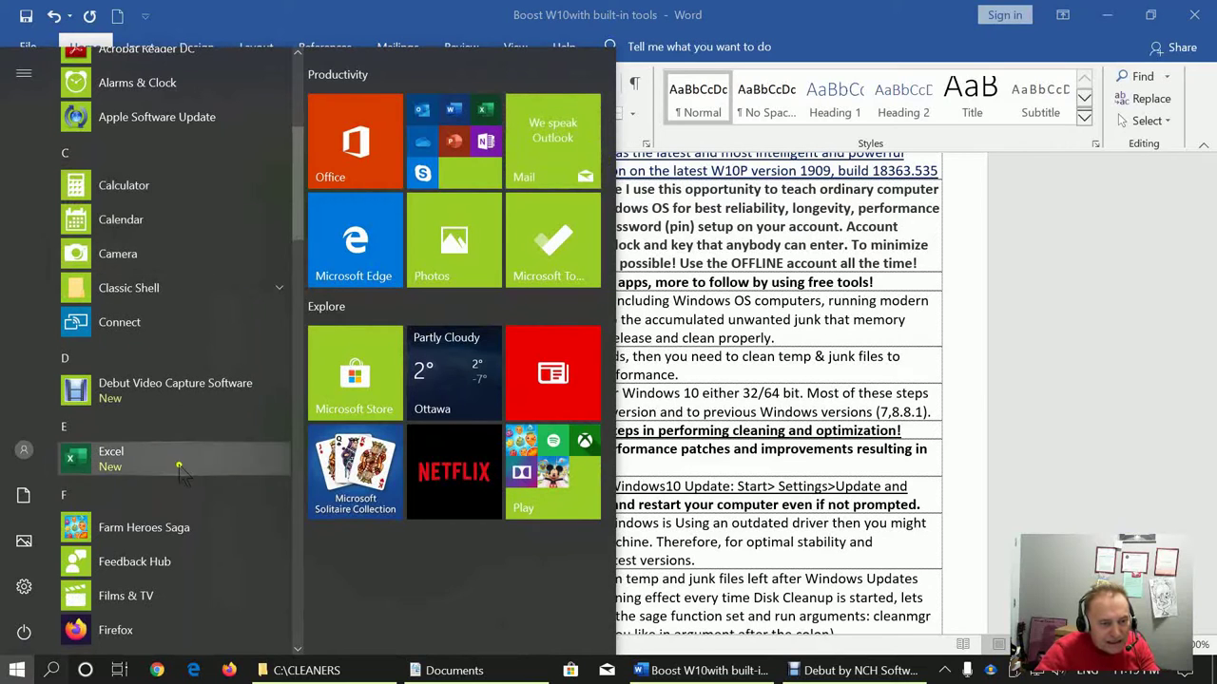
{"action": "scroll", "coordinate": [142, 442], "scroll_direction": "down", "scroll_amount": 4}
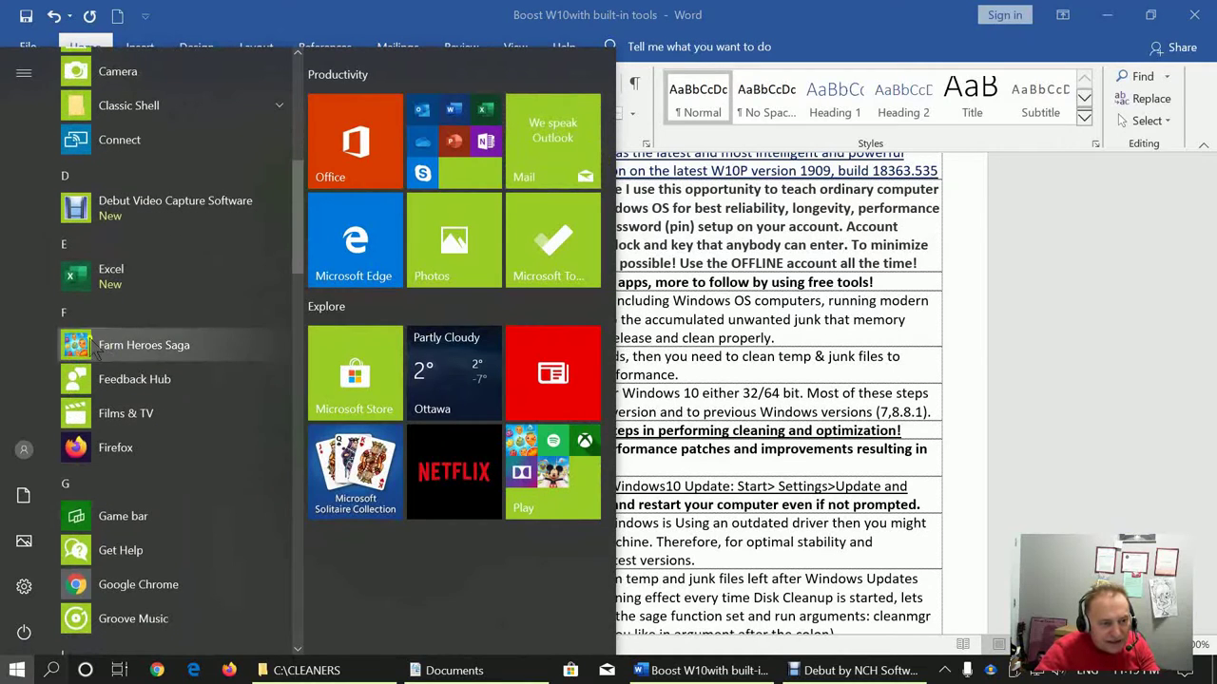
{"action": "right_click", "coordinate": [76, 348]}
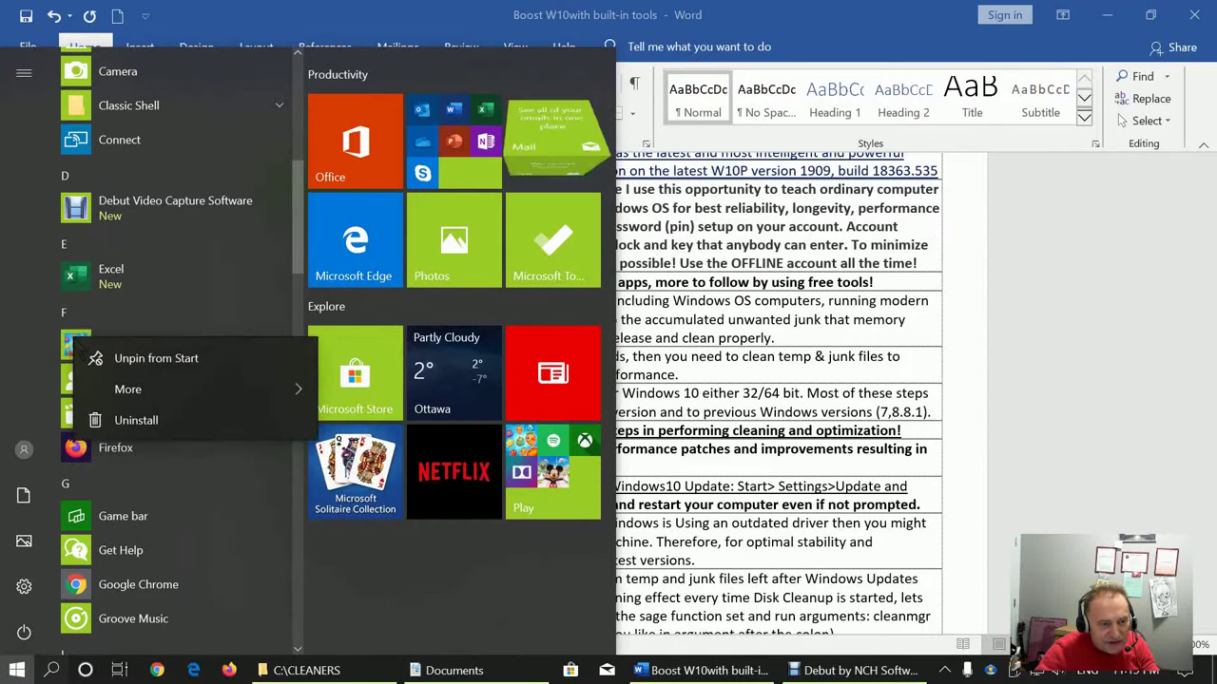
{"action": "left_click", "coordinate": [153, 426]}
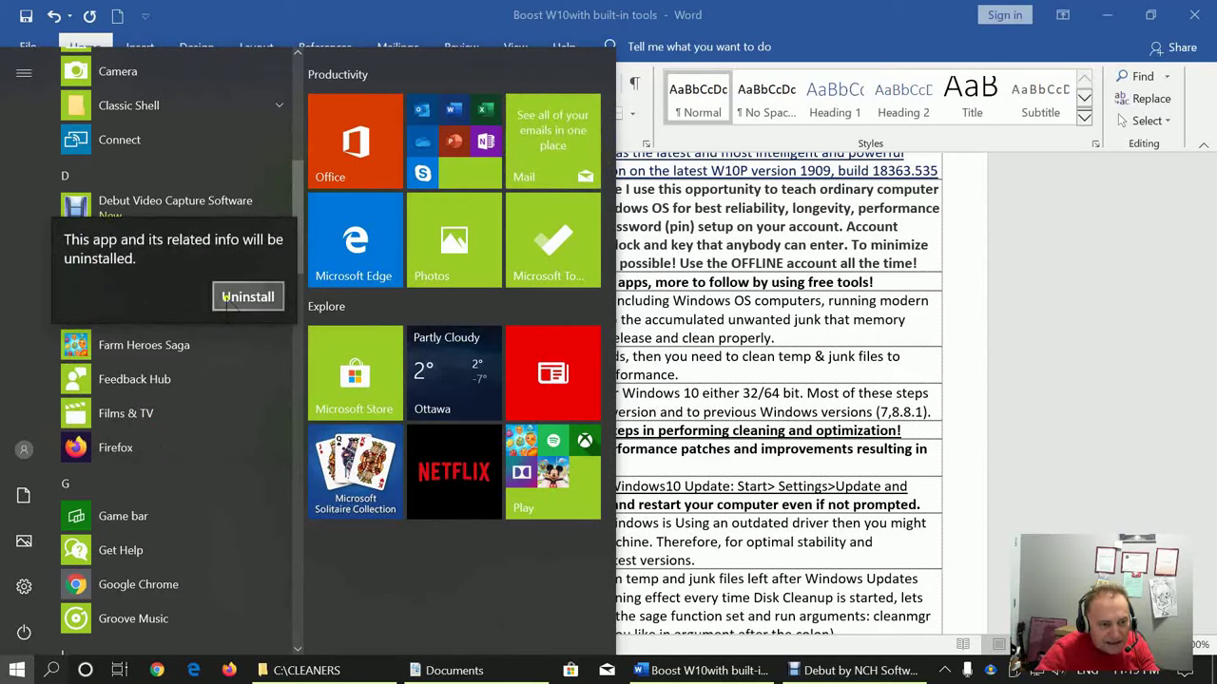
{"action": "left_click", "coordinate": [246, 299]}
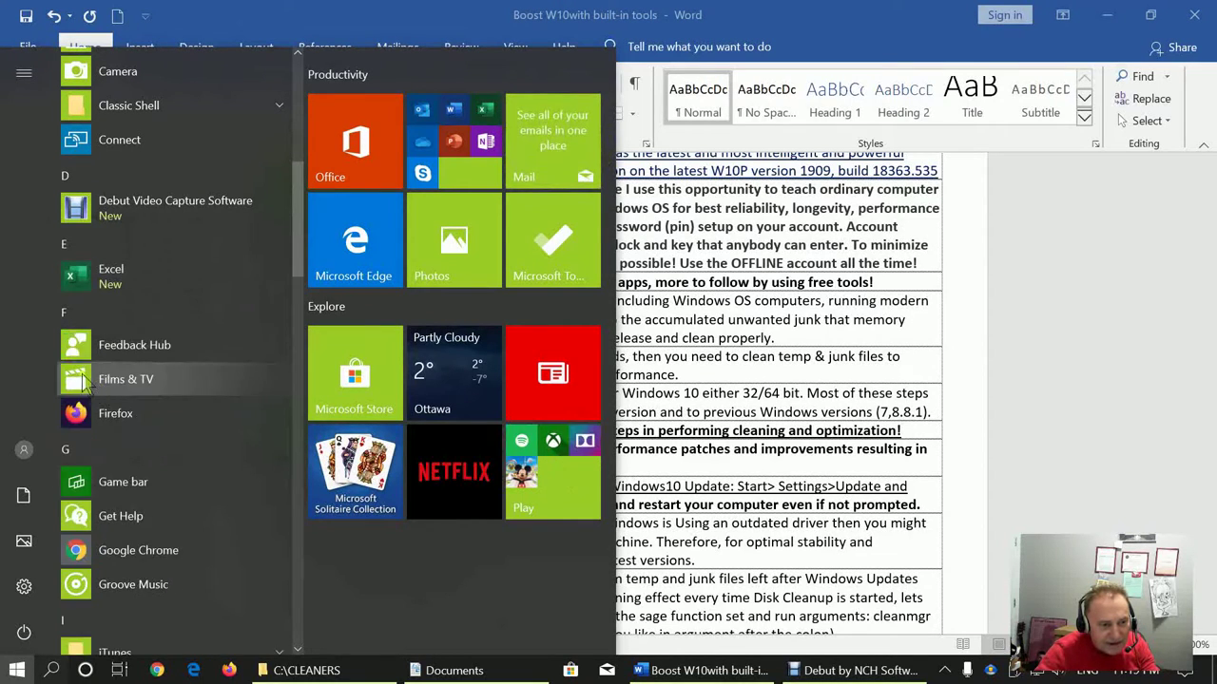
Uninstall Feedback Hub and Films & TV from the Start menu app list
{"action": "right_click", "coordinate": [87, 352]}
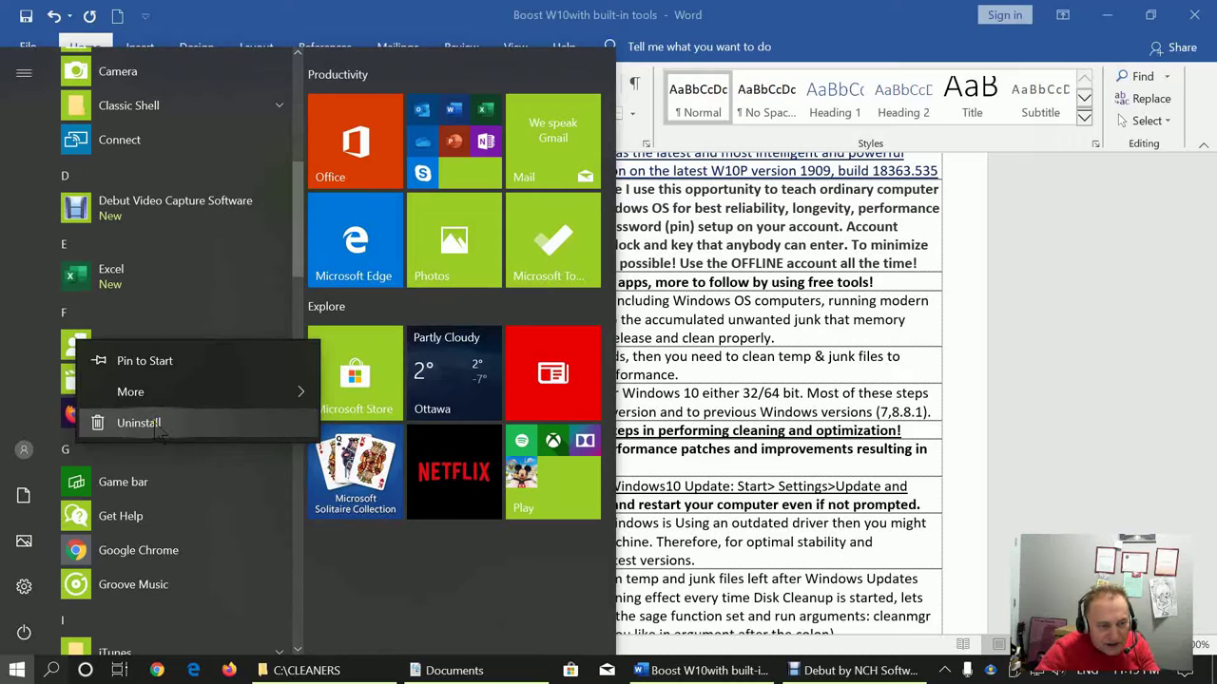
{"action": "left_click", "coordinate": [152, 425]}
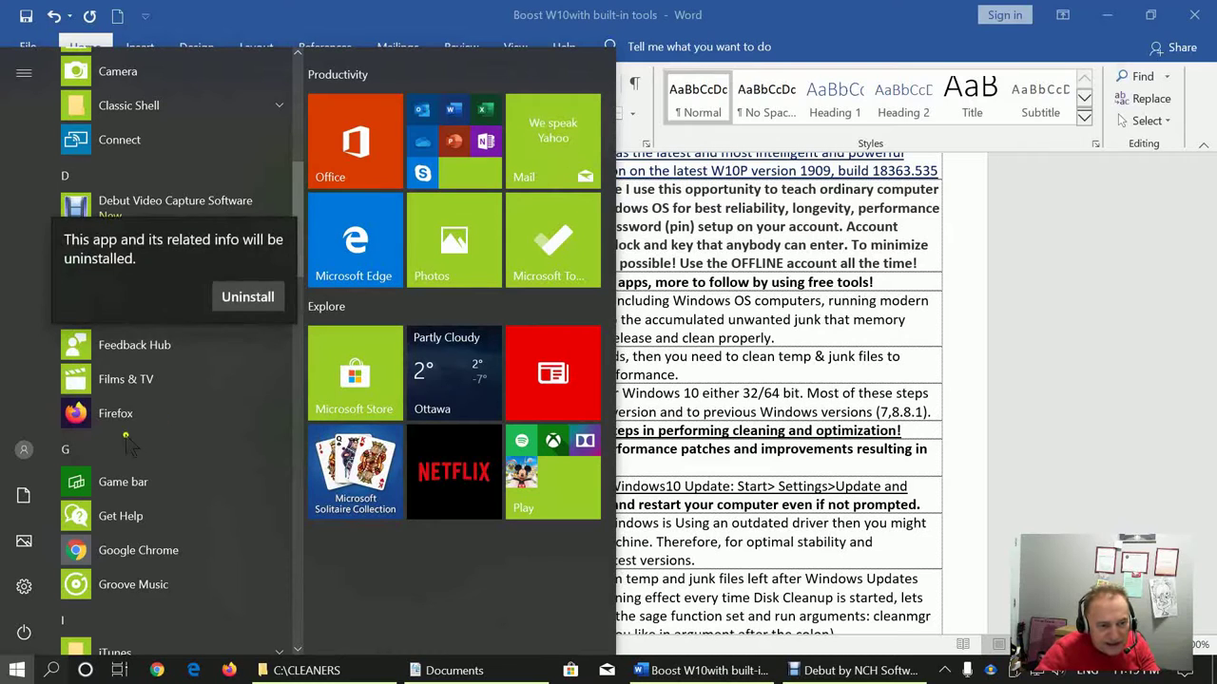
{"action": "left_click", "coordinate": [247, 297]}
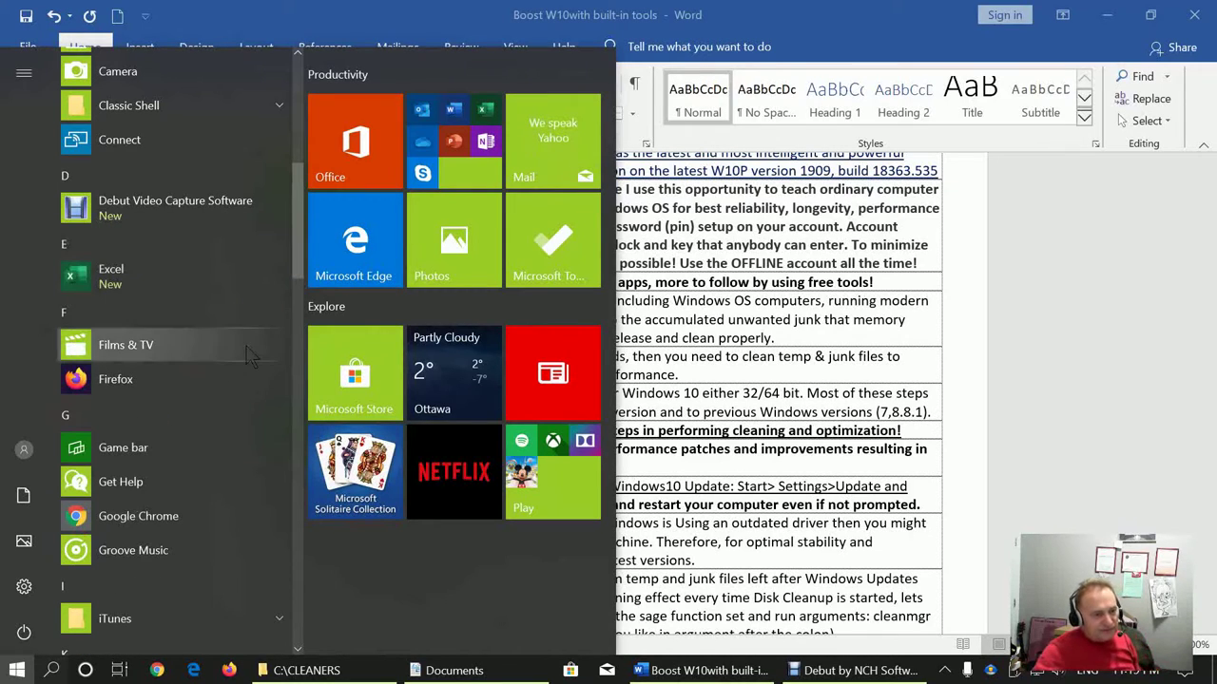
{"action": "right_click", "coordinate": [93, 349]}
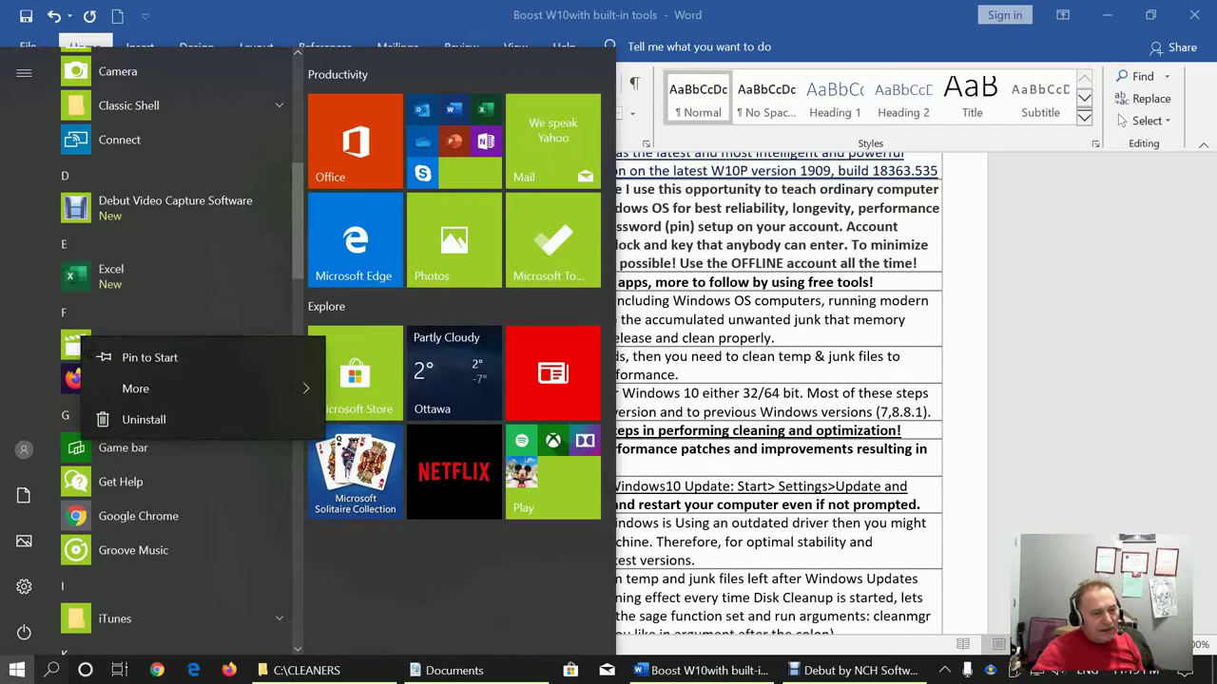
{"action": "left_click", "coordinate": [168, 424]}
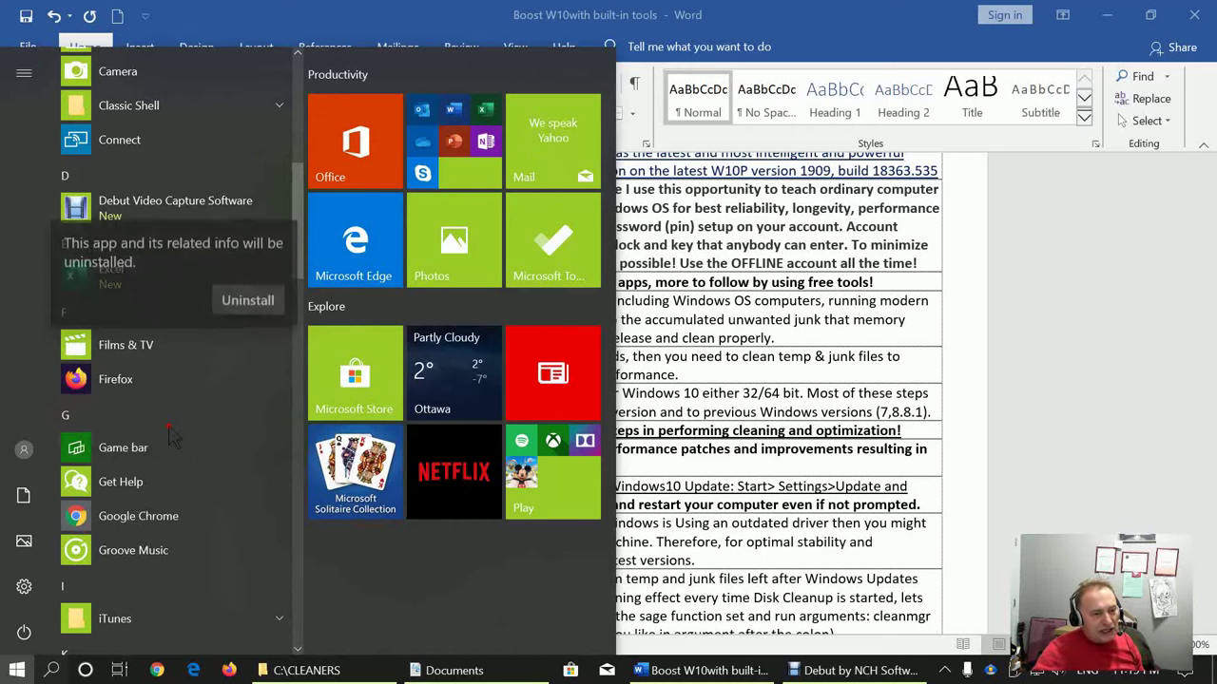
{"action": "left_click", "coordinate": [248, 296]}
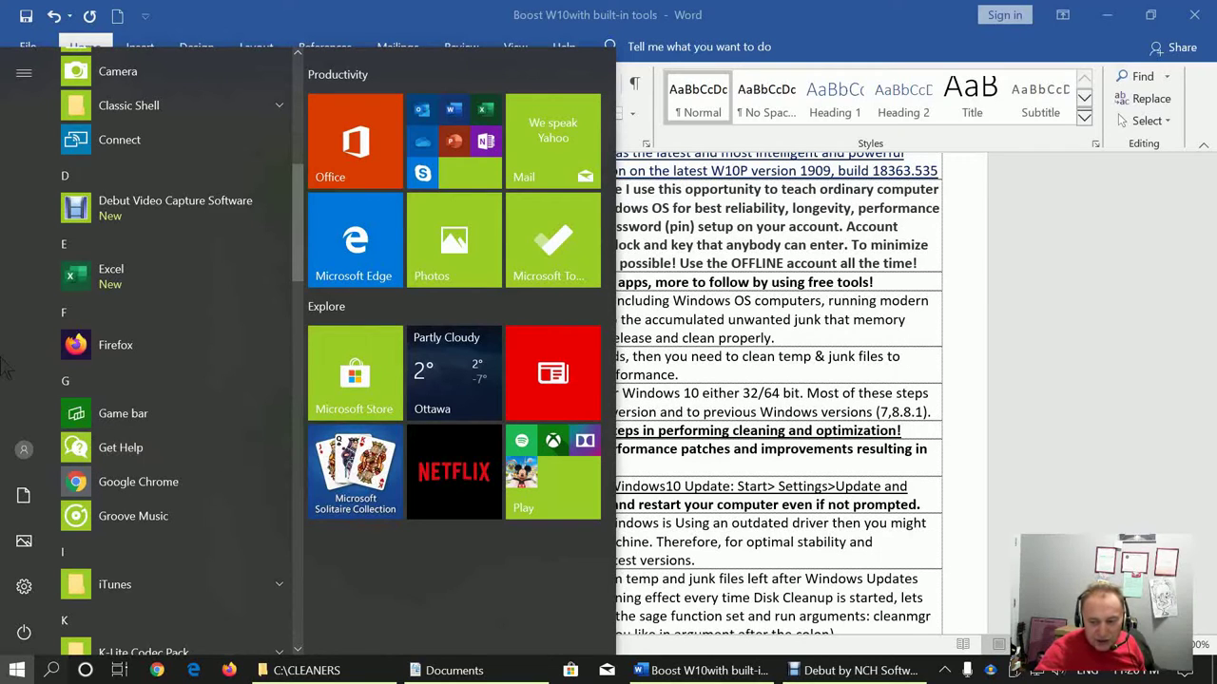
Uninstall Groove Music from the Start list after briefly checking Get Help's options
{"action": "mouse_move", "coordinate": [5, 357]}
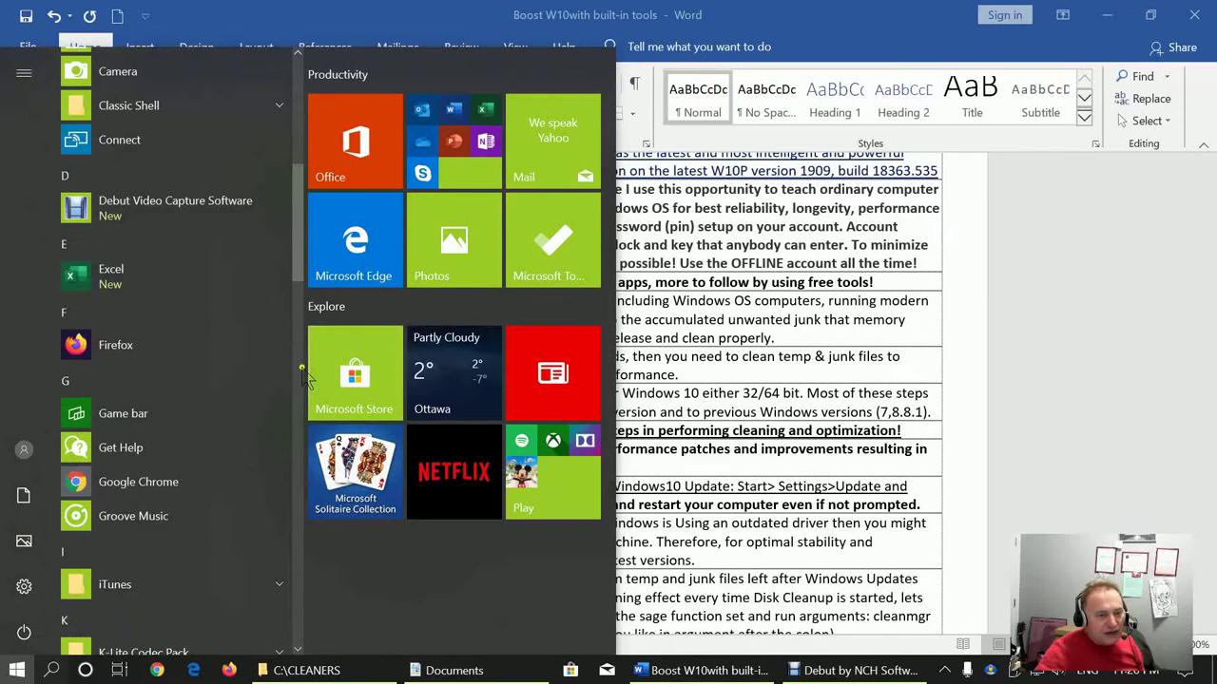
{"action": "right_click", "coordinate": [84, 452]}
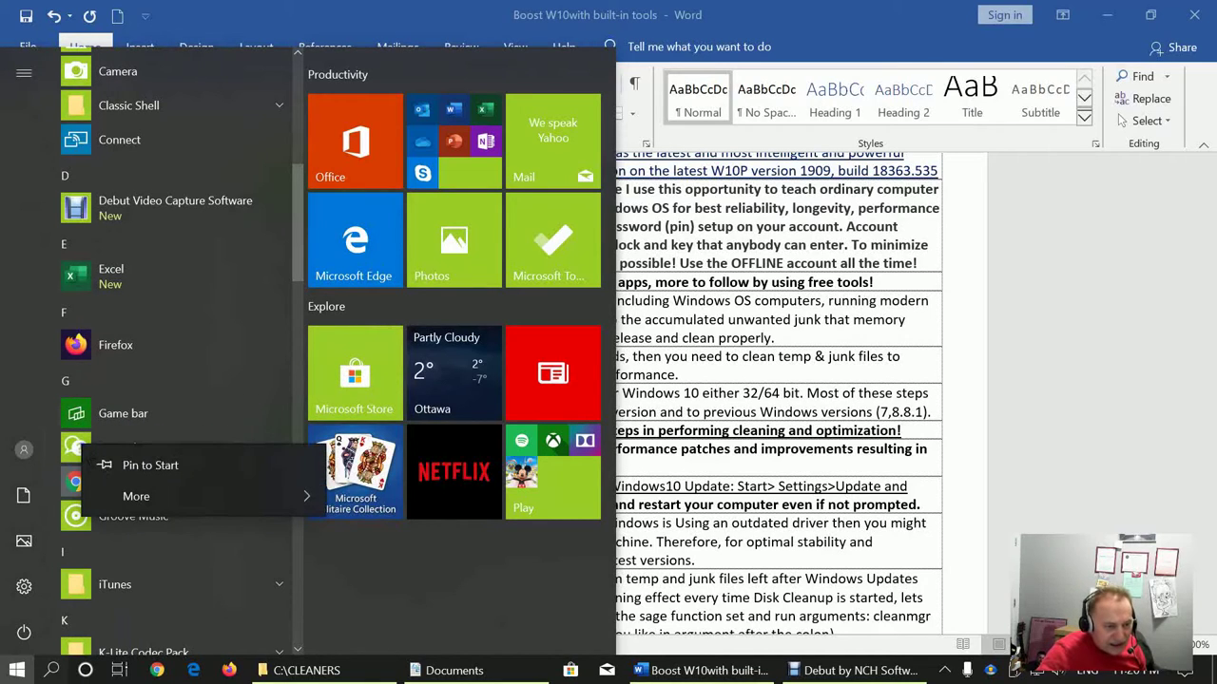
{"action": "mouse_move", "coordinate": [142, 502]}
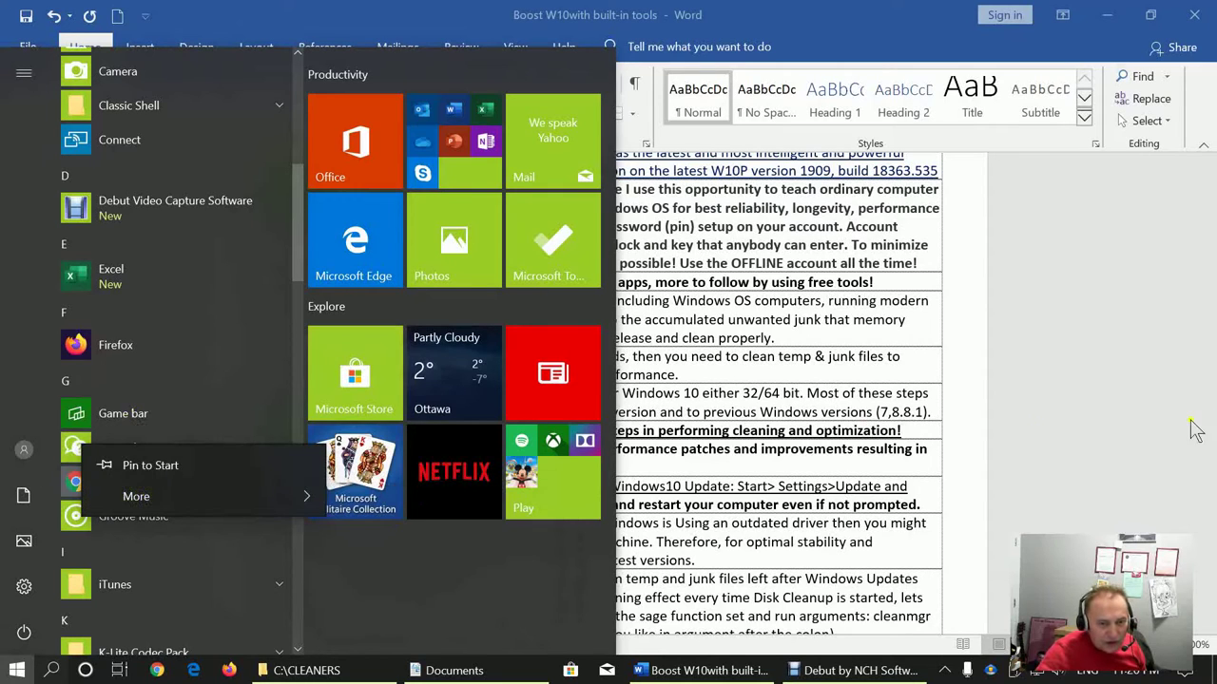
{"action": "key", "text": "Escape"}
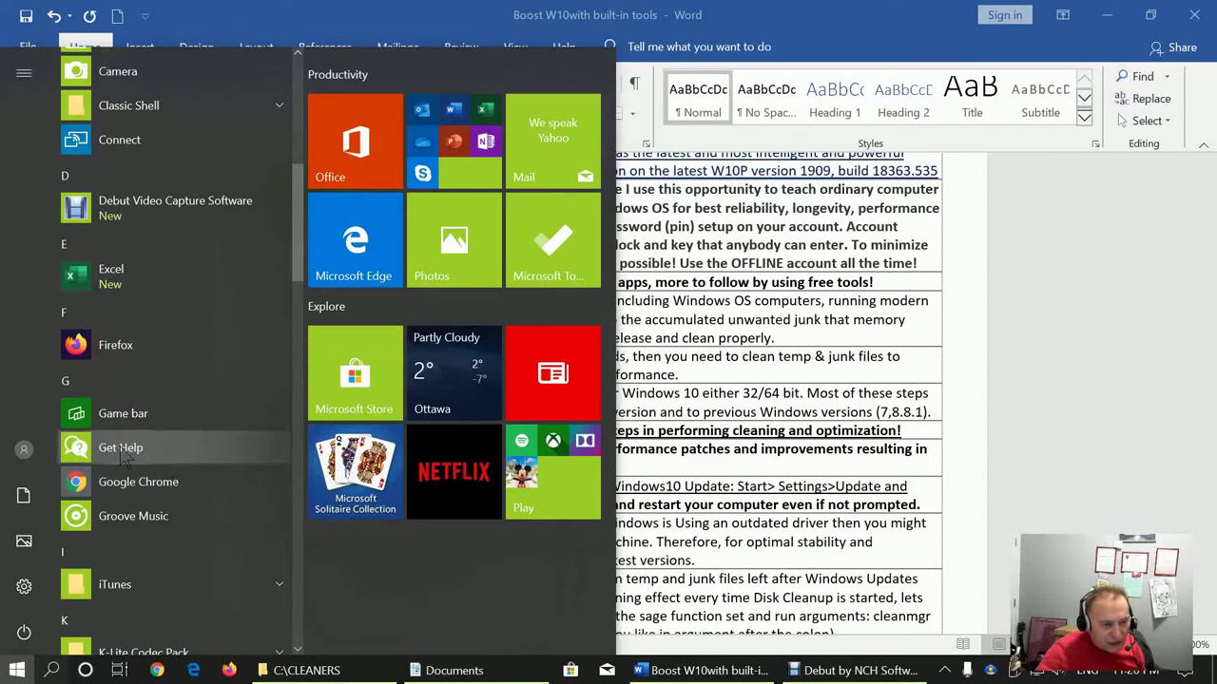
{"action": "right_click", "coordinate": [158, 522]}
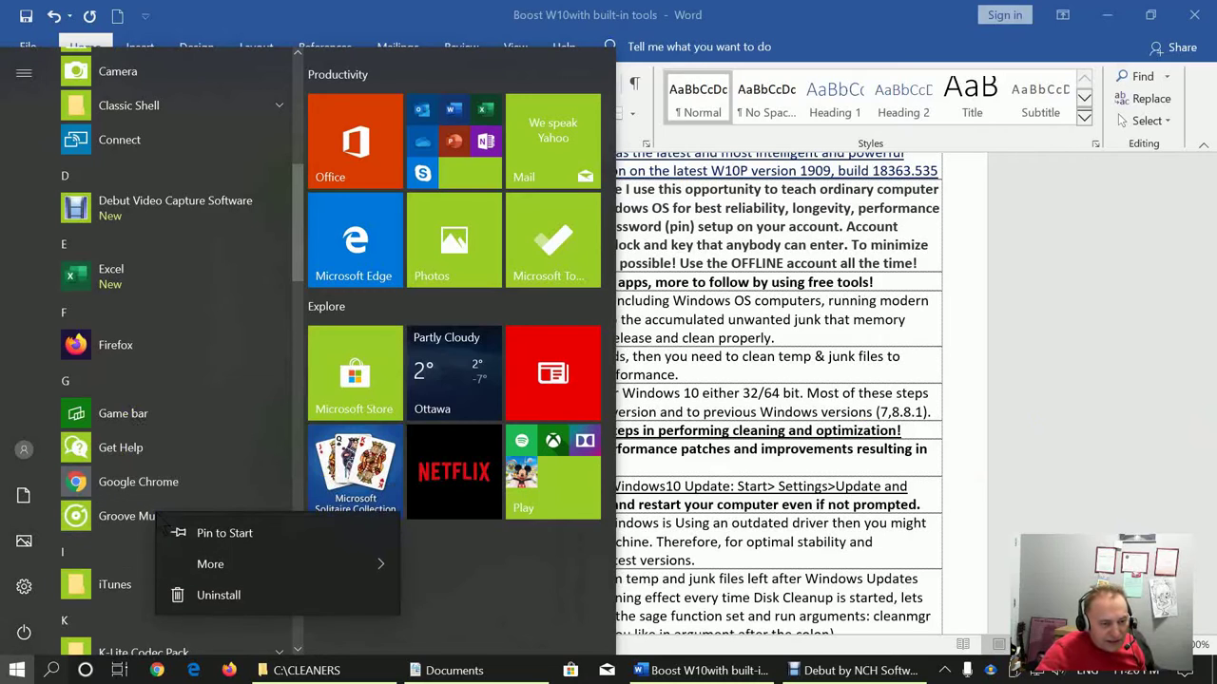
{"action": "key", "text": "Escape"}
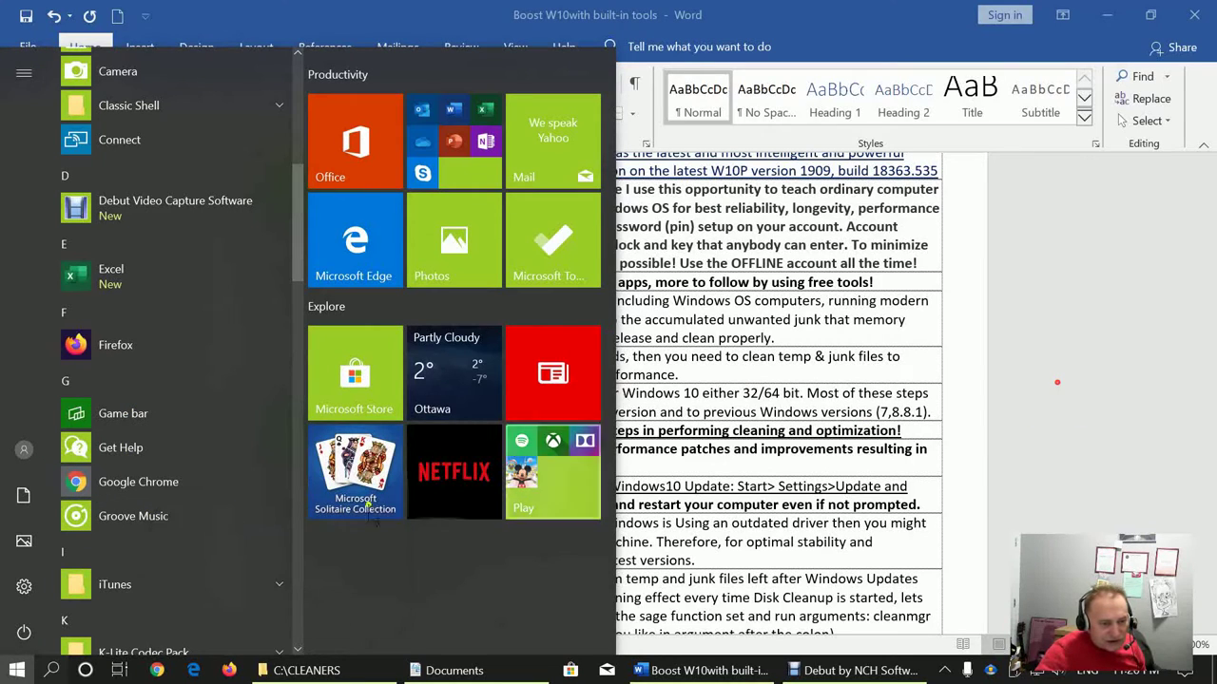
{"action": "right_click", "coordinate": [112, 517]}
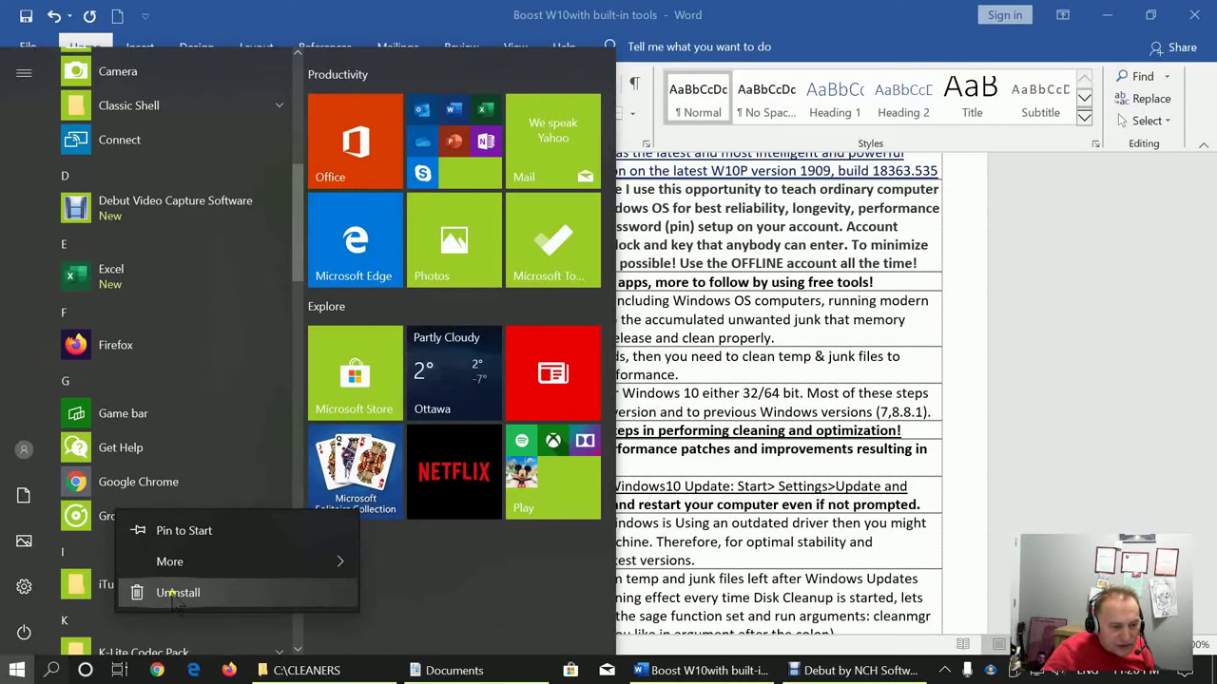
{"action": "left_click", "coordinate": [176, 593]}
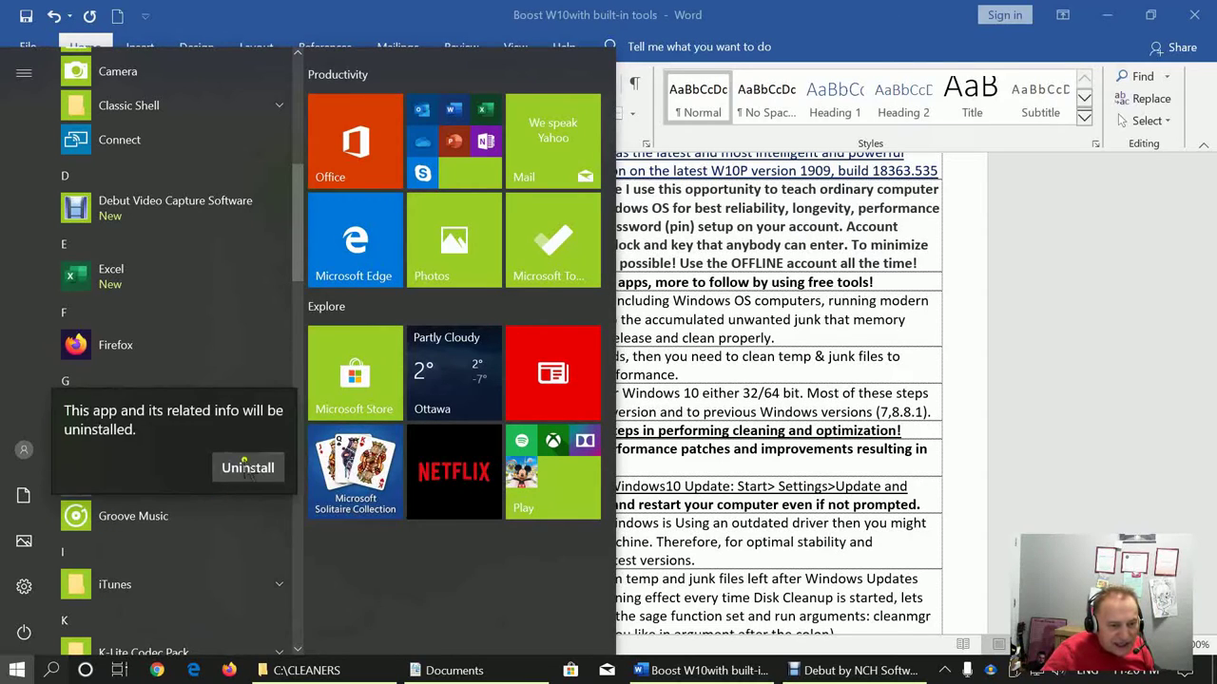
{"action": "left_click", "coordinate": [251, 471]}
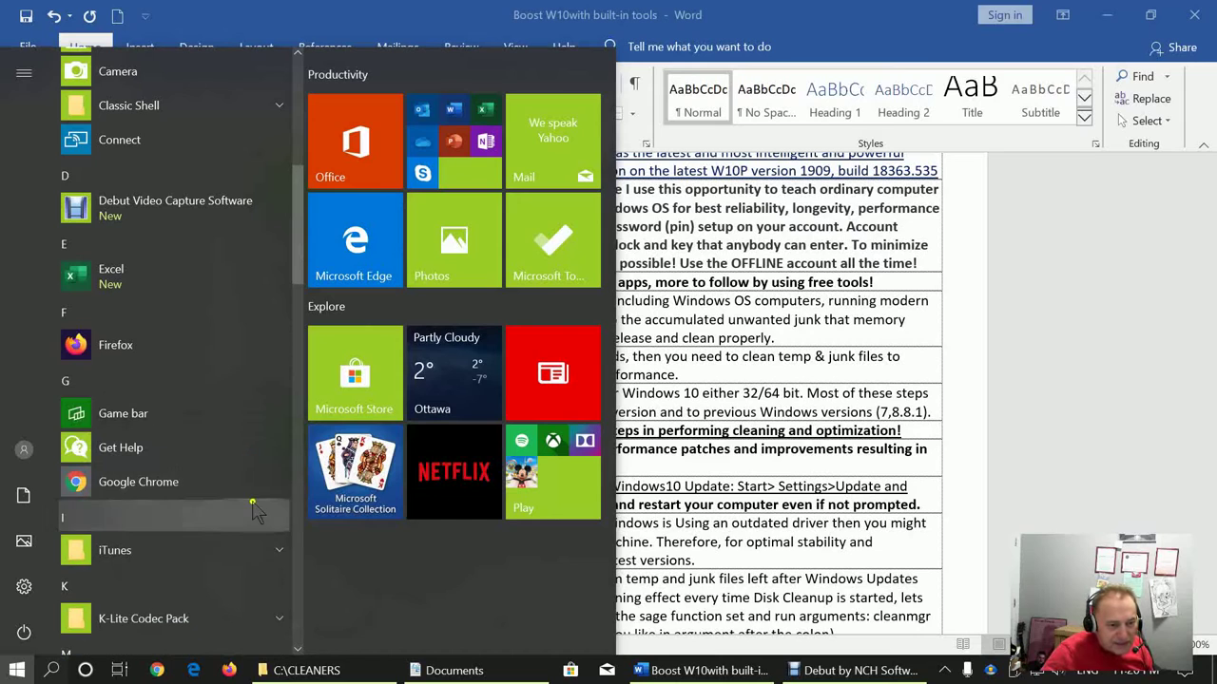
Scroll down the Start app list and uninstall the Tips app
{"action": "scroll", "coordinate": [253, 494], "scroll_direction": "down", "scroll_amount": 3}
{"action": "scroll", "coordinate": [253, 517], "scroll_direction": "down", "scroll_amount": 2}
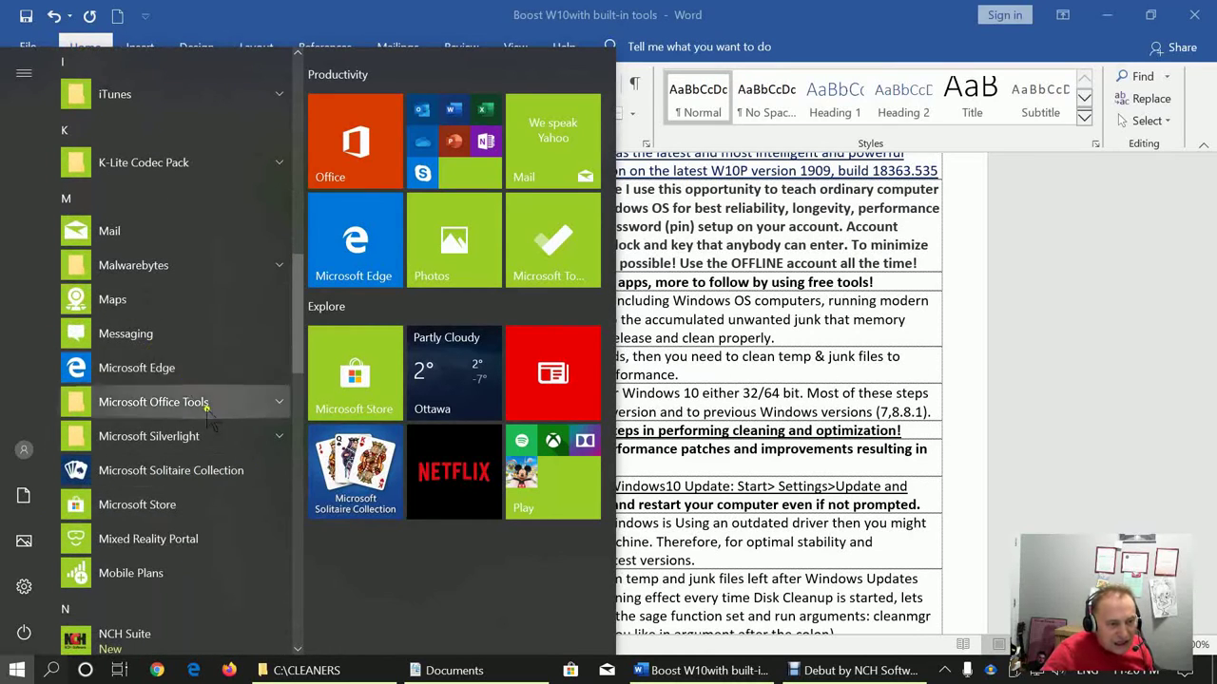
{"action": "scroll", "coordinate": [219, 502], "scroll_direction": "down", "scroll_amount": 1}
{"action": "scroll", "coordinate": [219, 502], "scroll_direction": "down", "scroll_amount": 2}
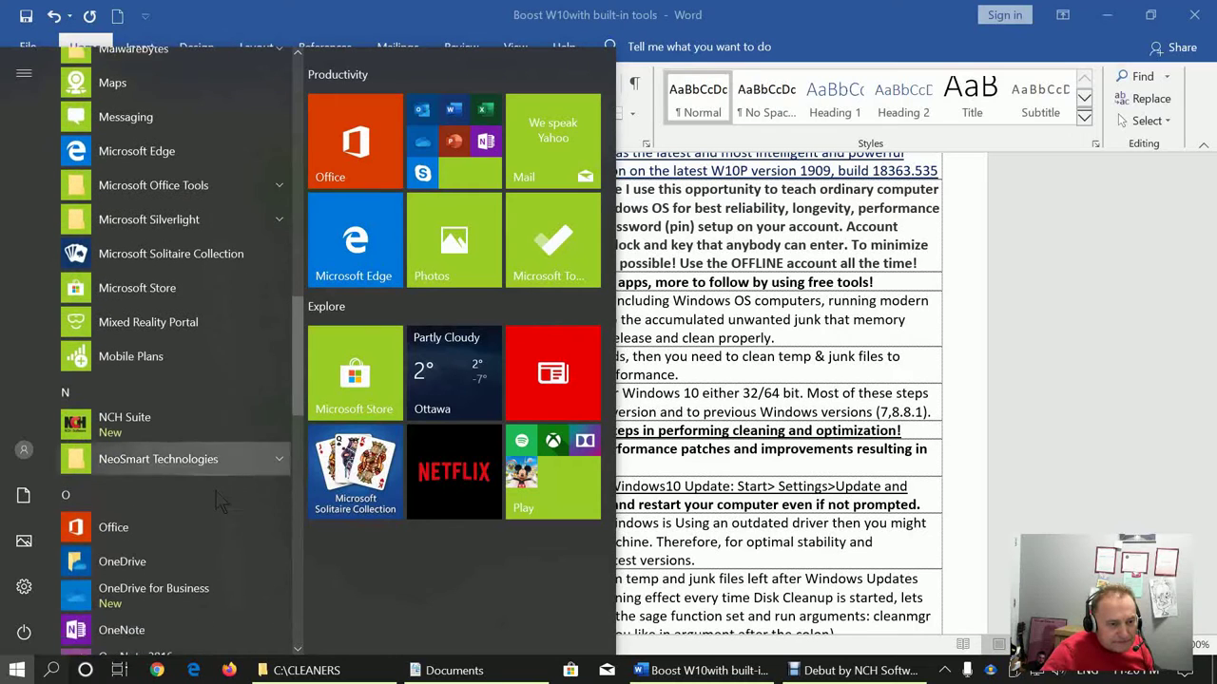
{"action": "scroll", "coordinate": [219, 502], "scroll_direction": "down", "scroll_amount": 3}
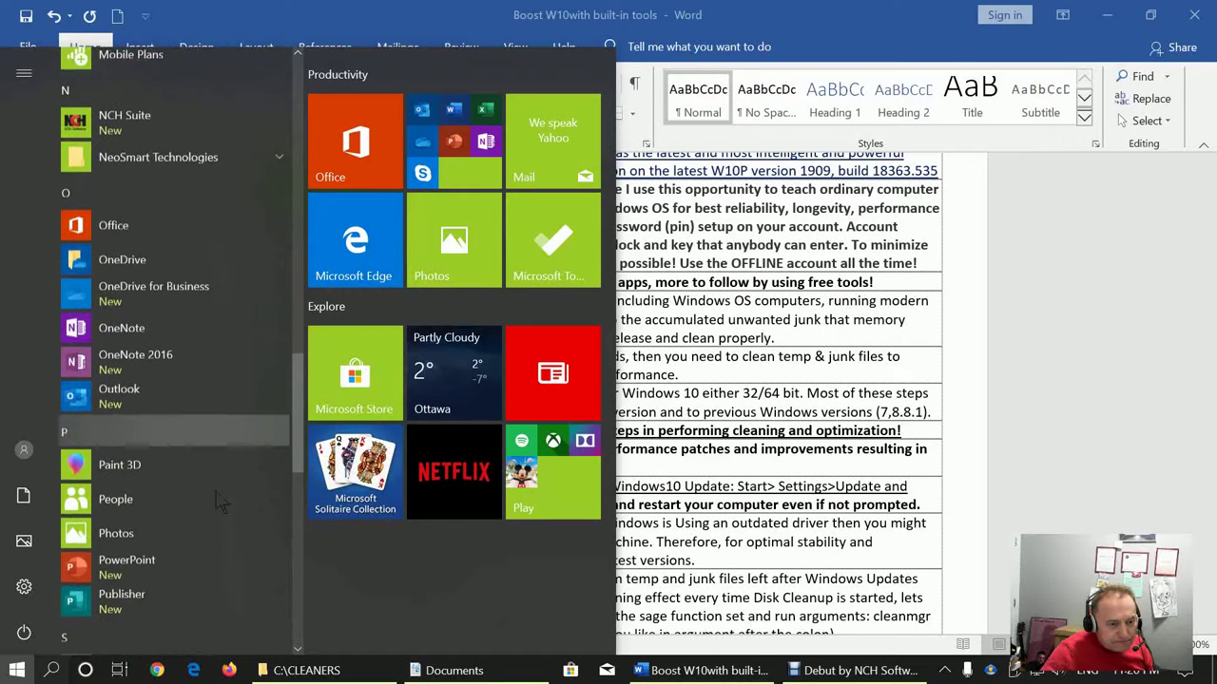
{"action": "scroll", "coordinate": [218, 502], "scroll_direction": "down", "scroll_amount": 2}
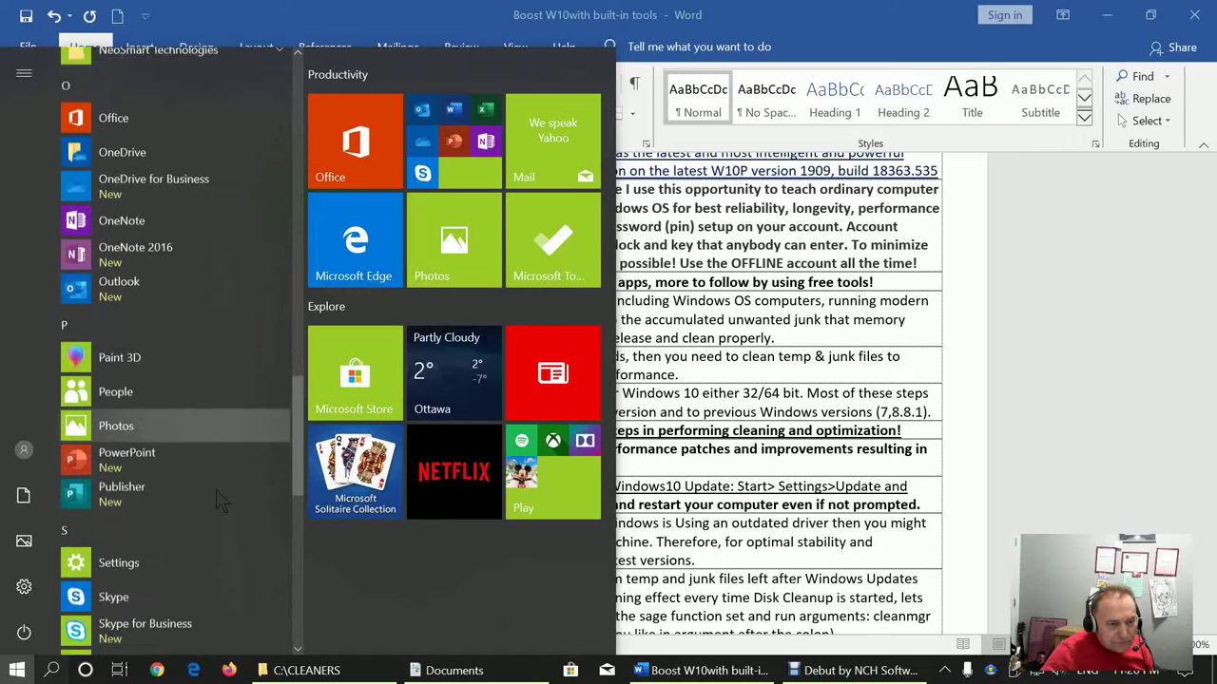
{"action": "scroll", "coordinate": [219, 502], "scroll_direction": "down", "scroll_amount": 3}
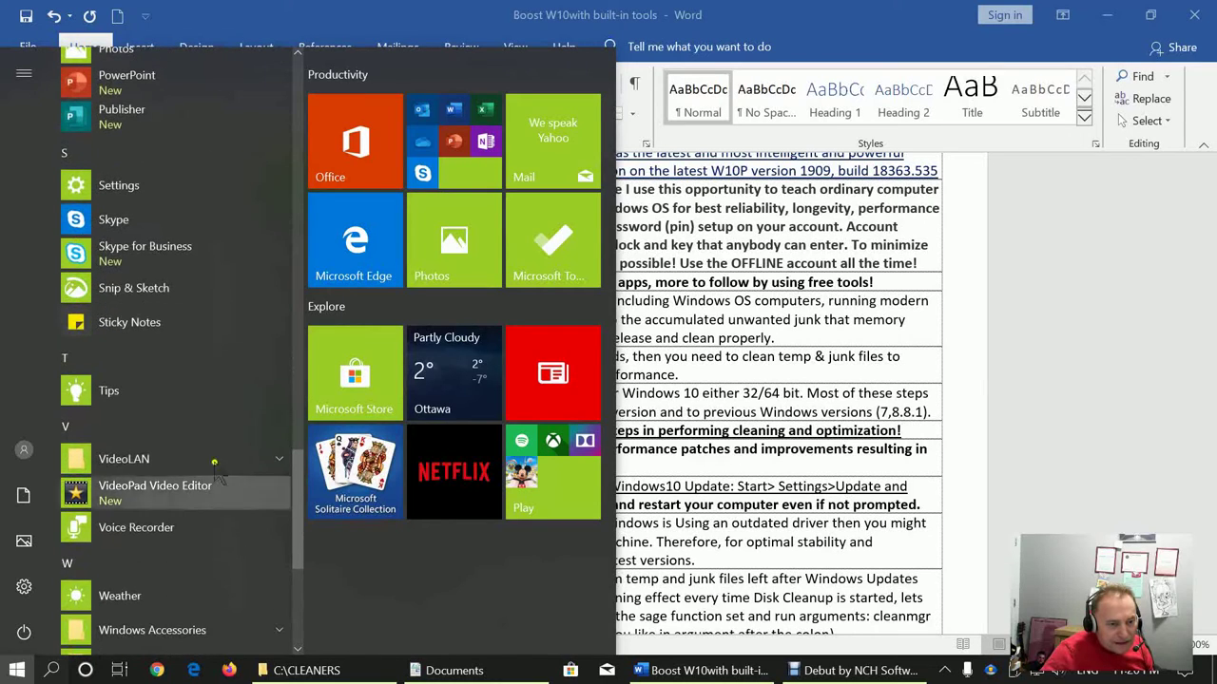
{"action": "right_click", "coordinate": [98, 391]}
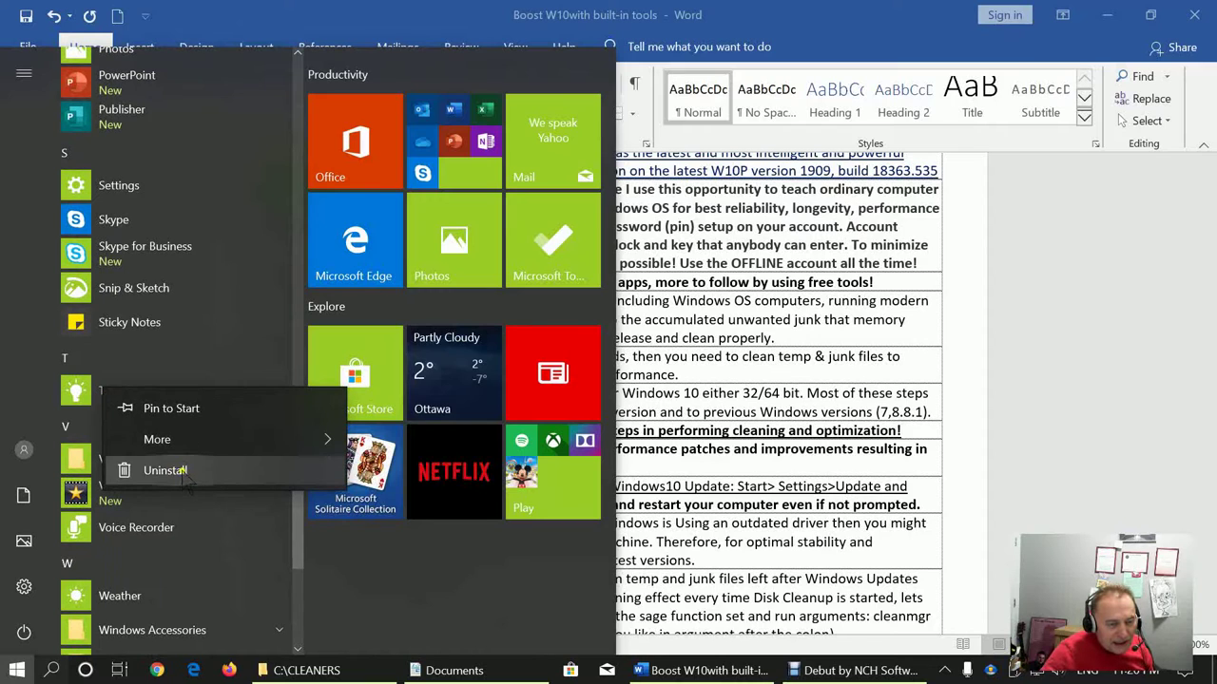
{"action": "left_click", "coordinate": [186, 481]}
{"action": "left_click", "coordinate": [249, 342]}
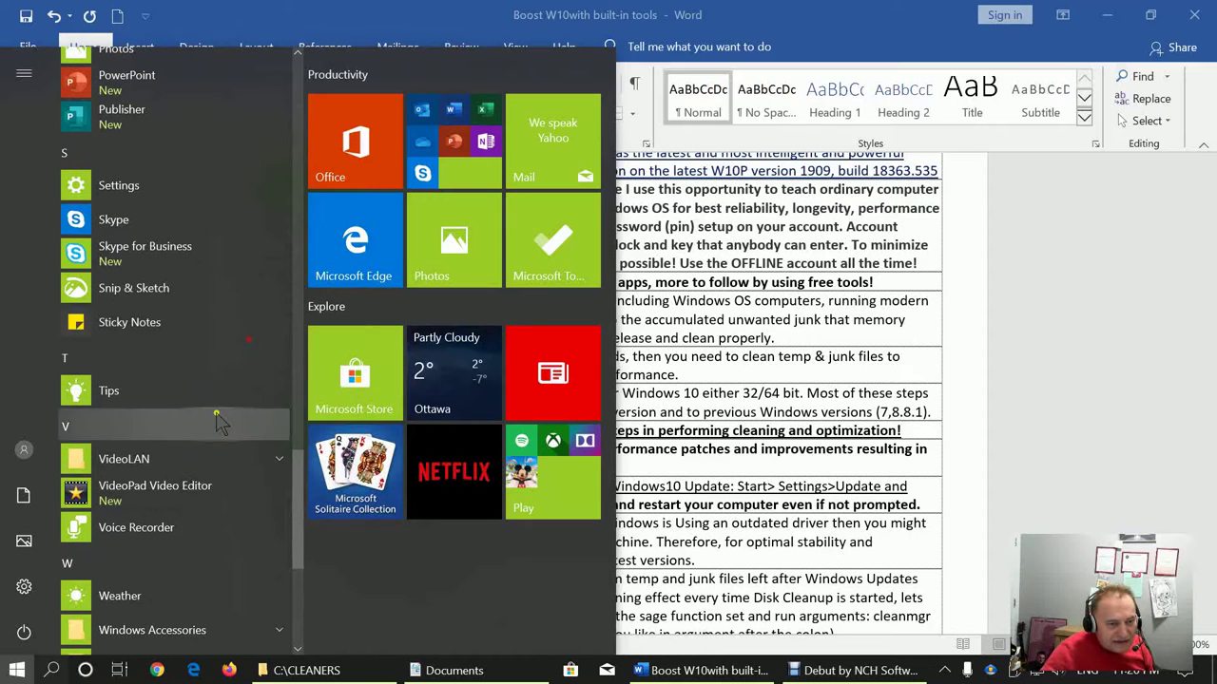
Uninstall the Xbox app from the Start menu
{"action": "scroll", "coordinate": [216, 433], "scroll_direction": "down", "scroll_amount": 3}
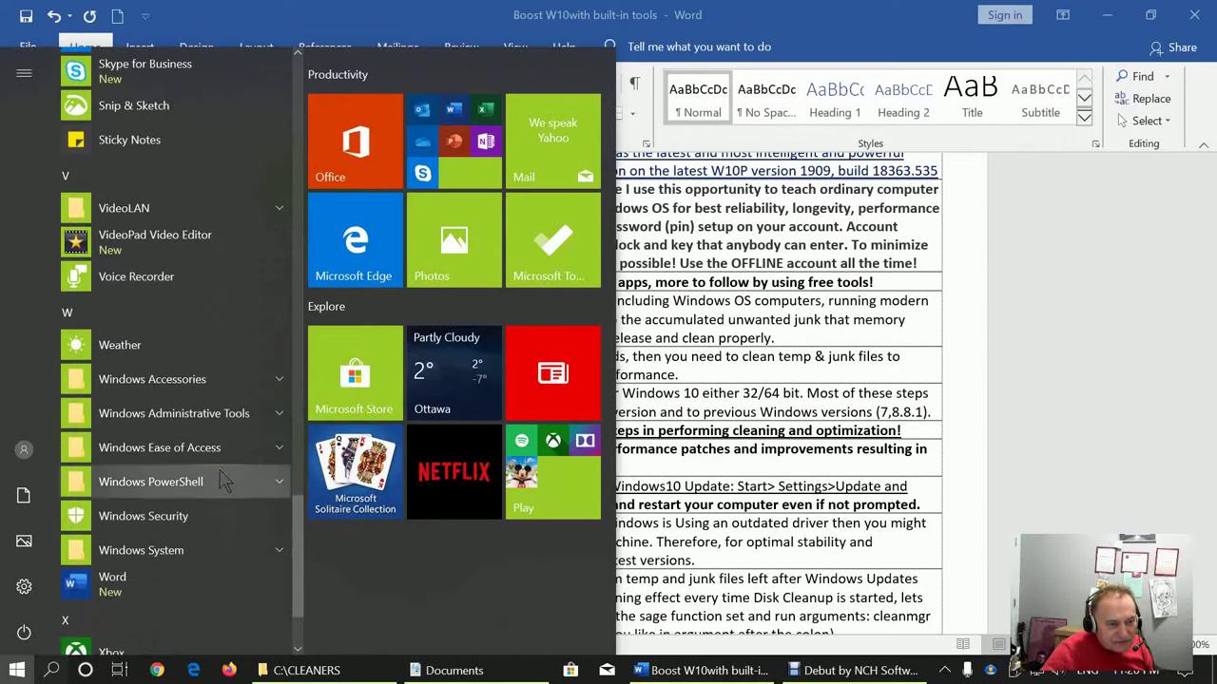
{"action": "scroll", "coordinate": [220, 481], "scroll_direction": "down", "scroll_amount": 3}
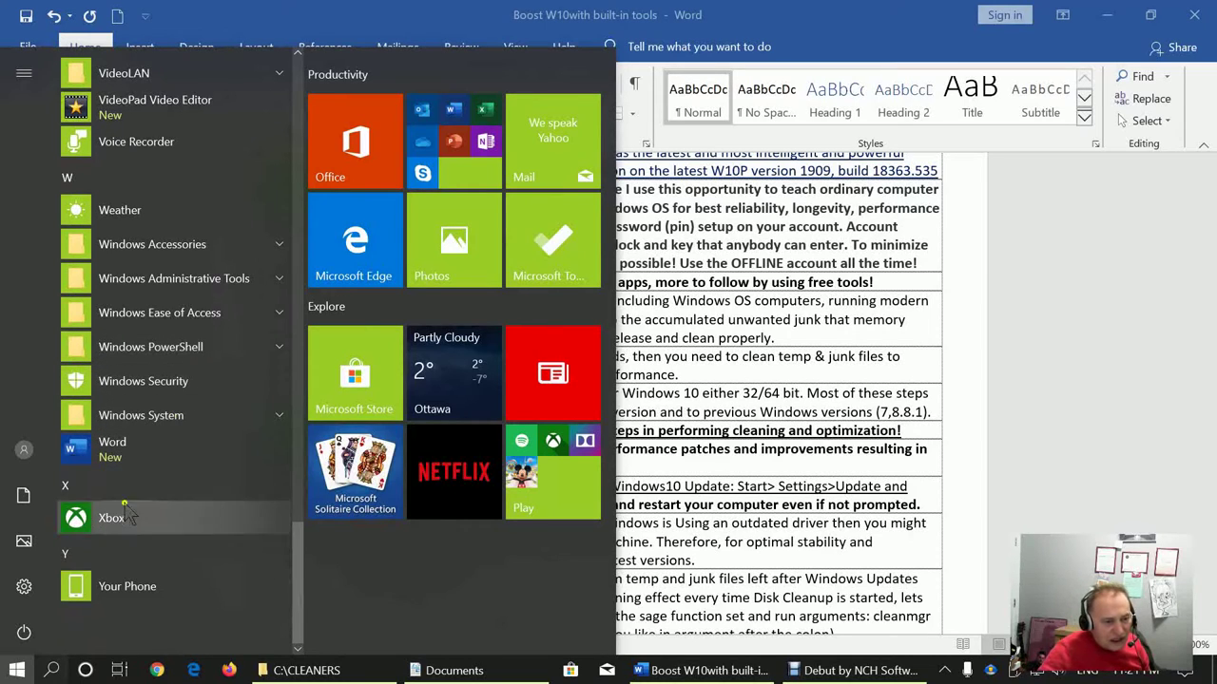
{"action": "right_click", "coordinate": [92, 525]}
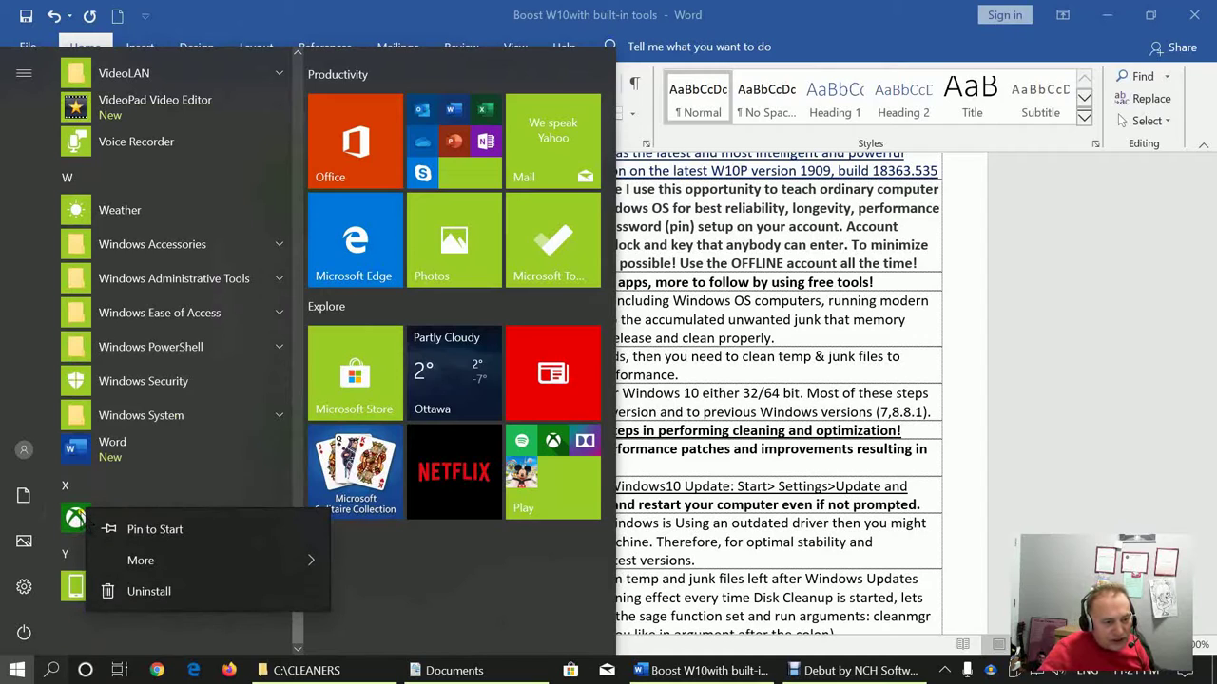
{"action": "left_click", "coordinate": [152, 590]}
{"action": "left_click", "coordinate": [265, 478]}
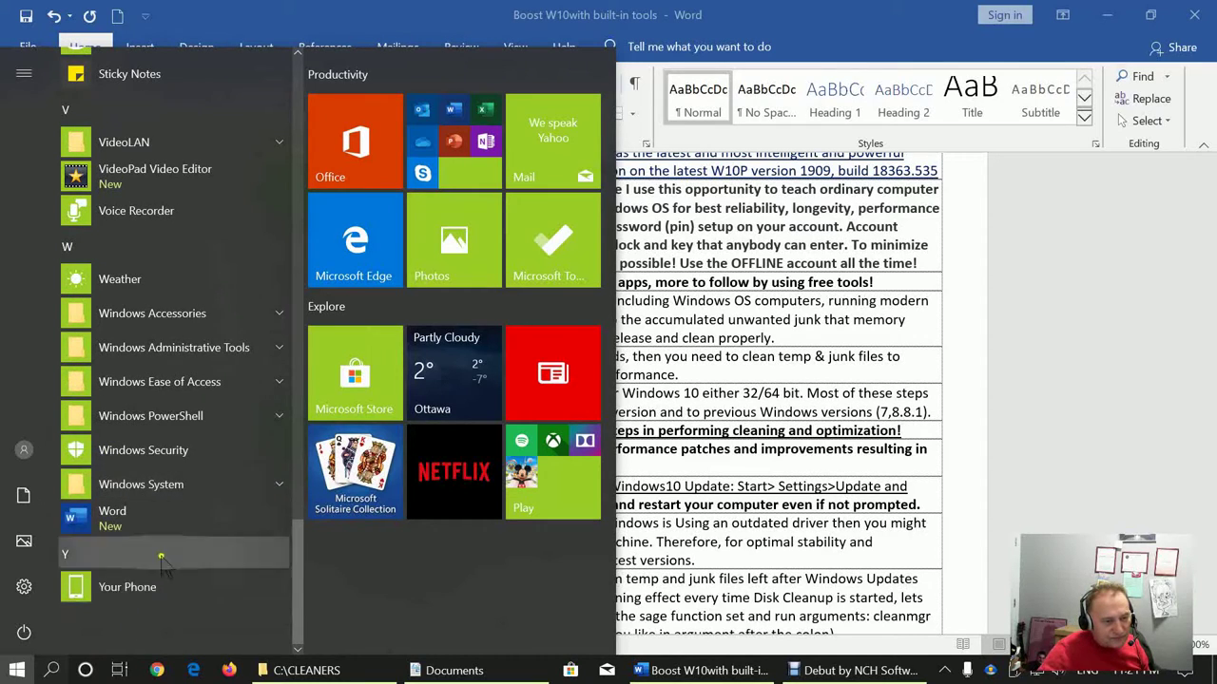
Check the Game bar and Get Help options but leave both apps installed
{"action": "scroll", "coordinate": [161, 561], "scroll_direction": "up", "scroll_amount": 10}
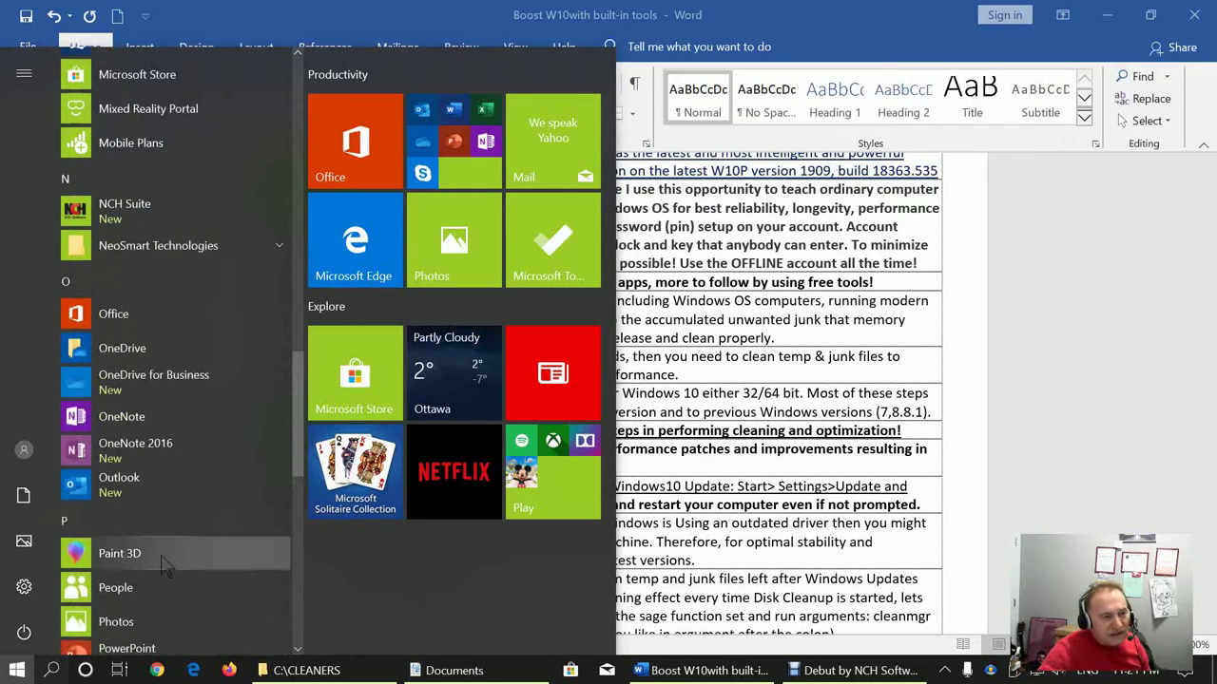
{"action": "scroll", "coordinate": [162, 565], "scroll_direction": "up", "scroll_amount": 1}
{"action": "scroll", "coordinate": [162, 566], "scroll_direction": "up", "scroll_amount": 3}
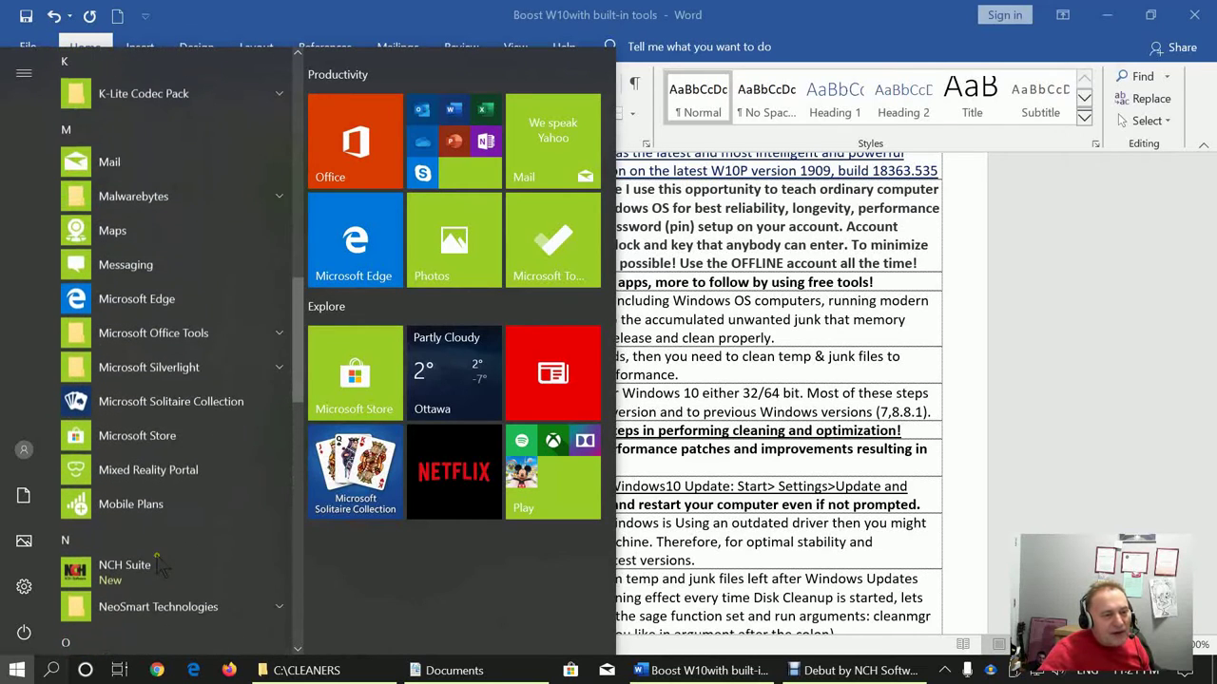
{"action": "scroll", "coordinate": [162, 566], "scroll_direction": "up", "scroll_amount": 3}
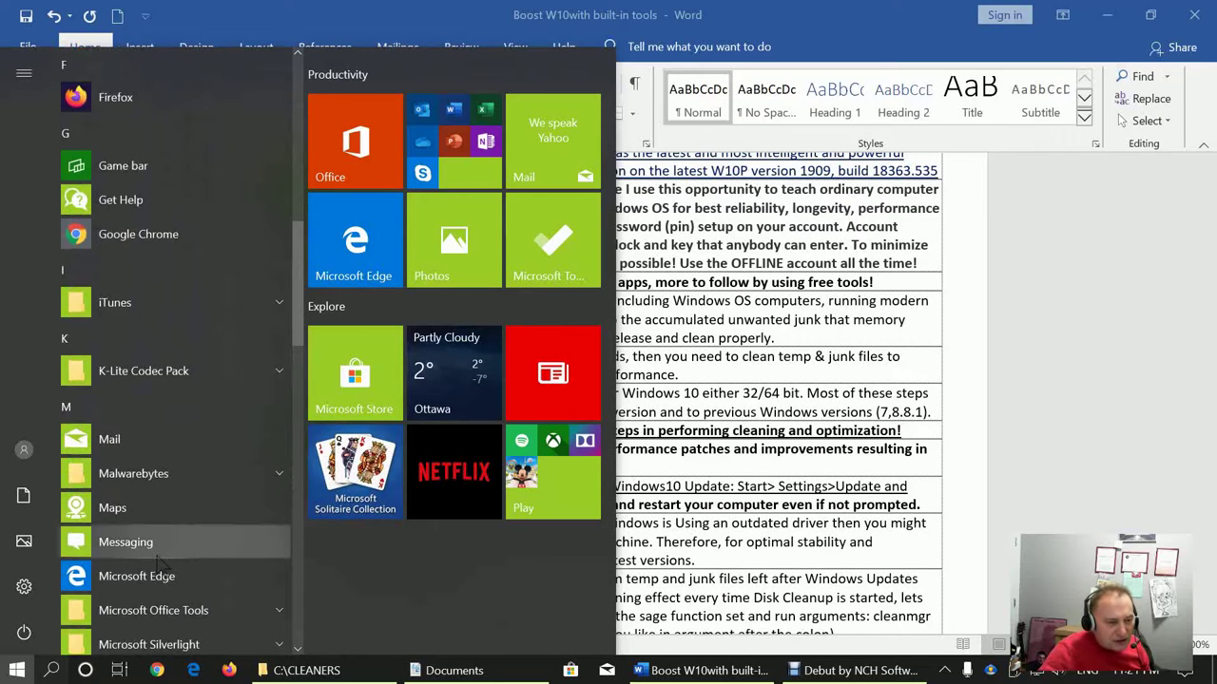
{"action": "scroll", "coordinate": [157, 561], "scroll_direction": "up", "scroll_amount": 1}
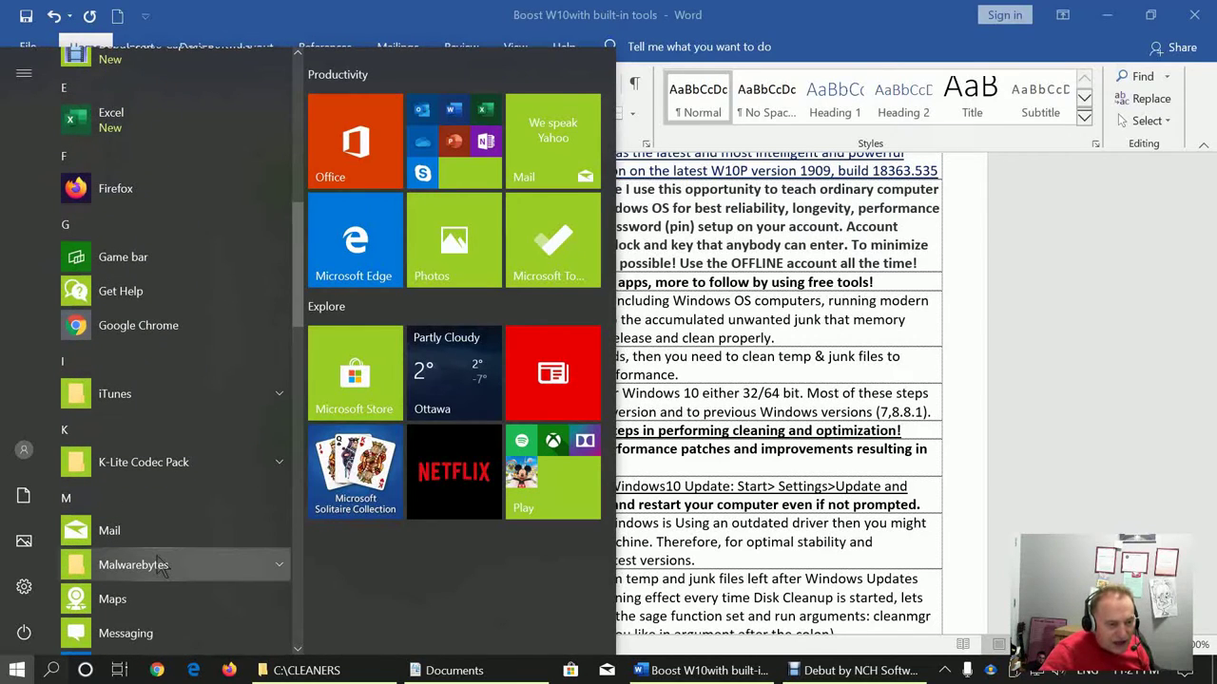
{"action": "scroll", "coordinate": [158, 565], "scroll_direction": "up", "scroll_amount": 2}
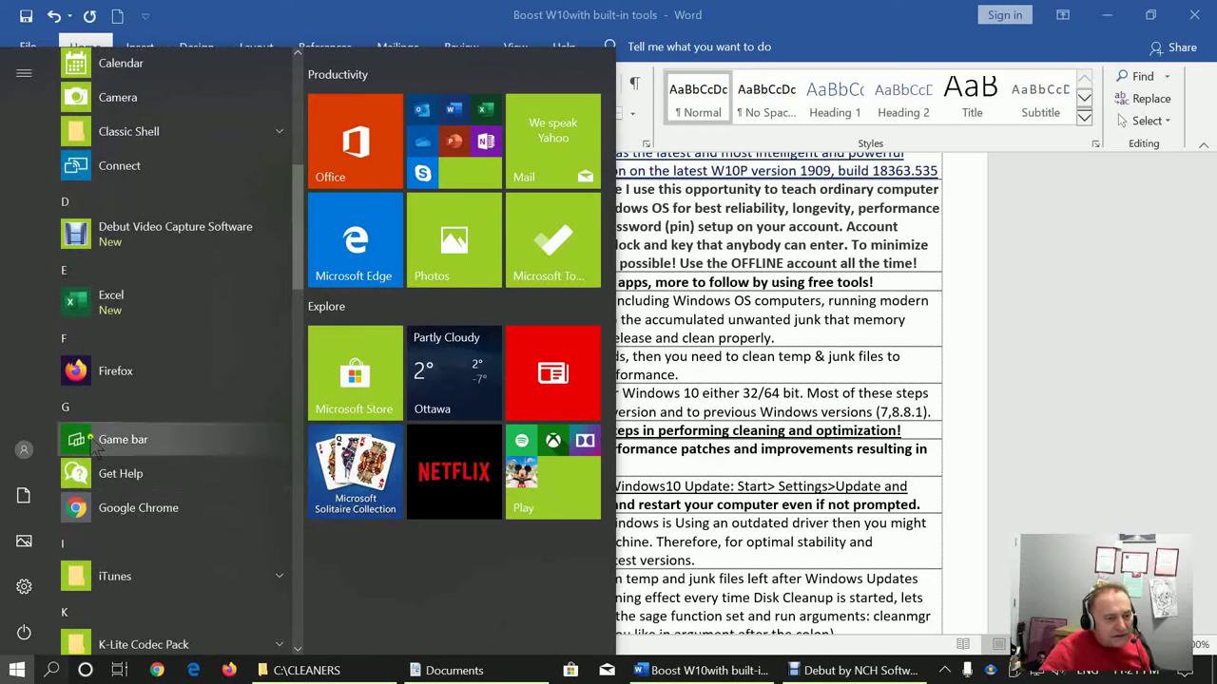
{"action": "right_click", "coordinate": [92, 441]}
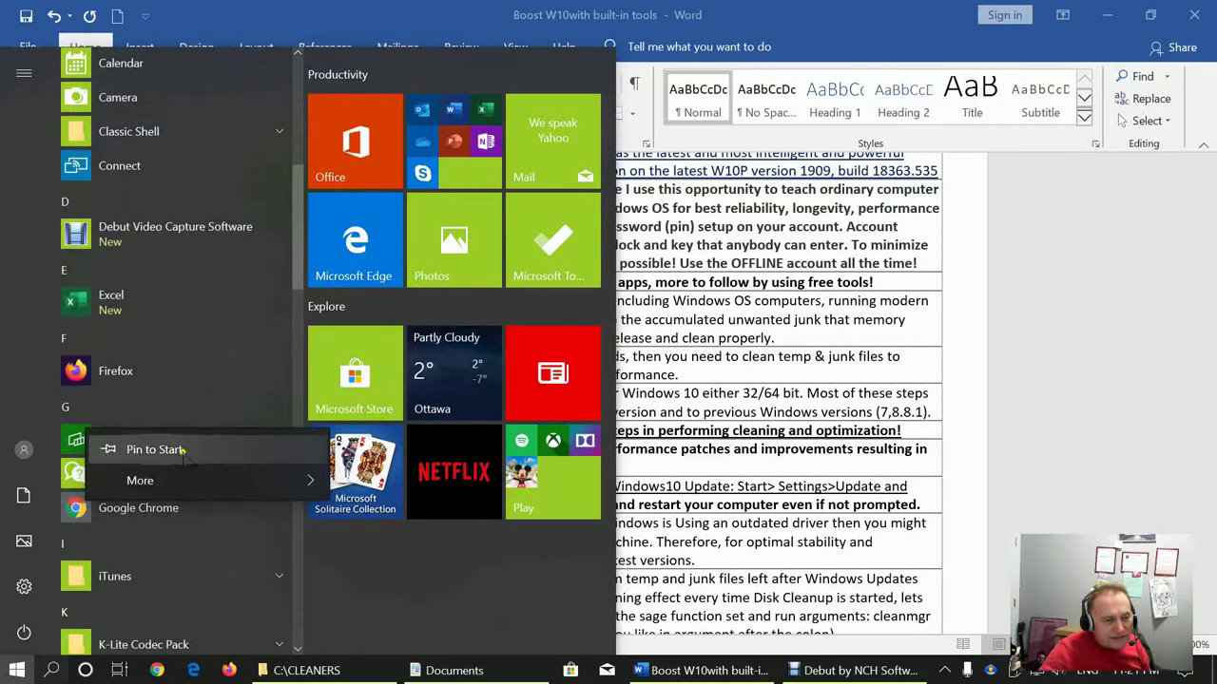
{"action": "left_click", "coordinate": [1154, 402]}
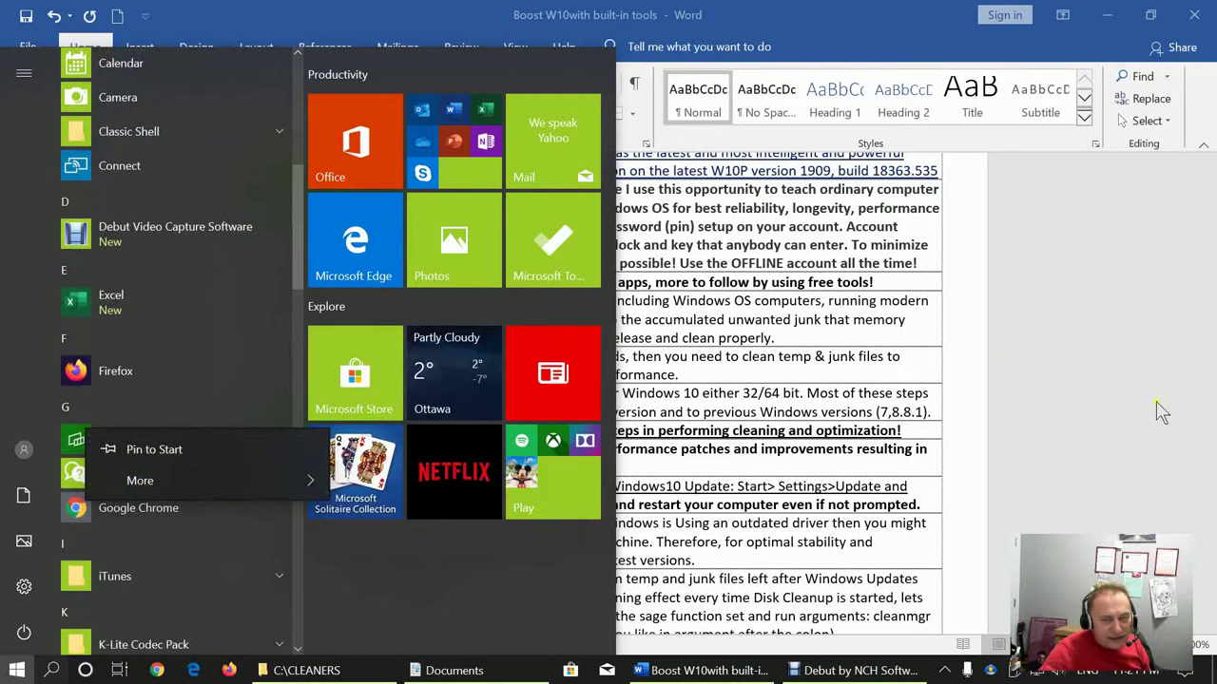
{"action": "right_click", "coordinate": [125, 474]}
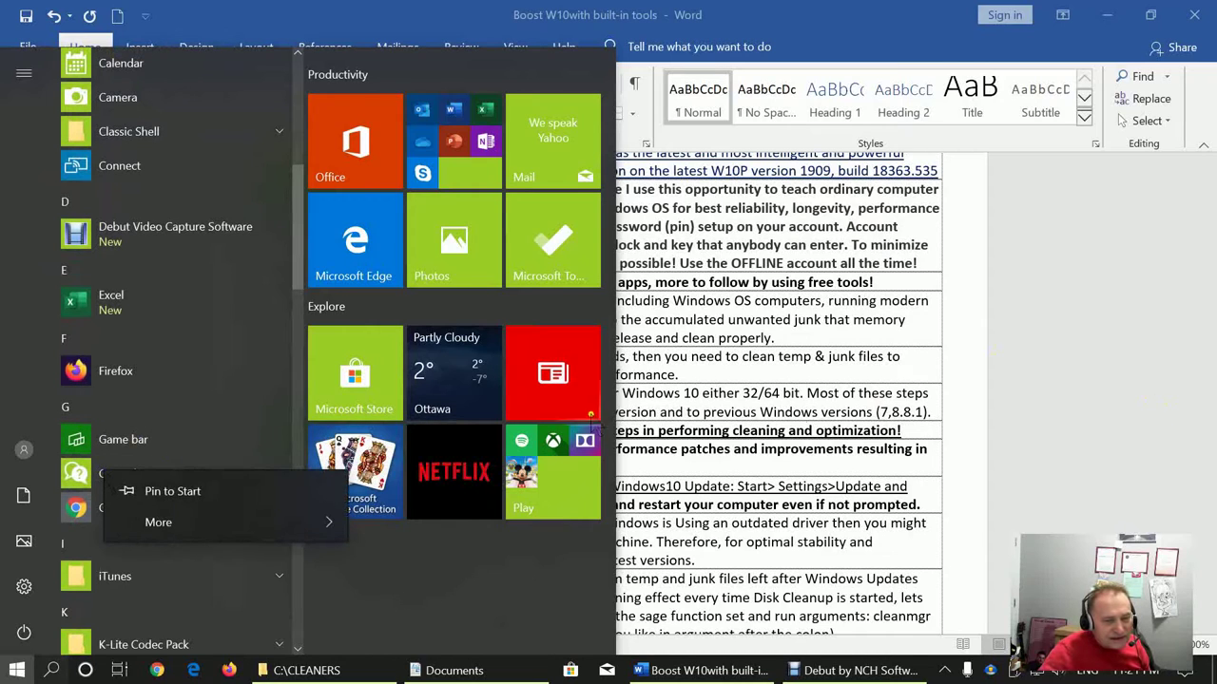
{"action": "left_click", "coordinate": [1027, 415]}
{"action": "scroll", "coordinate": [245, 415], "scroll_direction": "up", "scroll_amount": 5}
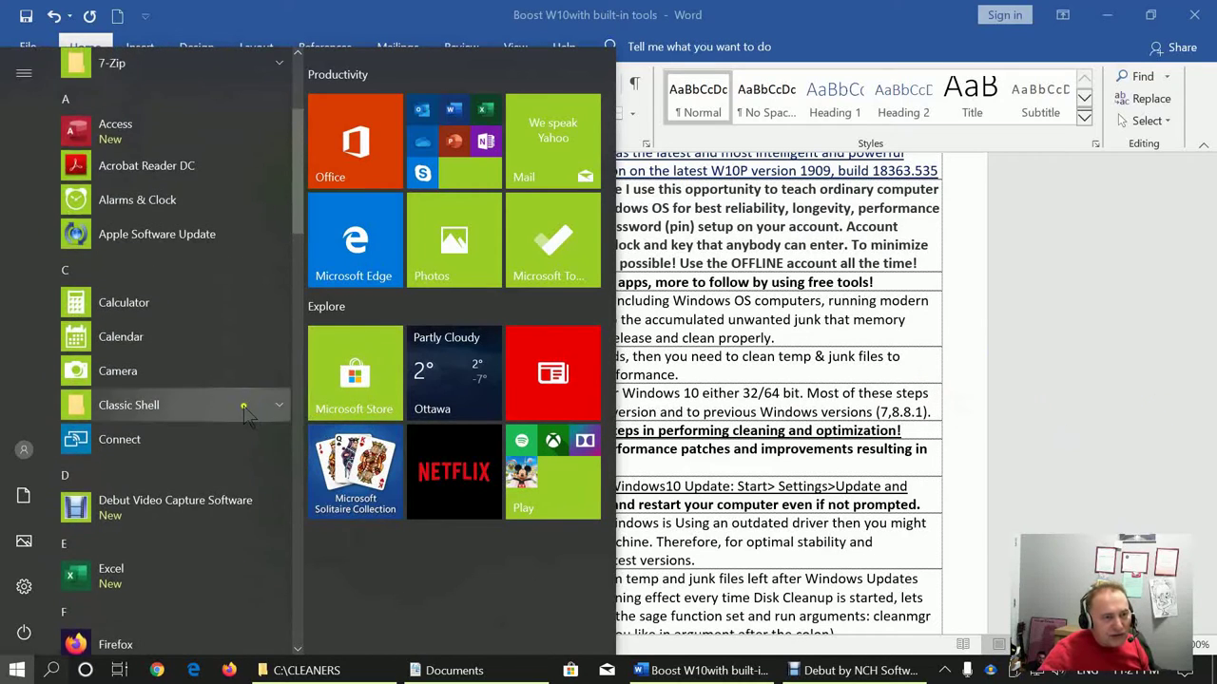
{"action": "scroll", "coordinate": [242, 418], "scroll_direction": "down", "scroll_amount": 10}
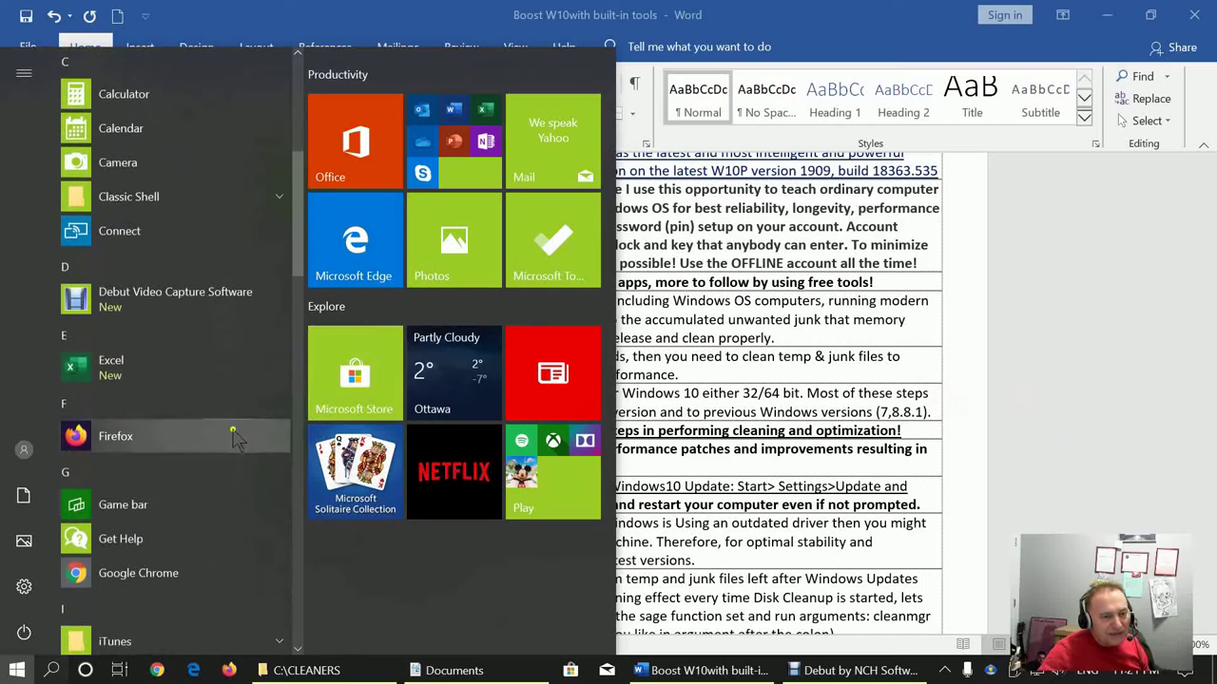
{"action": "scroll", "coordinate": [232, 442], "scroll_direction": "down", "scroll_amount": 4}
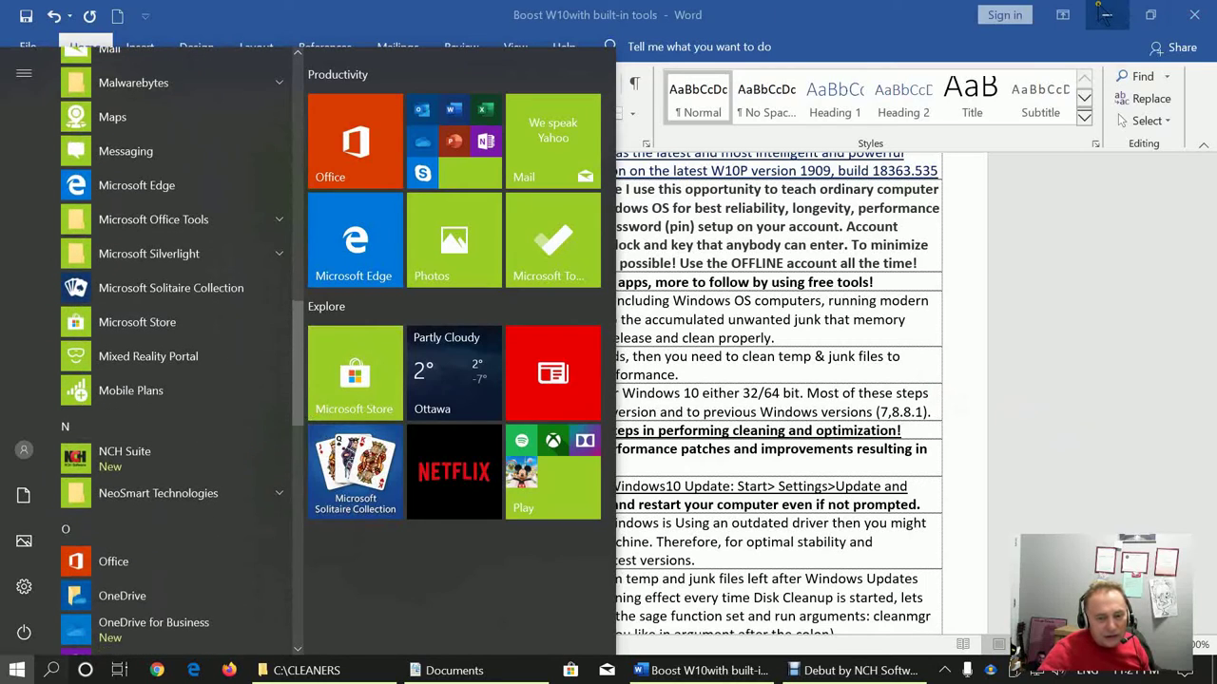
Open C:\CLEANERS in File Explorer and launch CCleaner64
{"action": "left_click", "coordinate": [455, 672]}
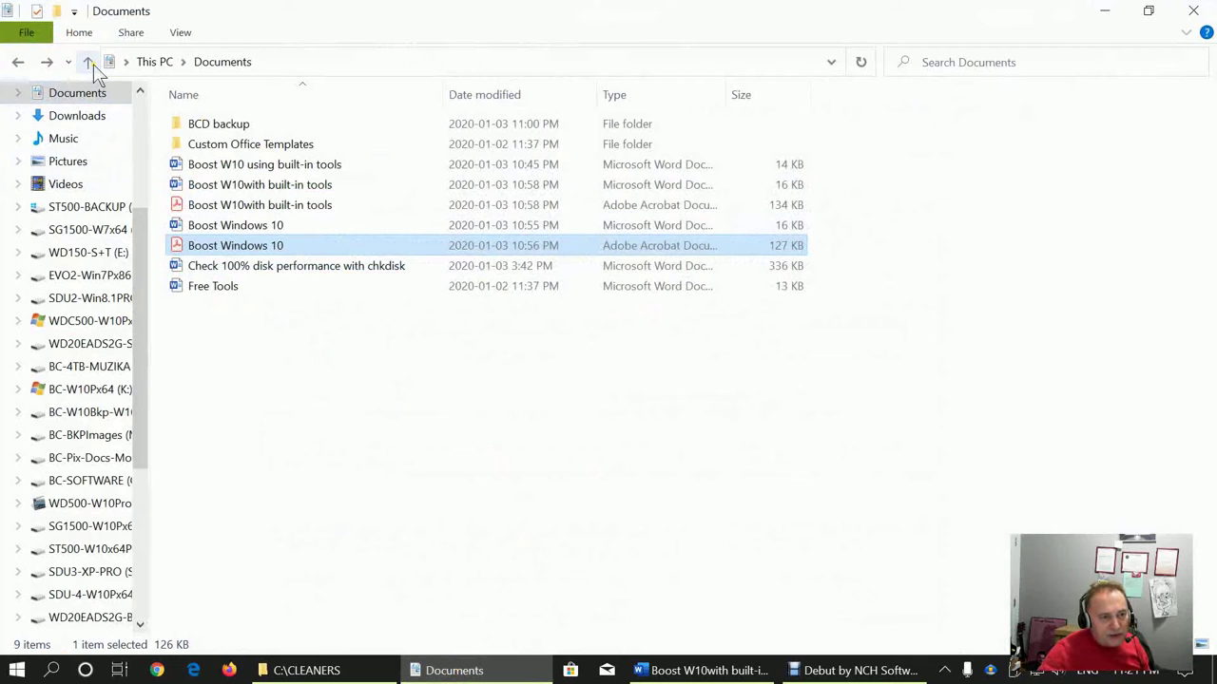
{"action": "left_click", "coordinate": [86, 206]}
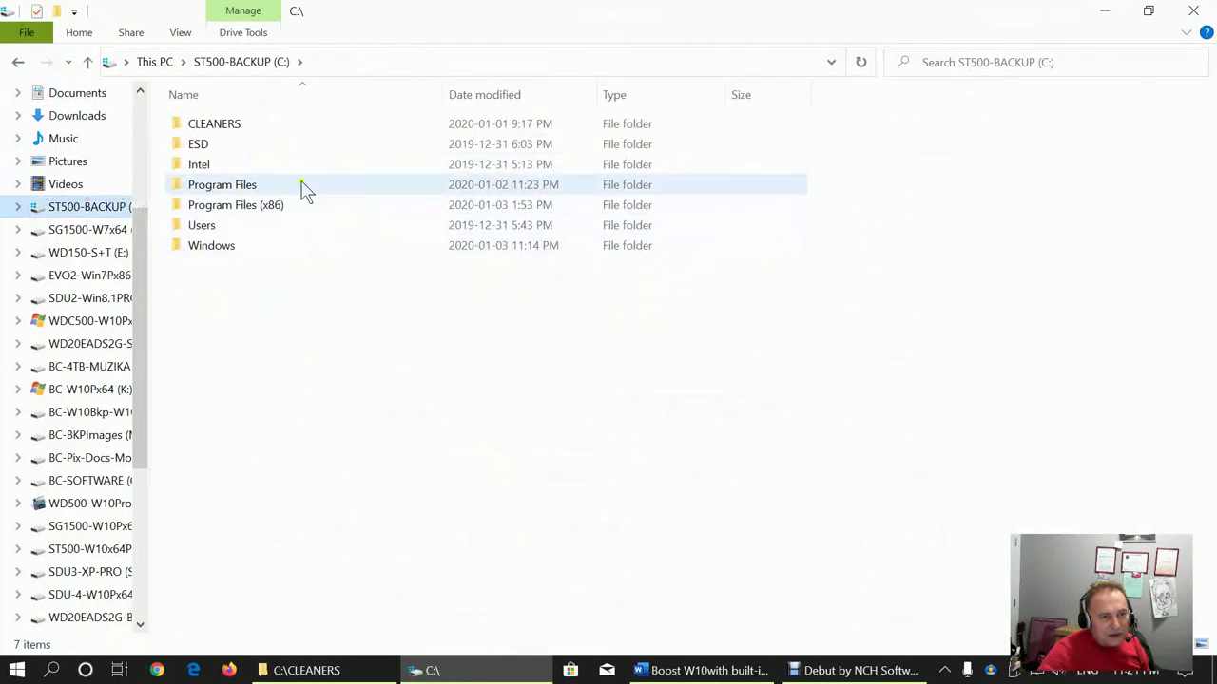
{"action": "double_click", "coordinate": [229, 123]}
{"action": "double_click", "coordinate": [229, 144]}
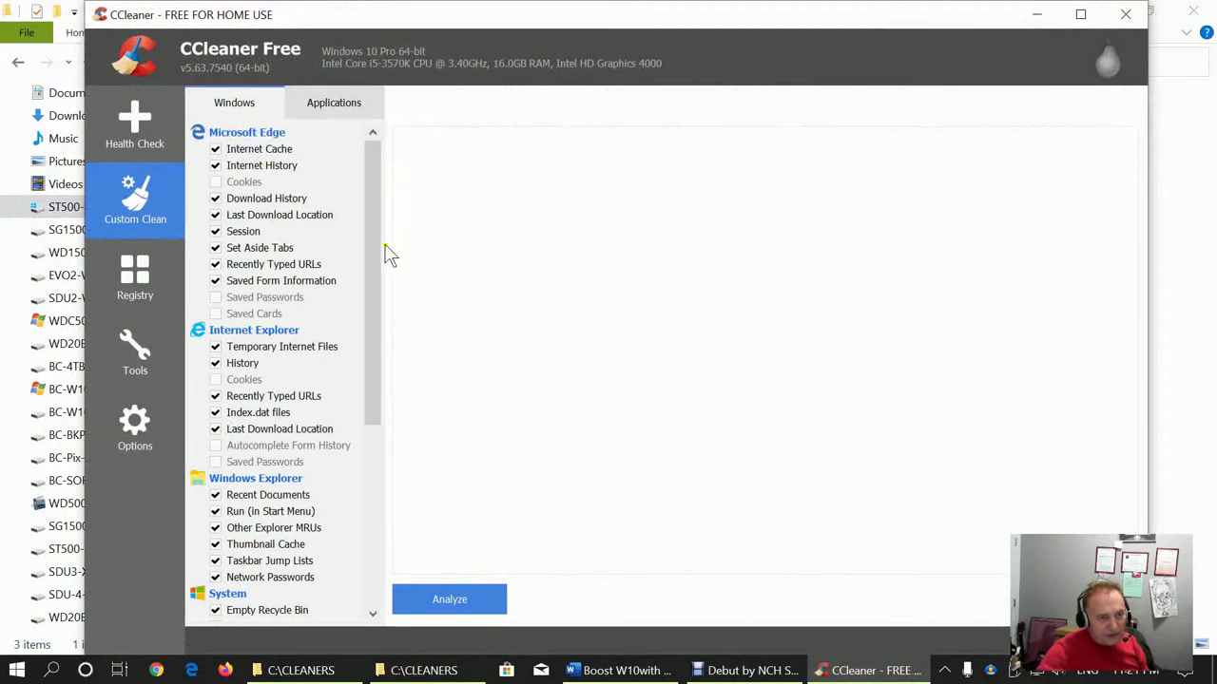
{"action": "left_click_drag", "start_coordinate": [376, 249], "coordinate": [380, 311]}
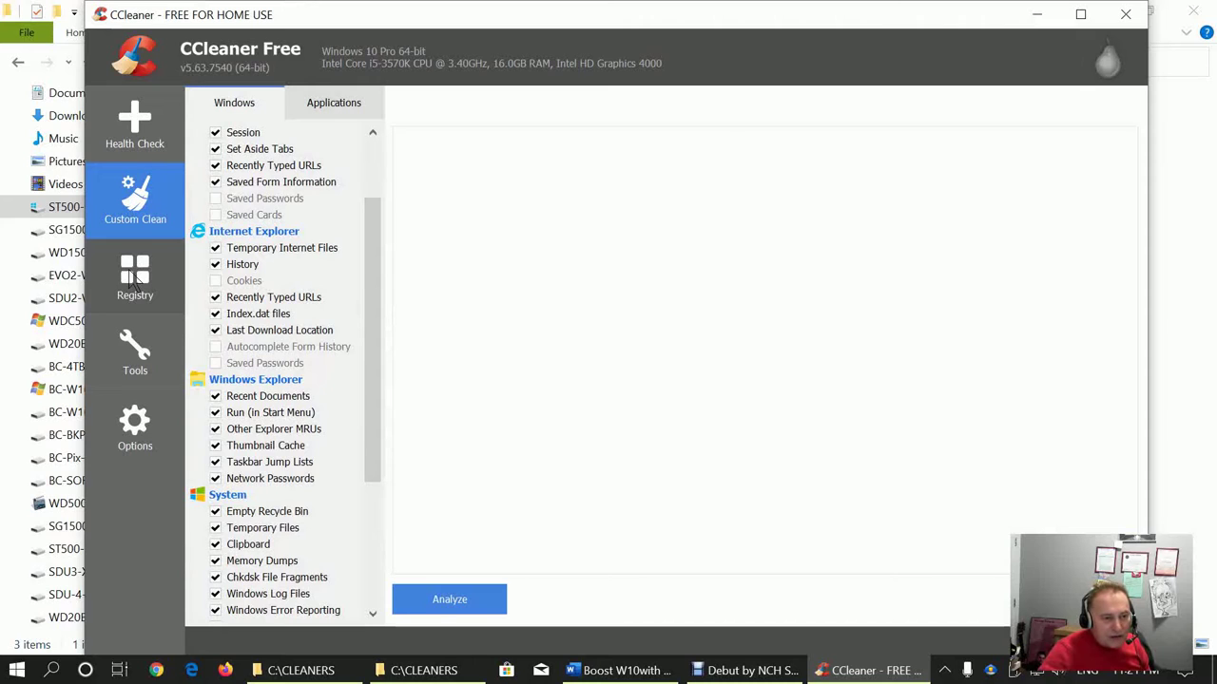
In CCleaner's Tools > Uninstall list, uninstall Game bar
{"action": "left_click", "coordinate": [141, 354]}
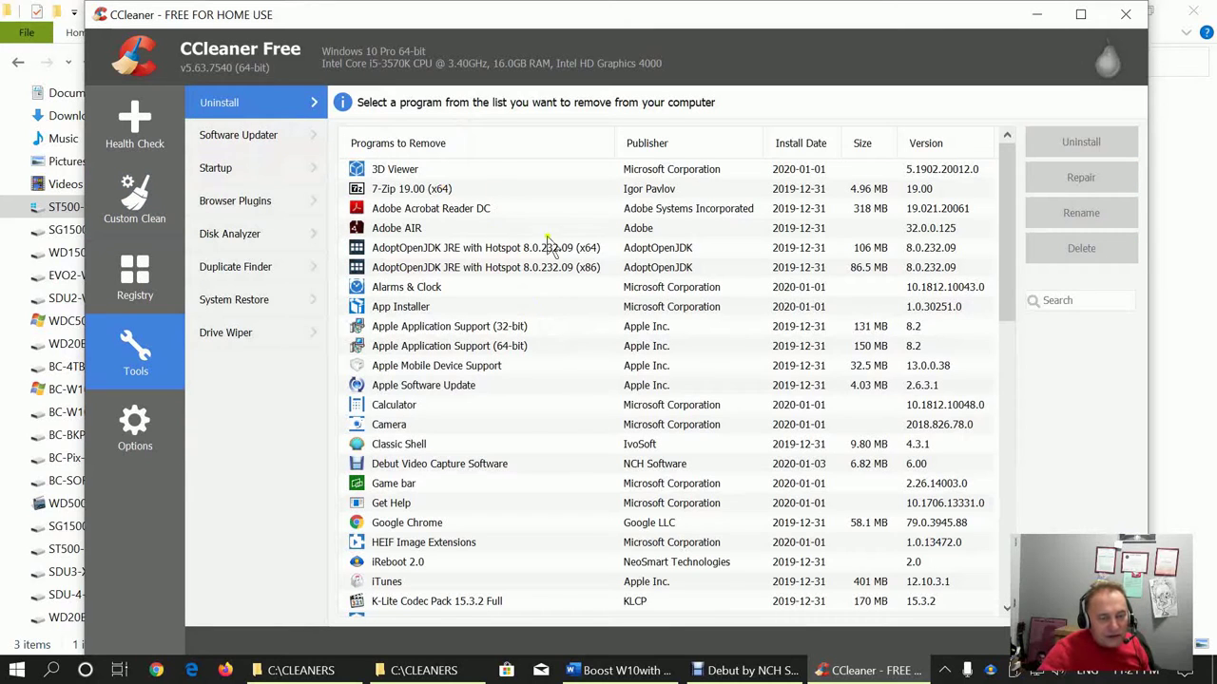
{"action": "scroll", "coordinate": [484, 439], "scroll_direction": "down", "scroll_amount": 2}
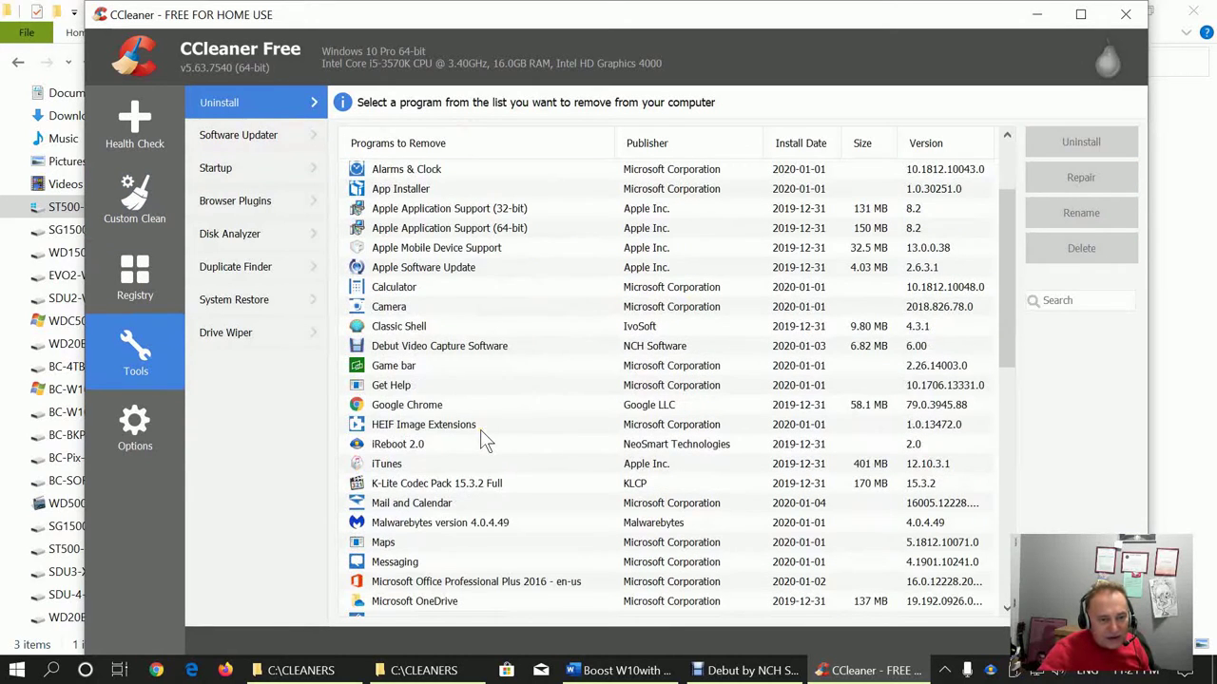
{"action": "right_click", "coordinate": [404, 372]}
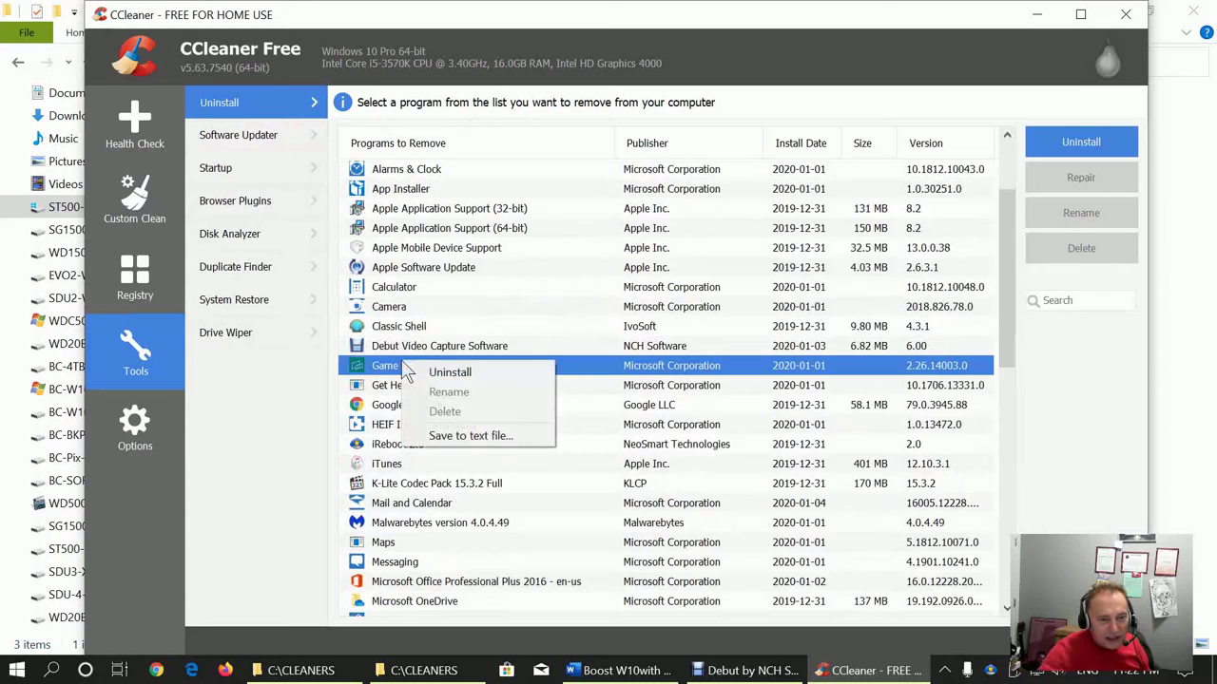
{"action": "left_click", "coordinate": [445, 372]}
{"action": "left_click", "coordinate": [633, 395]}
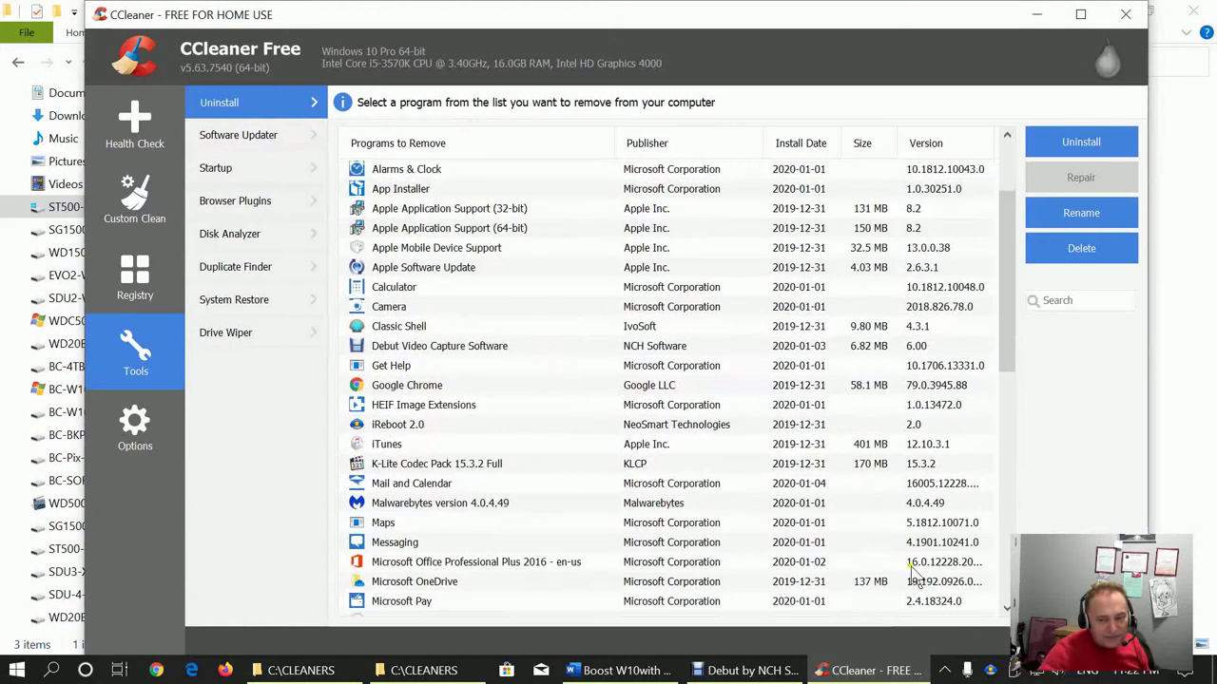
Uninstall Microsoft Pay from CCleaner's program list
{"action": "left_click", "coordinate": [1014, 668]}
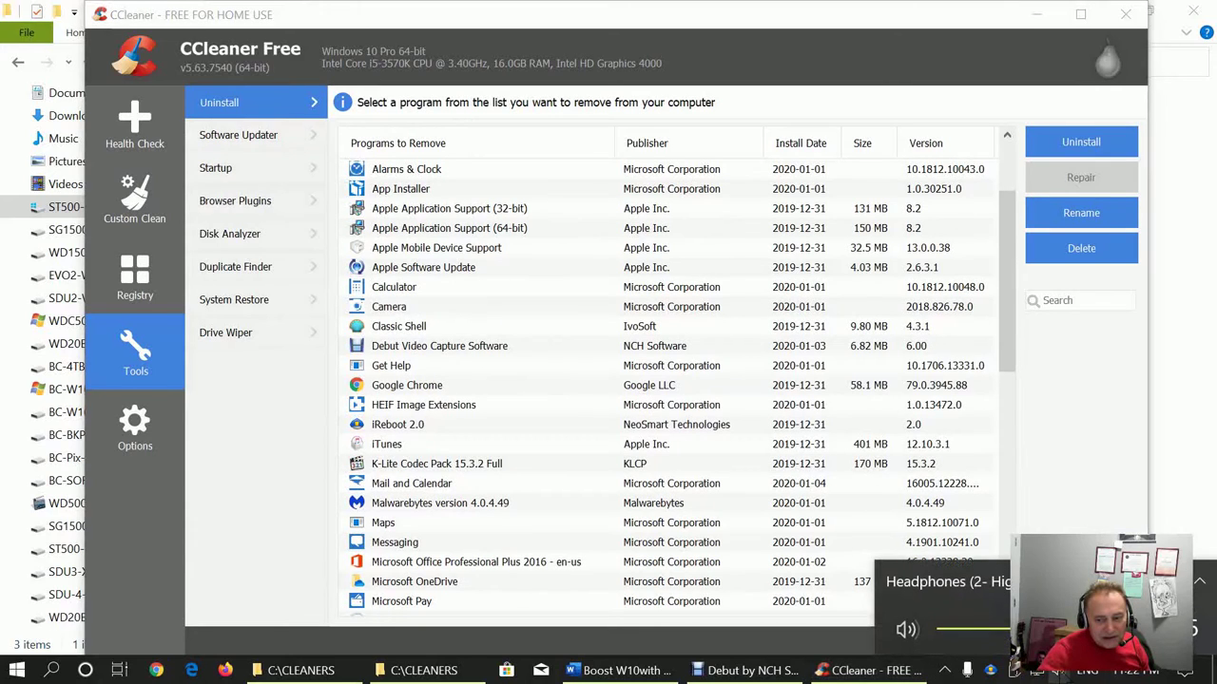
{"action": "left_click", "coordinate": [409, 348]}
{"action": "scroll", "coordinate": [483, 466], "scroll_direction": "down", "scroll_amount": 2}
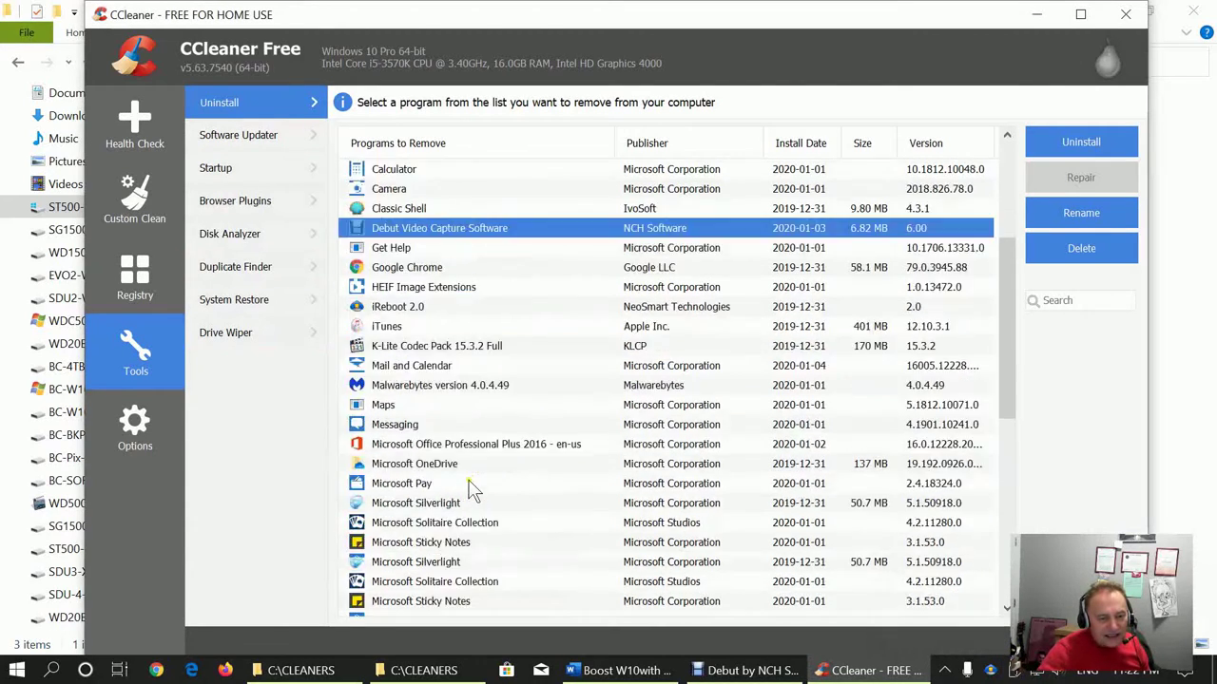
{"action": "scroll", "coordinate": [473, 490], "scroll_direction": "down", "scroll_amount": 1}
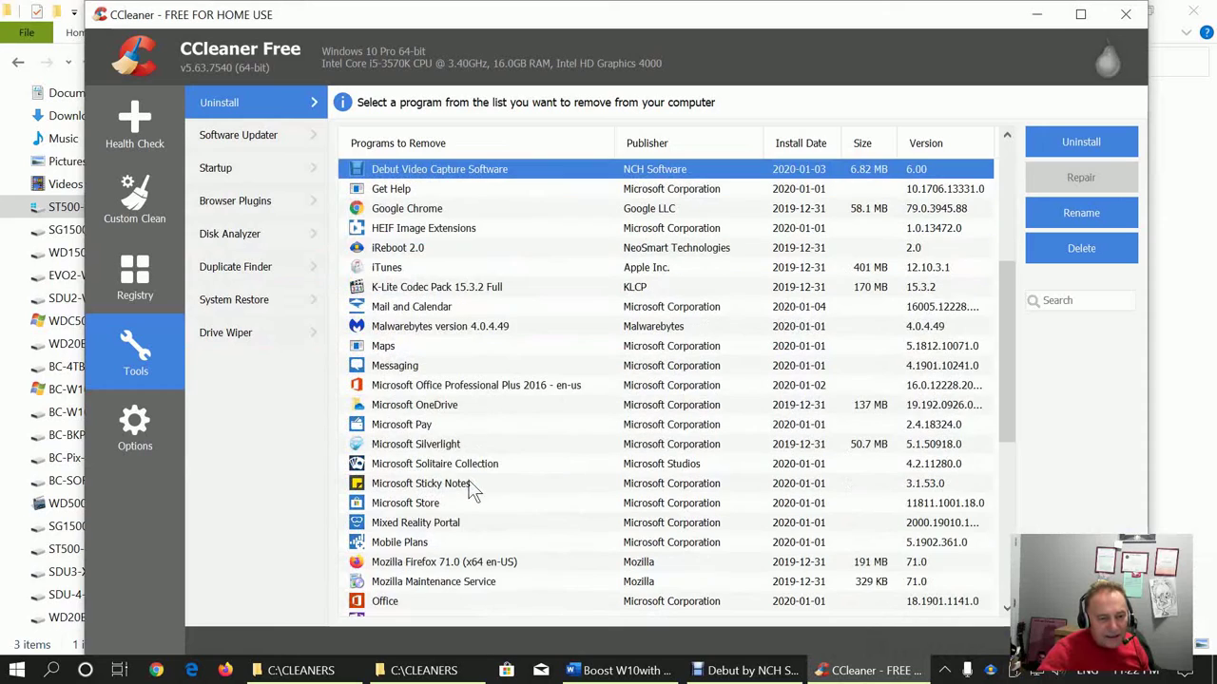
{"action": "right_click", "coordinate": [415, 434]}
{"action": "left_click", "coordinate": [448, 428]}
{"action": "left_click", "coordinate": [635, 397]}
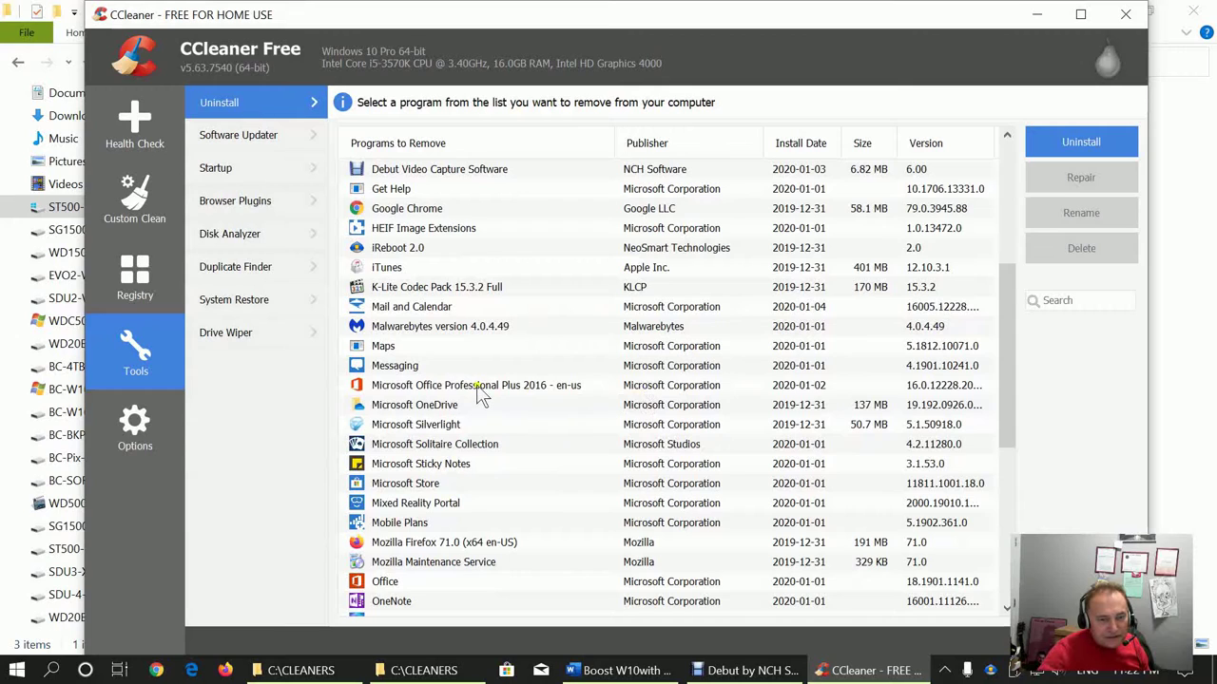
{"action": "scroll", "coordinate": [478, 396], "scroll_direction": "down", "scroll_amount": 1}
{"action": "scroll", "coordinate": [478, 395], "scroll_direction": "down", "scroll_amount": 2}
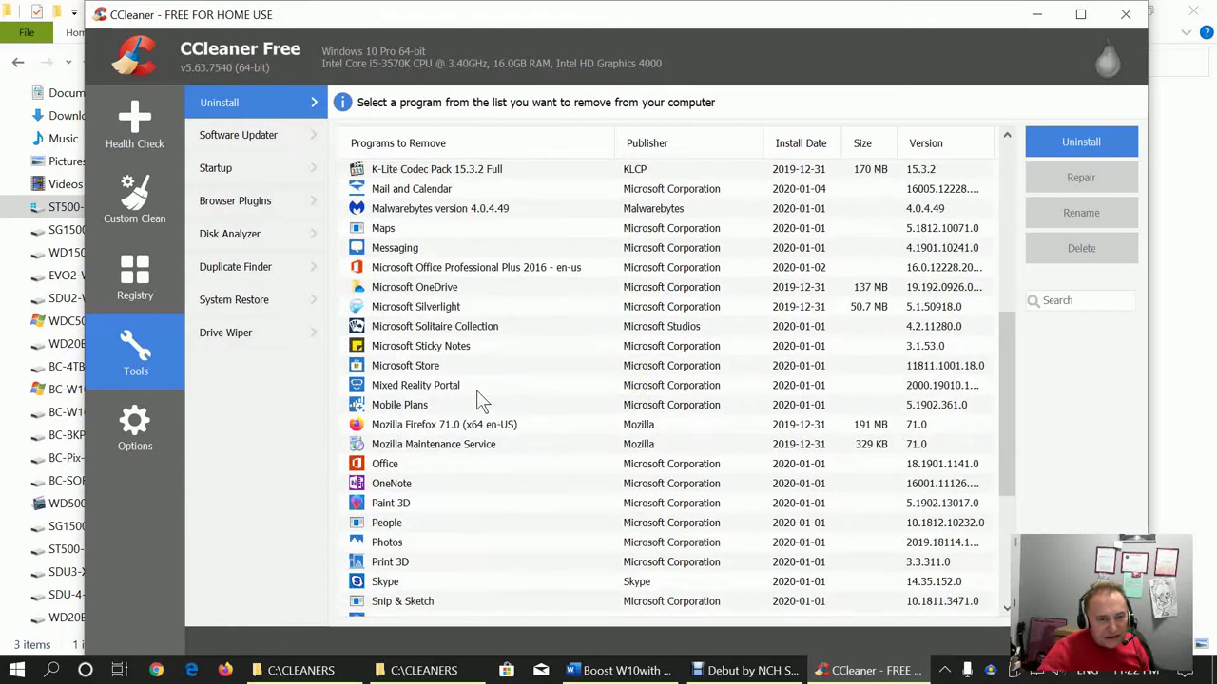
{"action": "scroll", "coordinate": [478, 395], "scroll_direction": "down", "scroll_amount": 3}
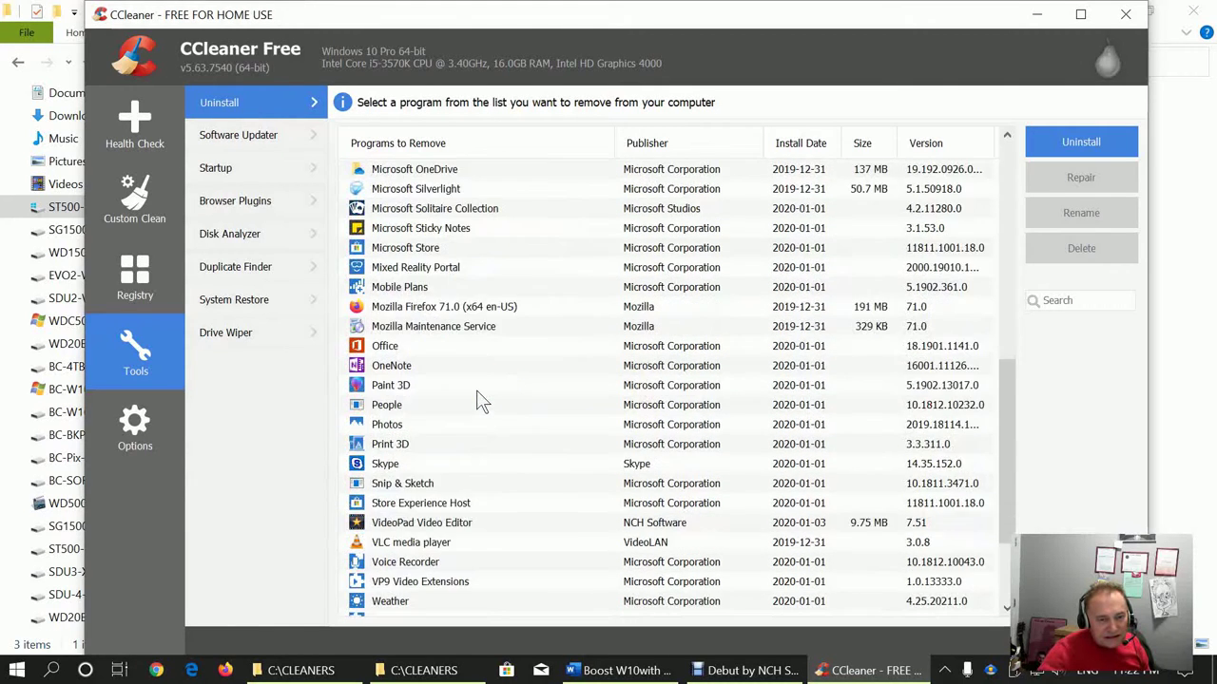
{"action": "scroll", "coordinate": [480, 402], "scroll_direction": "down", "scroll_amount": 1}
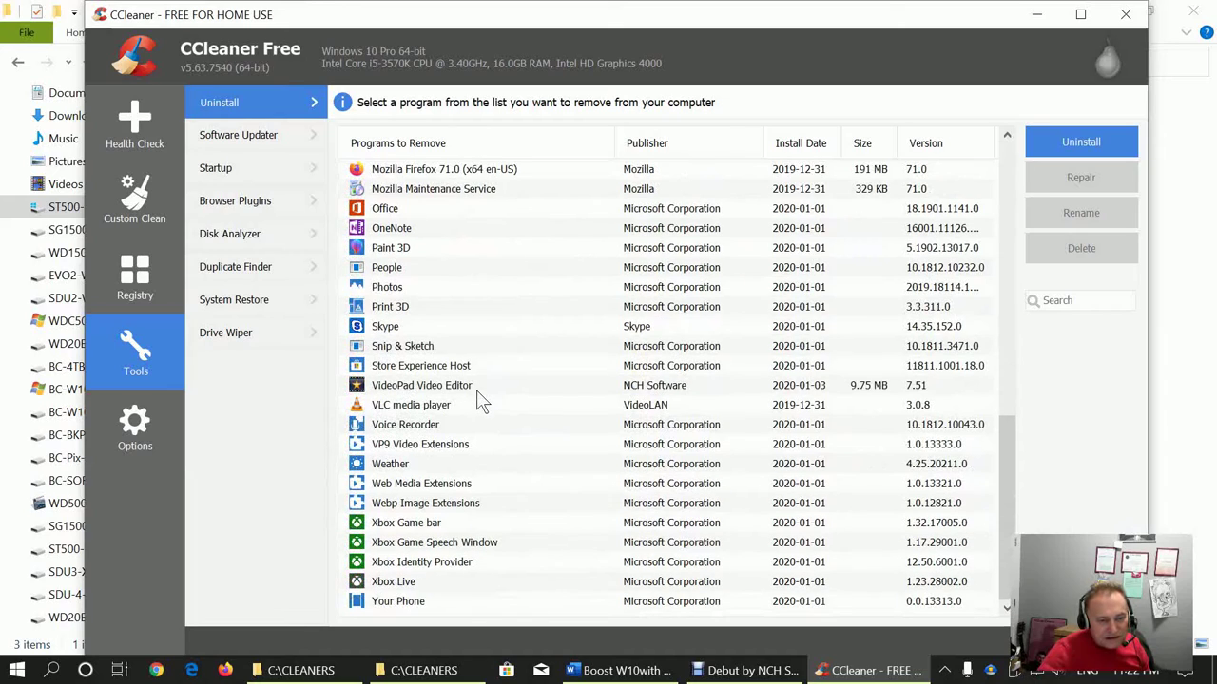
Uninstall Xbox Game bar, Xbox Game Speech Window and Xbox Identity Provider in CCleaner
{"action": "right_click", "coordinate": [418, 522]}
{"action": "left_click", "coordinate": [466, 529]}
{"action": "left_click", "coordinate": [647, 392]}
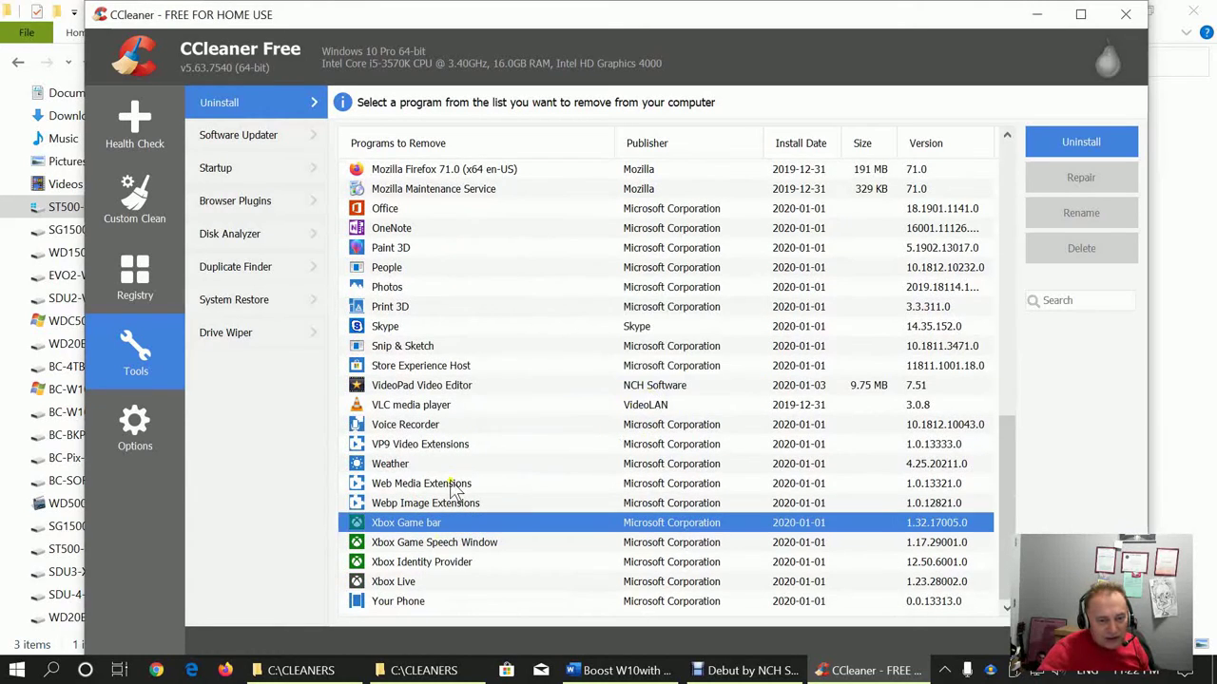
{"action": "right_click", "coordinate": [406, 547]}
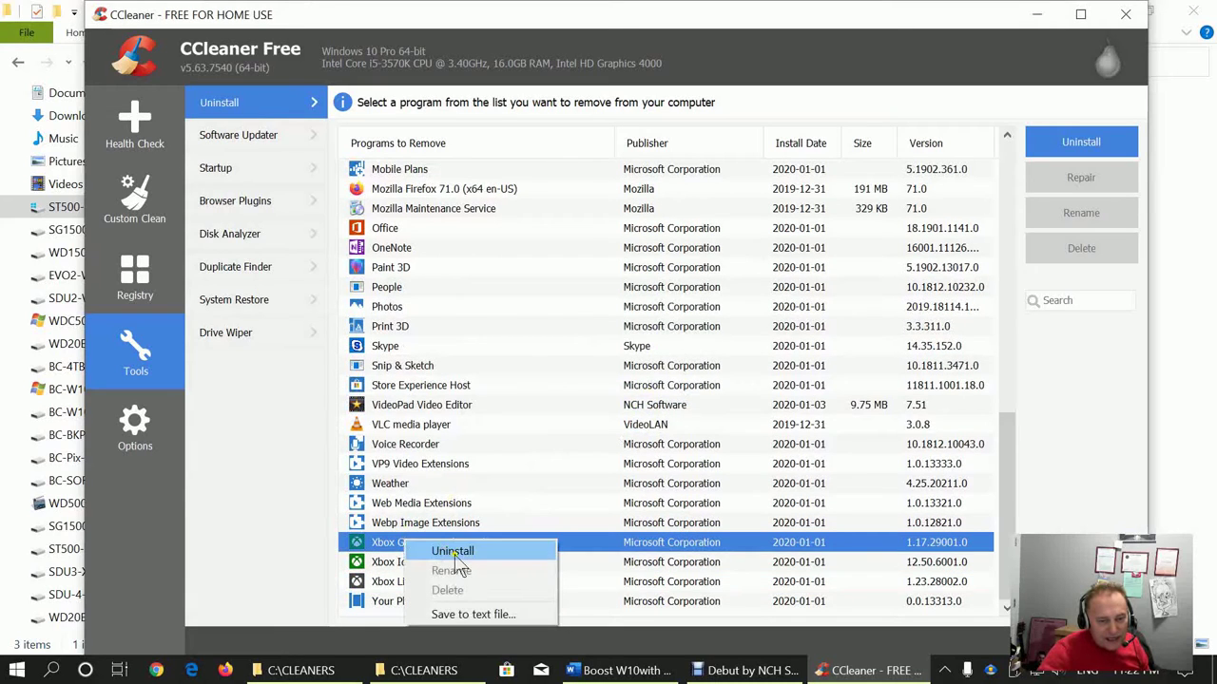
{"action": "left_click", "coordinate": [449, 552]}
{"action": "left_click", "coordinate": [650, 395]}
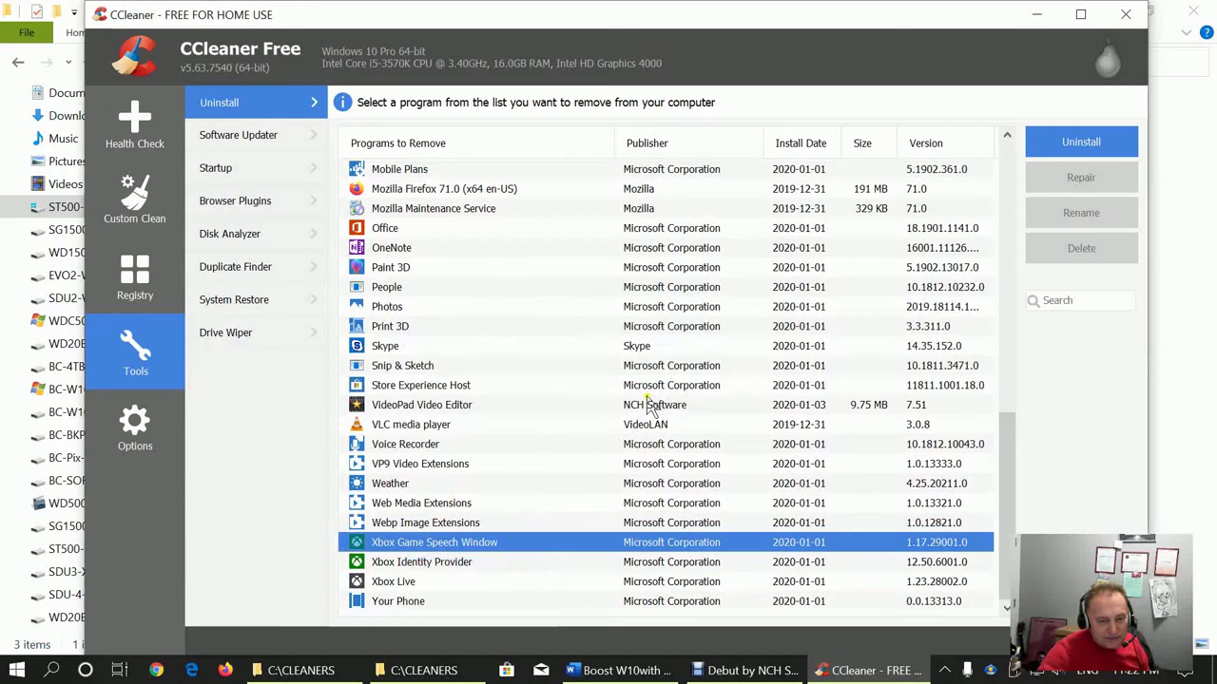
{"action": "right_click", "coordinate": [426, 561]}
{"action": "left_click", "coordinate": [477, 569]}
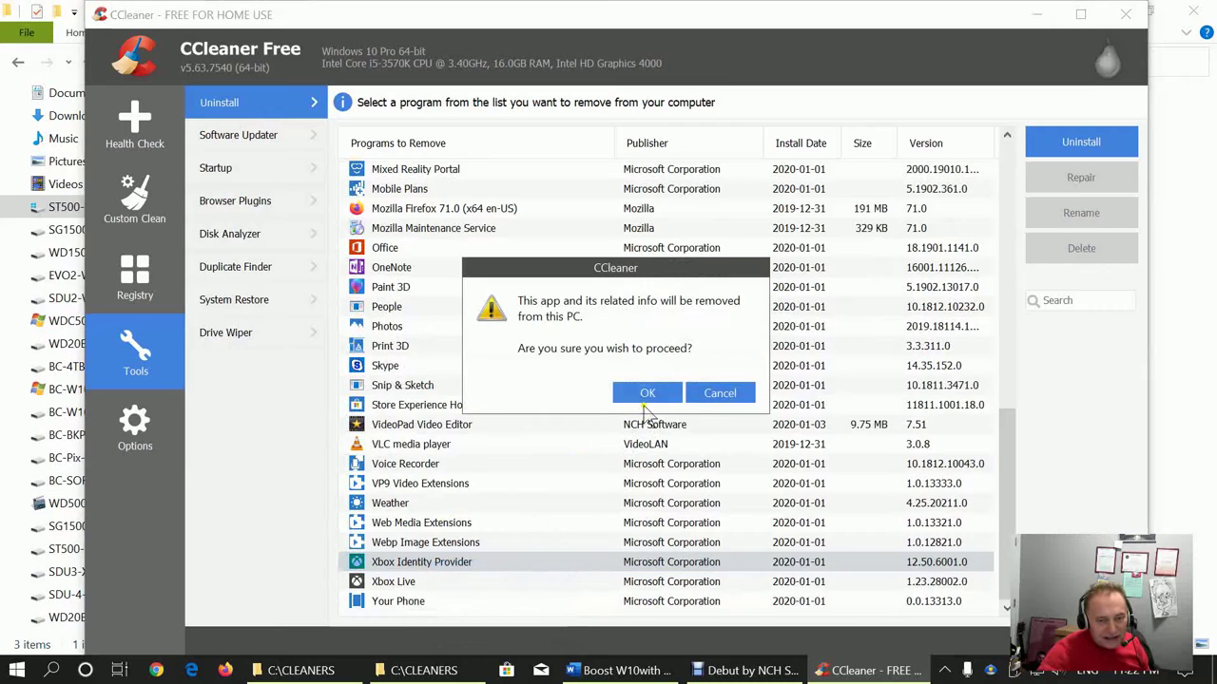
{"action": "left_click", "coordinate": [651, 395]}
Uninstall Xbox Live and Get Help in CCleaner
{"action": "left_click", "coordinate": [474, 582]}
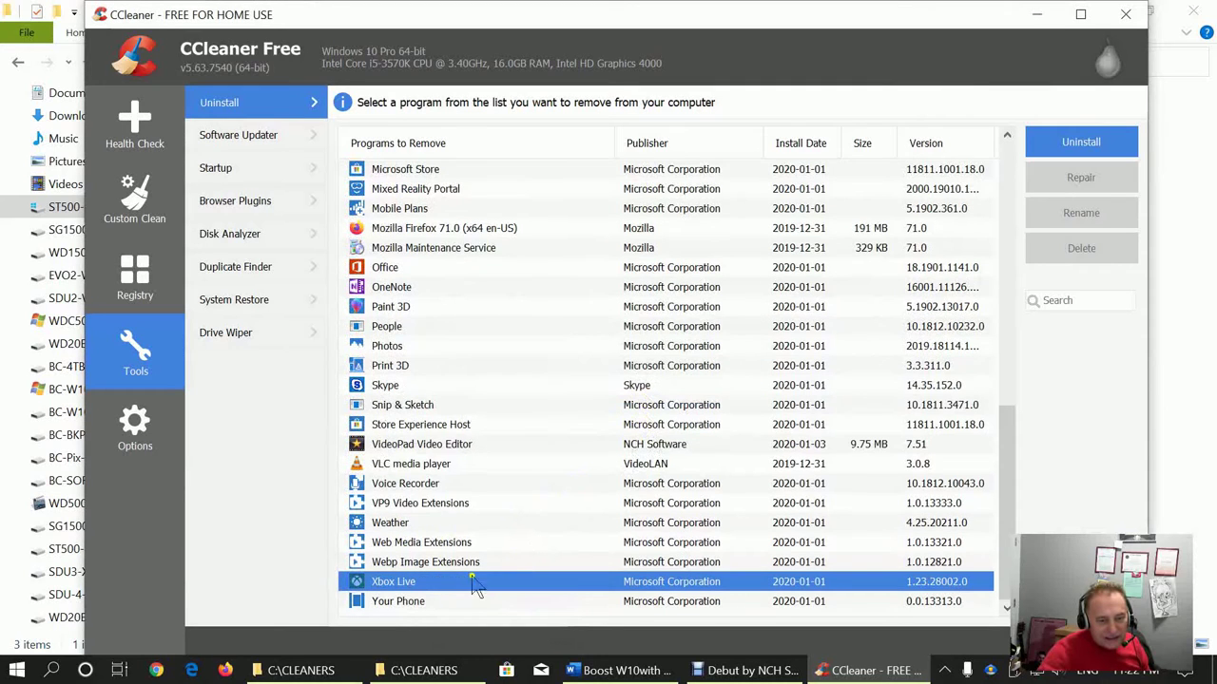
{"action": "right_click", "coordinate": [422, 587]}
{"action": "left_click", "coordinate": [483, 502]}
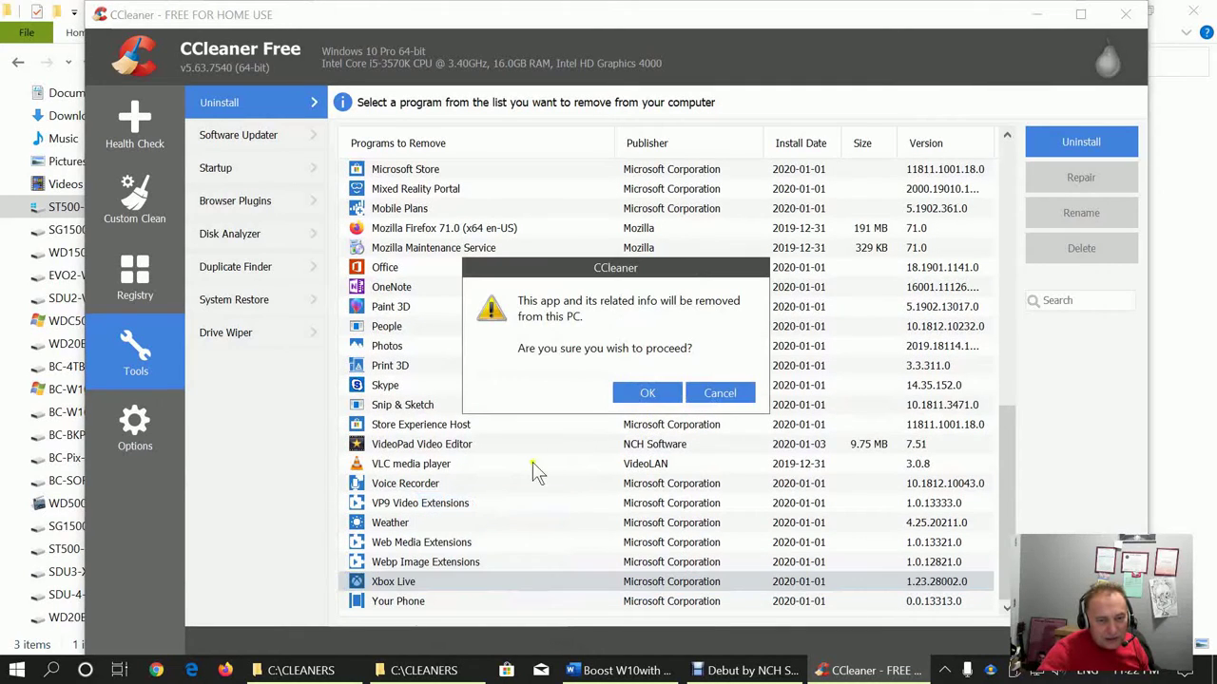
{"action": "left_click", "coordinate": [643, 391]}
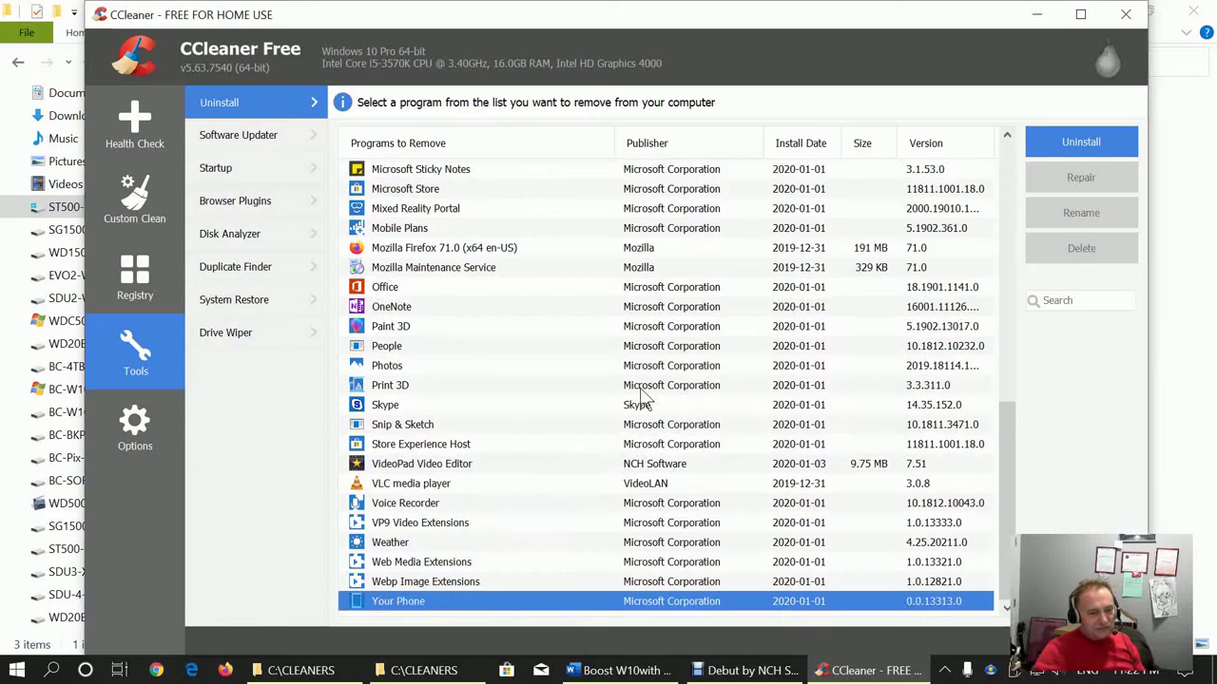
{"action": "scroll", "coordinate": [507, 496], "scroll_direction": "up", "scroll_amount": 4}
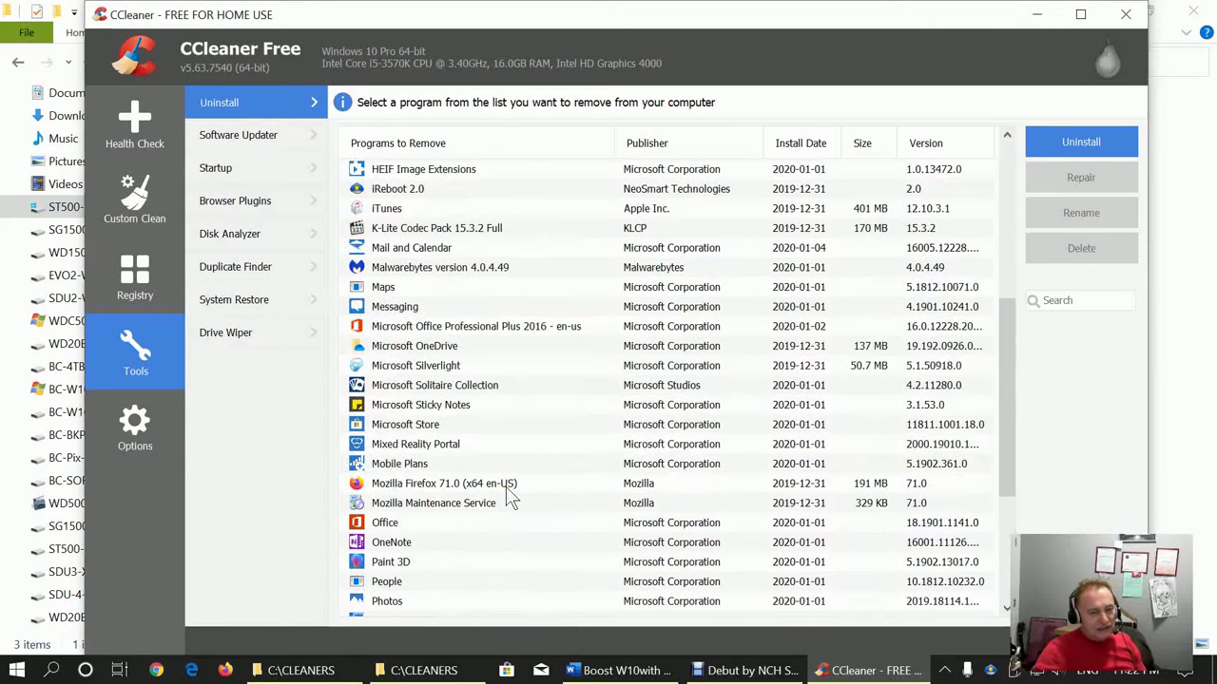
{"action": "scroll", "coordinate": [506, 495], "scroll_direction": "up", "scroll_amount": 3}
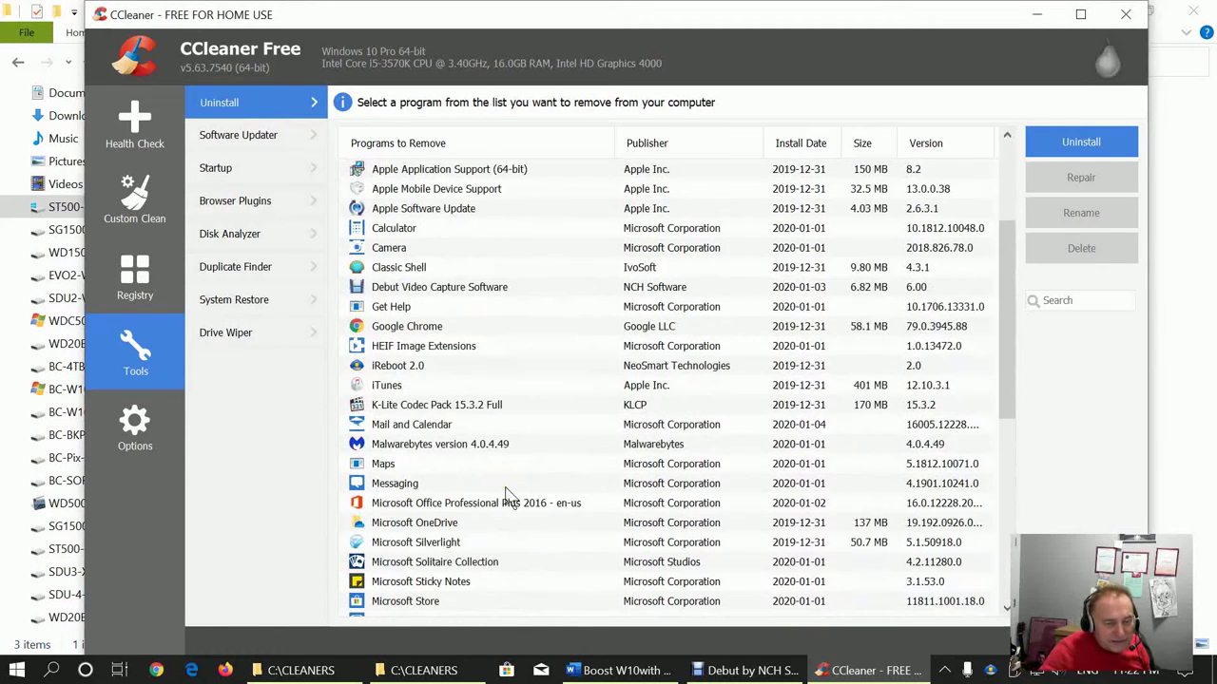
{"action": "scroll", "coordinate": [504, 490], "scroll_direction": "up", "scroll_amount": 2}
{"action": "right_click", "coordinate": [391, 425]}
{"action": "left_click", "coordinate": [452, 436]}
{"action": "left_click", "coordinate": [656, 394]}
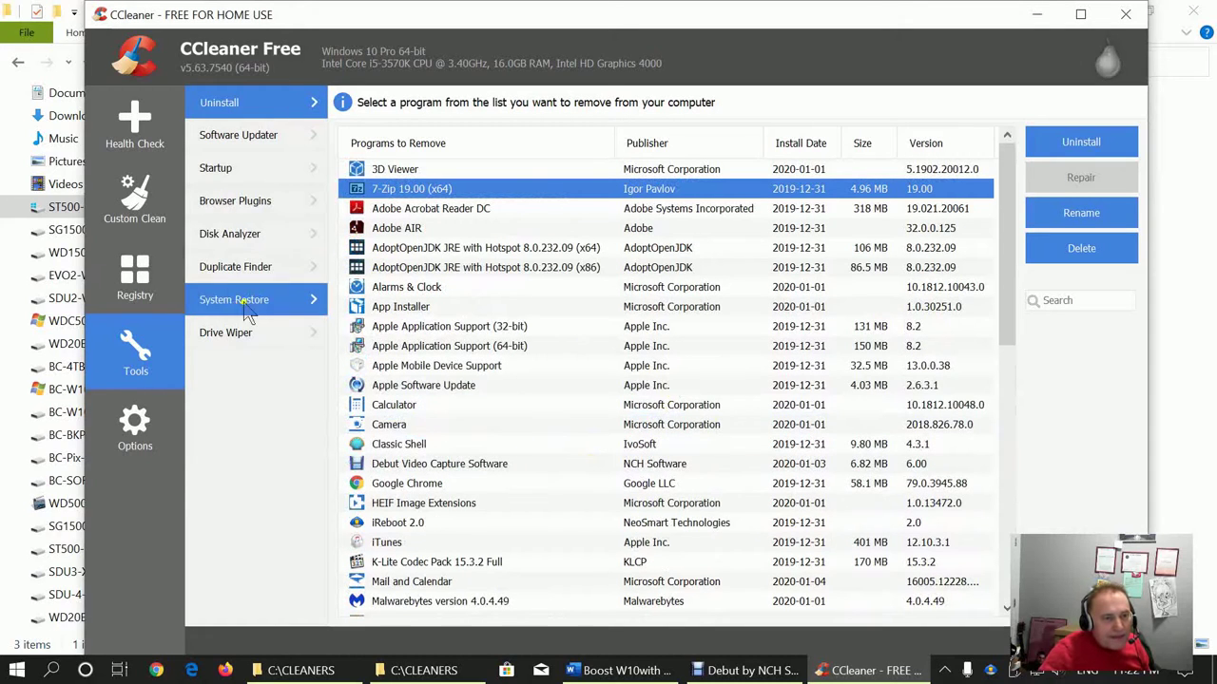
Show CCleaner's Startup list, then browse All Programs in the Classic Shell Start menu
{"action": "left_click", "coordinate": [233, 169]}
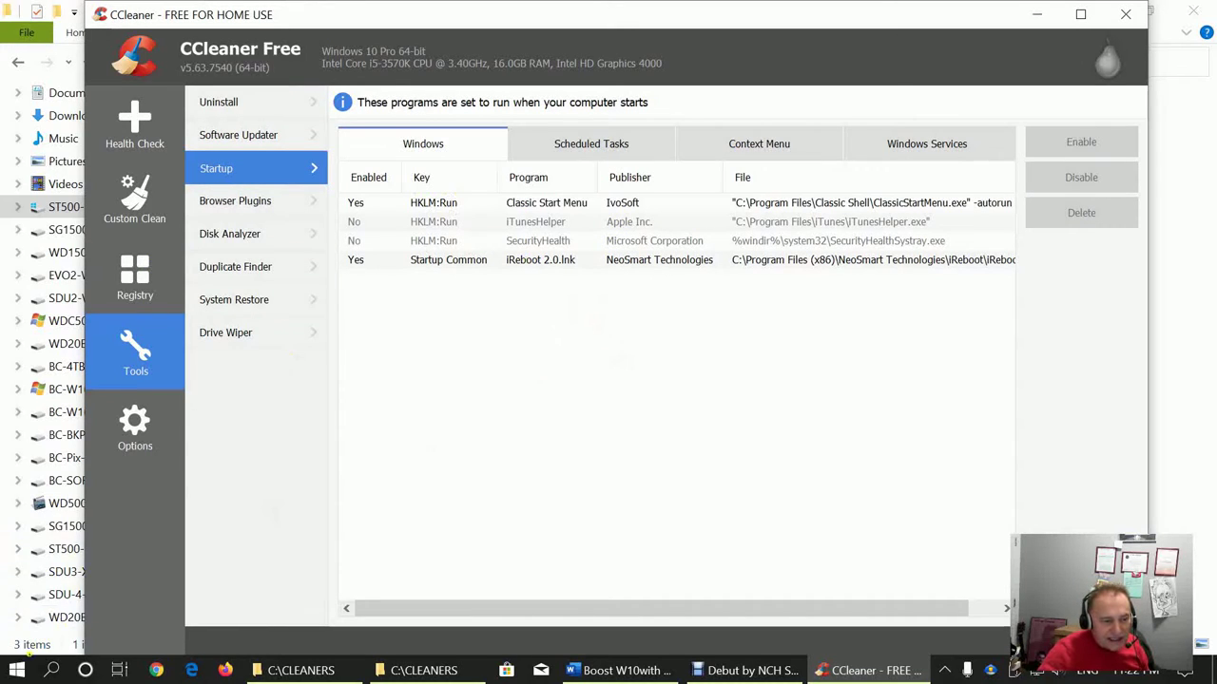
{"action": "left_click", "coordinate": [17, 670]}
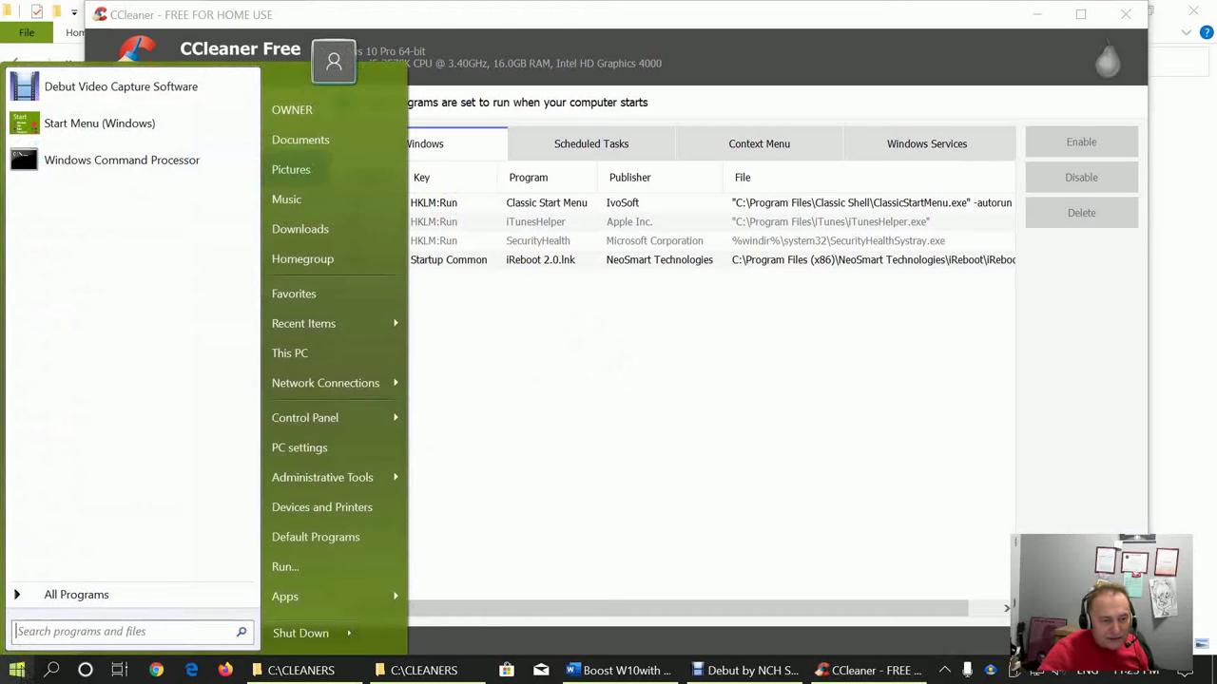
{"action": "left_click", "coordinate": [94, 604]}
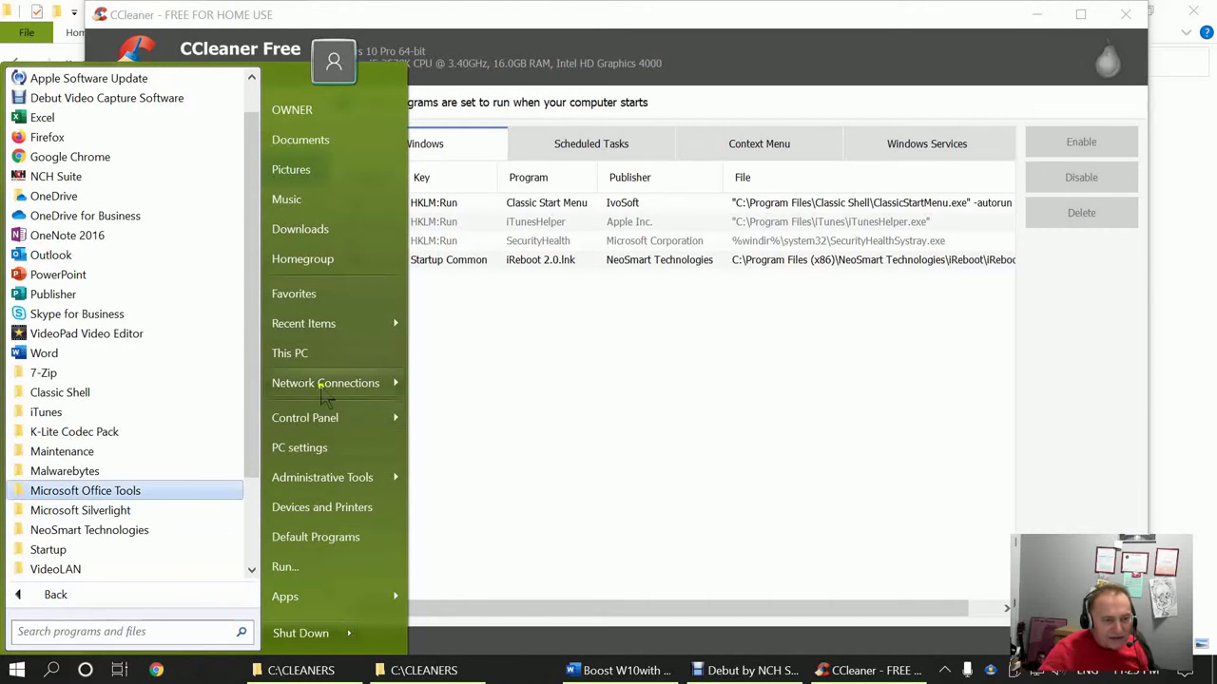
{"action": "mouse_move", "coordinate": [248, 347]}
{"action": "left_mouse_down"}
{"action": "mouse_move", "coordinate": [280, 532]}
{"action": "mouse_move", "coordinate": [256, 352]}
{"action": "left_mouse_up"}
{"action": "scroll", "coordinate": [255, 337], "scroll_direction": "down", "scroll_amount": 1}
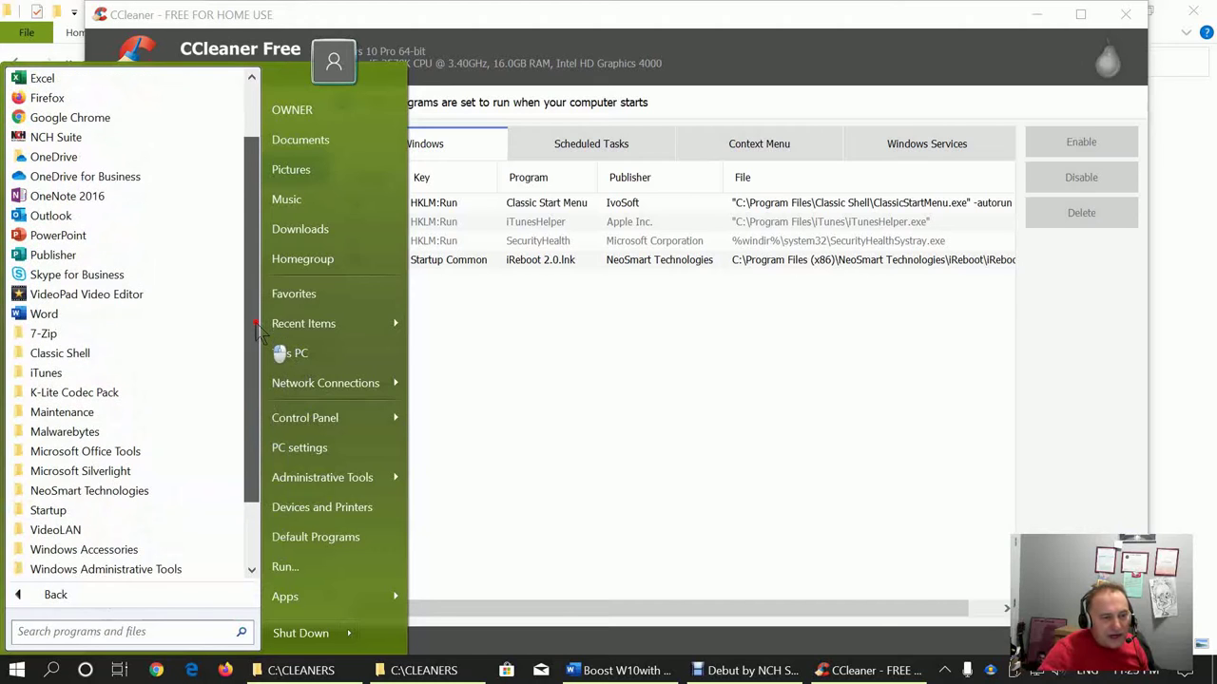
{"action": "scroll", "coordinate": [252, 326], "scroll_direction": "down", "scroll_amount": 4}
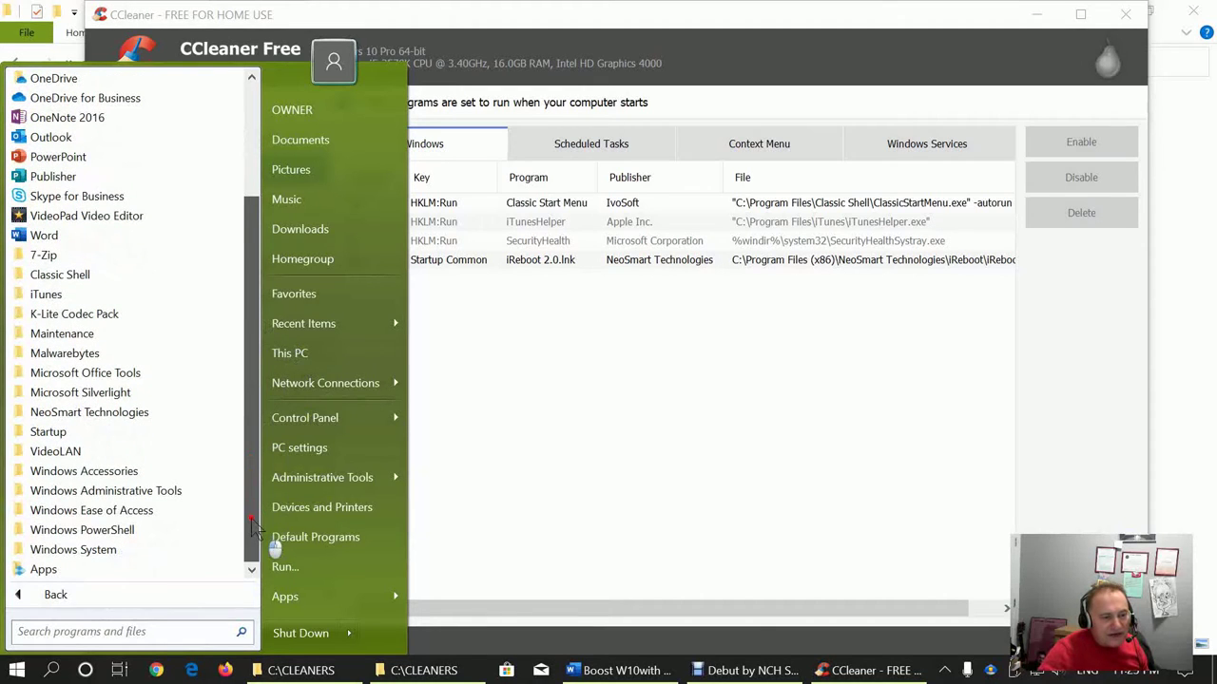
Scroll through the native Windows 10 Start menu app list
{"action": "mouse_move", "coordinate": [346, 484]}
{"action": "key", "text": "shift+super"}
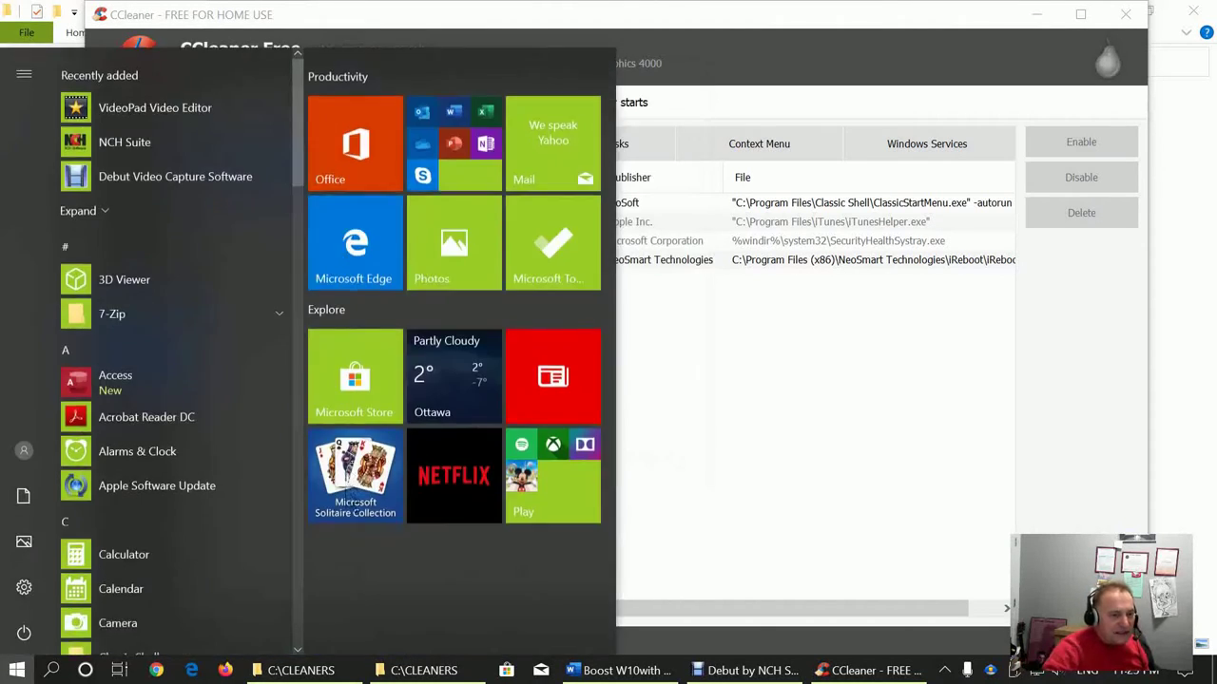
{"action": "scroll", "coordinate": [189, 394], "scroll_direction": "down", "scroll_amount": 5}
{"action": "scroll", "coordinate": [189, 394], "scroll_direction": "down", "scroll_amount": 5}
{"action": "scroll", "coordinate": [195, 428], "scroll_direction": "up", "scroll_amount": 10}
{"action": "scroll", "coordinate": [203, 475], "scroll_direction": "down", "scroll_amount": 15}
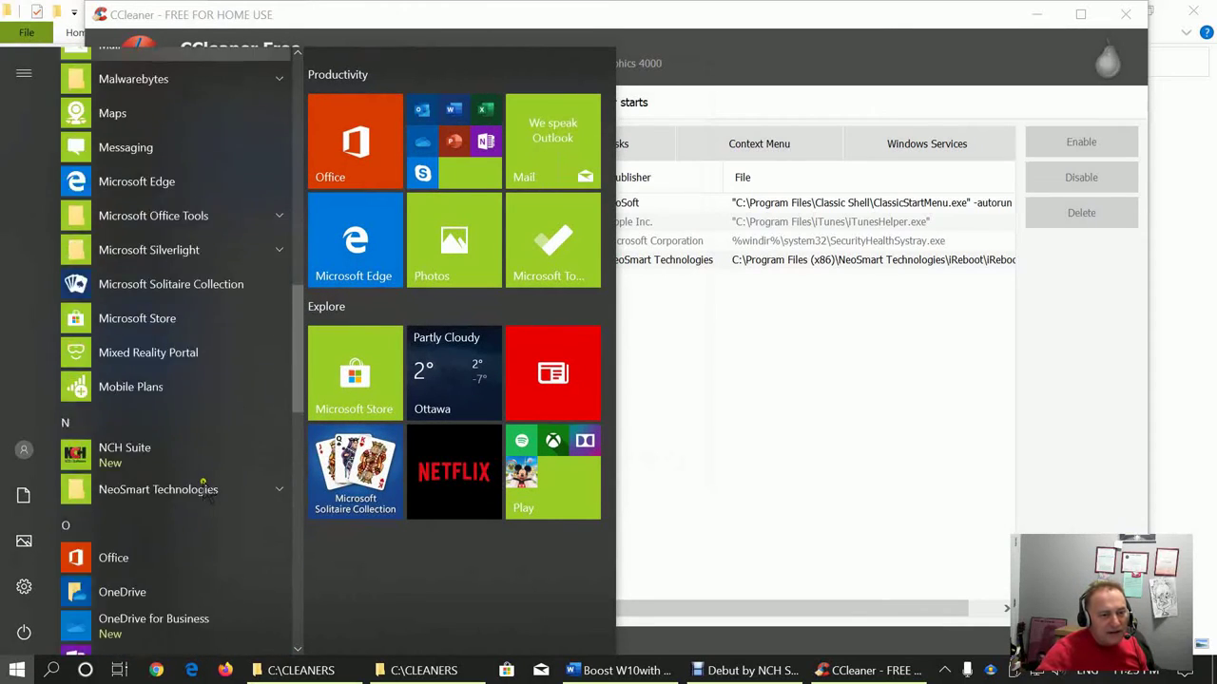
{"action": "scroll", "coordinate": [202, 518], "scroll_direction": "up", "scroll_amount": 15}
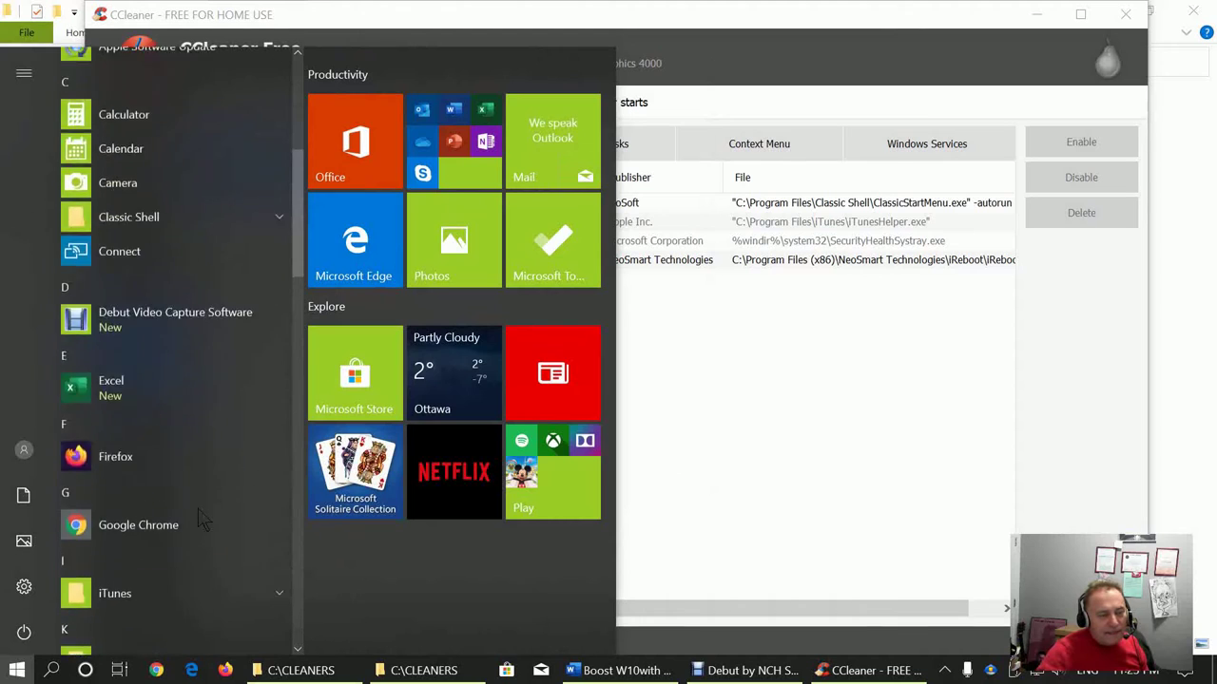
Expand the Classic Shell, iTunes, K-Lite Codec Pack and Maintenance folders in All Programs, then close the menu
{"action": "left_click", "coordinate": [18, 670]}
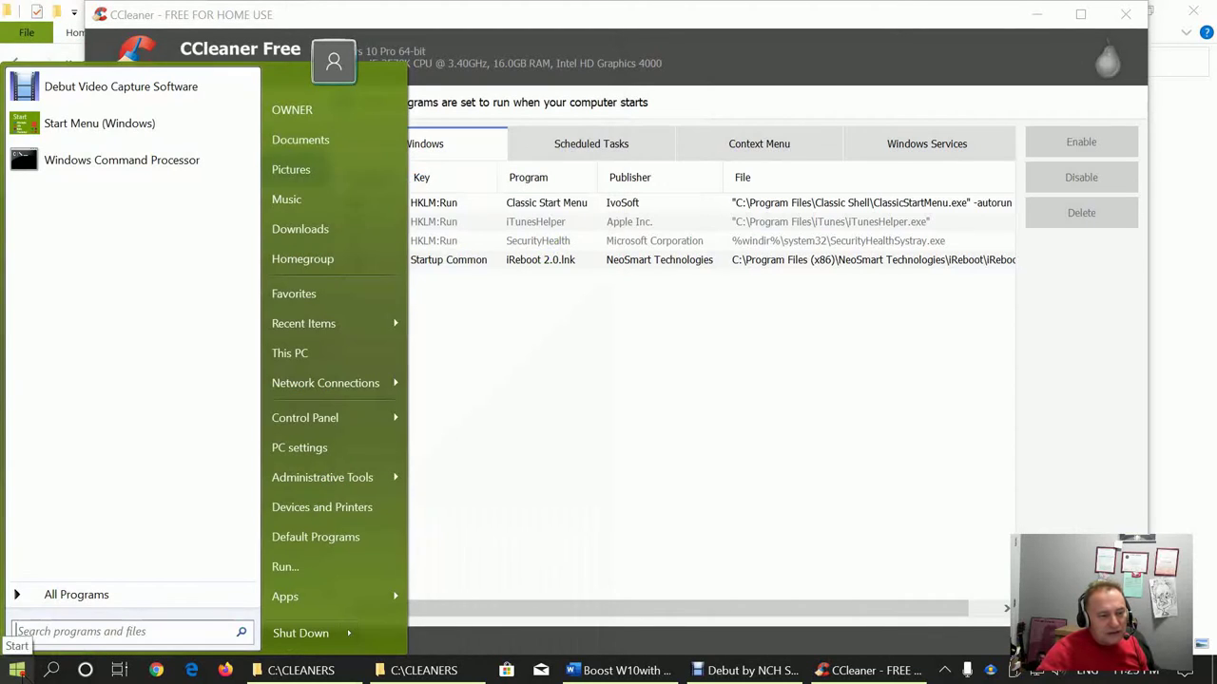
{"action": "left_click", "coordinate": [107, 596]}
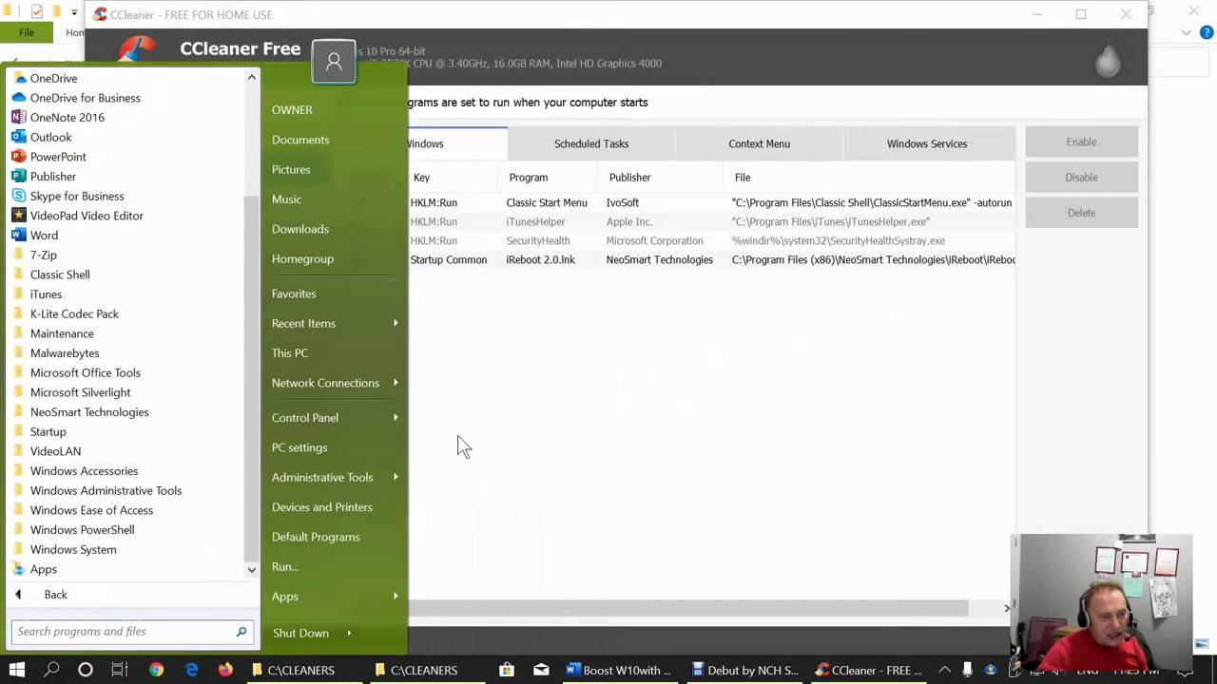
{"action": "left_click", "coordinate": [69, 276]}
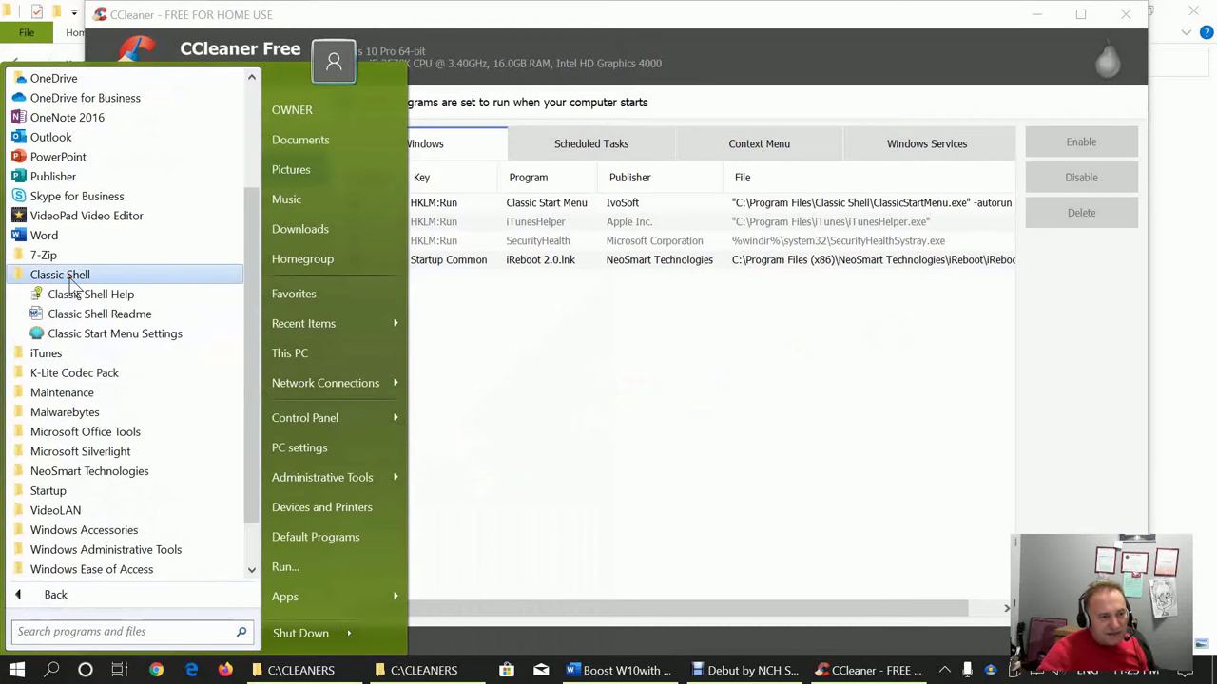
{"action": "left_click", "coordinate": [63, 355]}
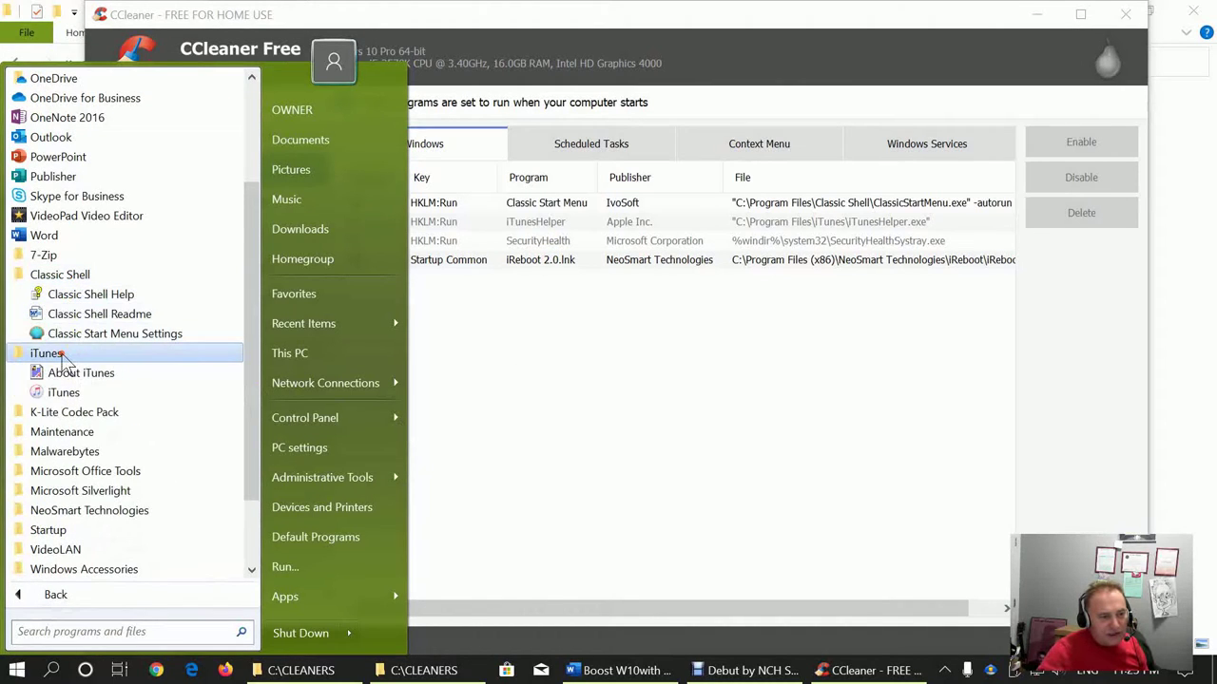
{"action": "left_click", "coordinate": [82, 415]}
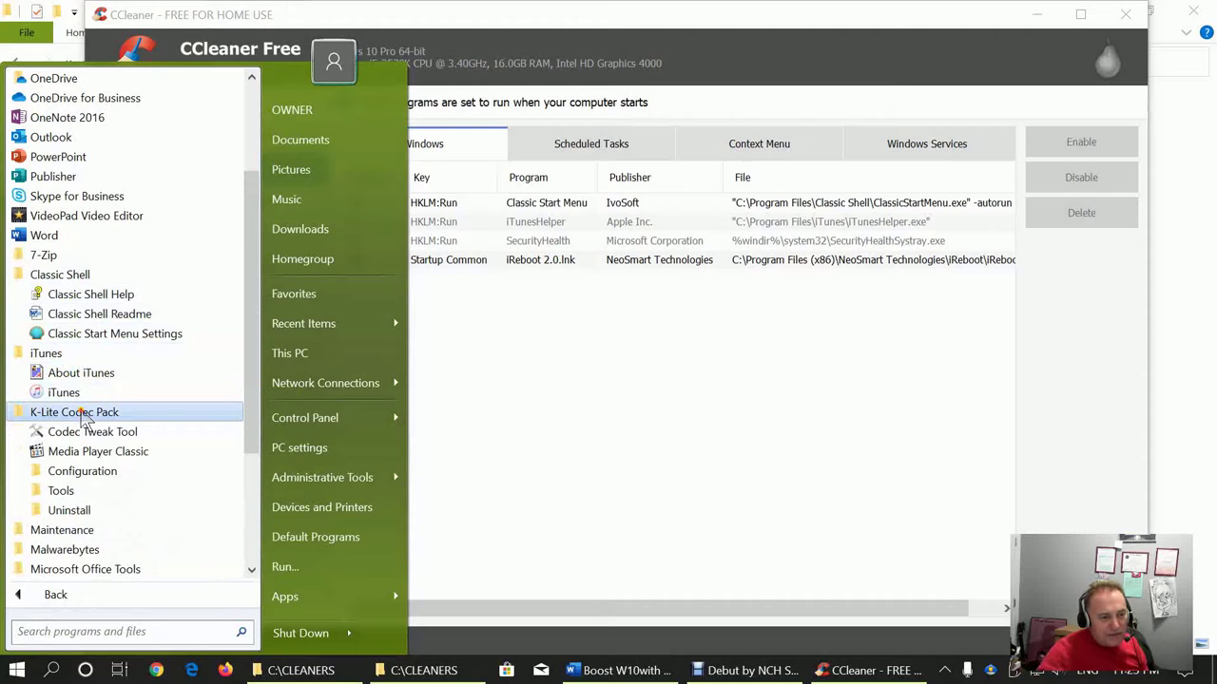
{"action": "left_click", "coordinate": [85, 535]}
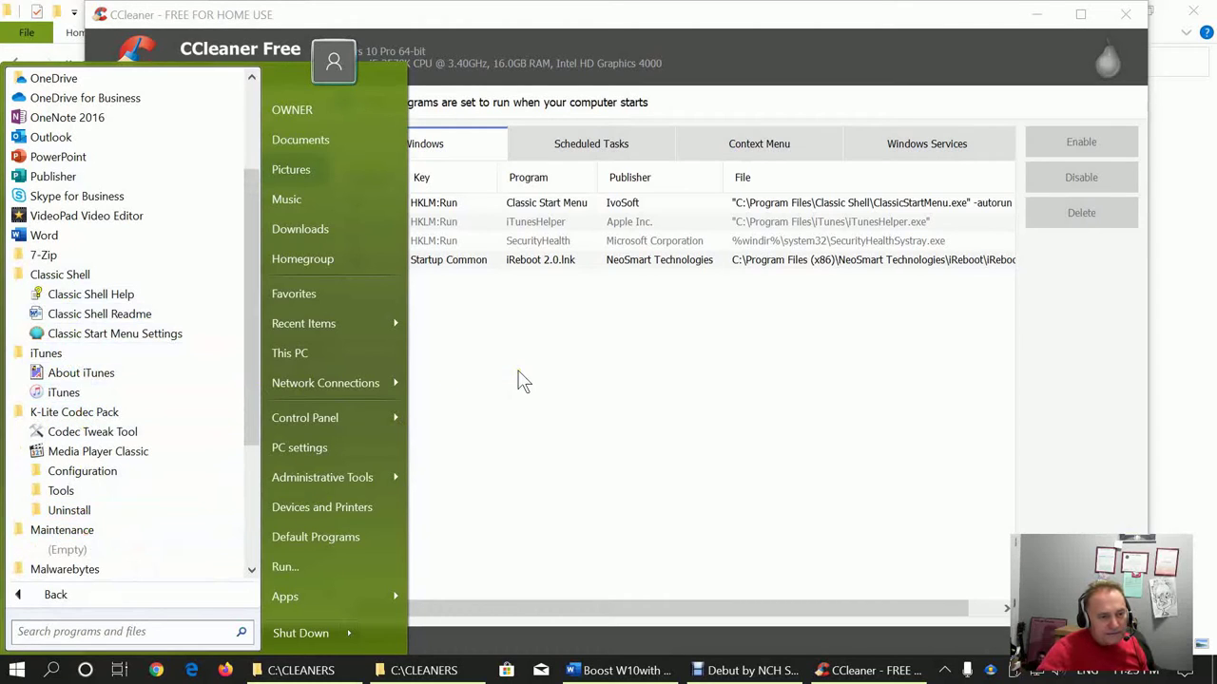
{"action": "scroll", "coordinate": [180, 435], "scroll_direction": "down", "scroll_amount": 4}
{"action": "scroll", "coordinate": [174, 439], "scroll_direction": "up", "scroll_amount": 3}
{"action": "scroll", "coordinate": [177, 435], "scroll_direction": "up", "scroll_amount": 4}
{"action": "scroll", "coordinate": [185, 446], "scroll_direction": "down", "scroll_amount": 5}
{"action": "left_click", "coordinate": [688, 425]}
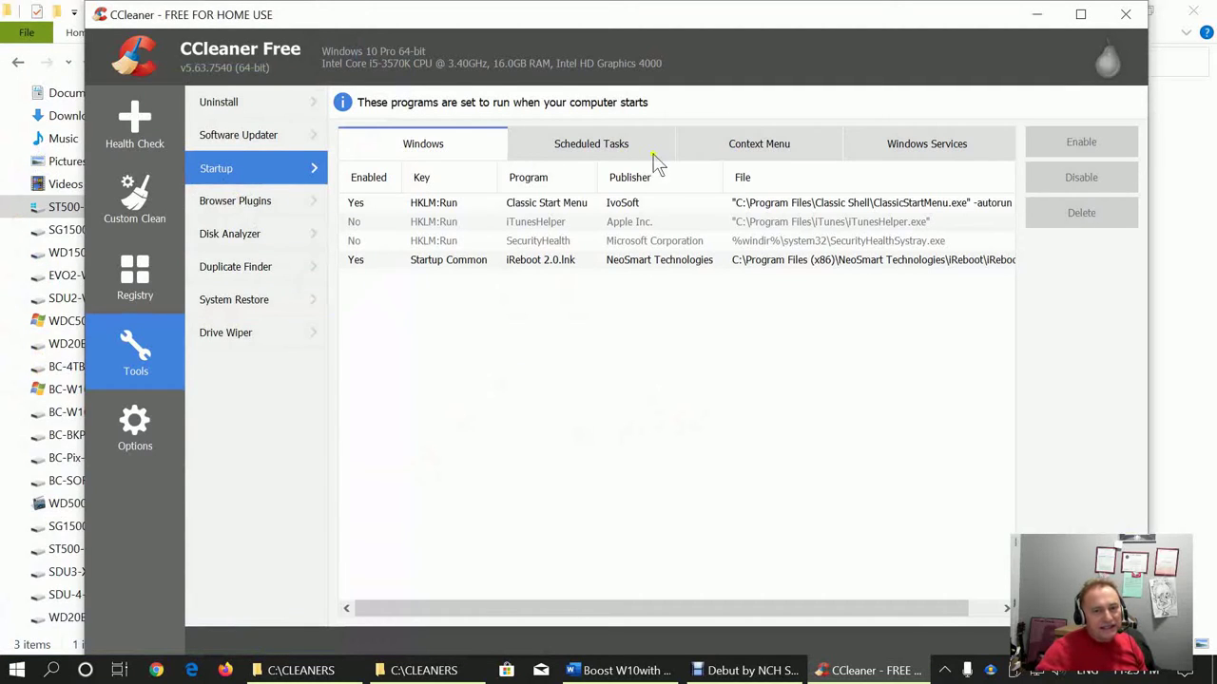
Disable the OneDrive standalone update and klcp_update scheduled tasks
{"action": "left_click", "coordinate": [605, 152]}
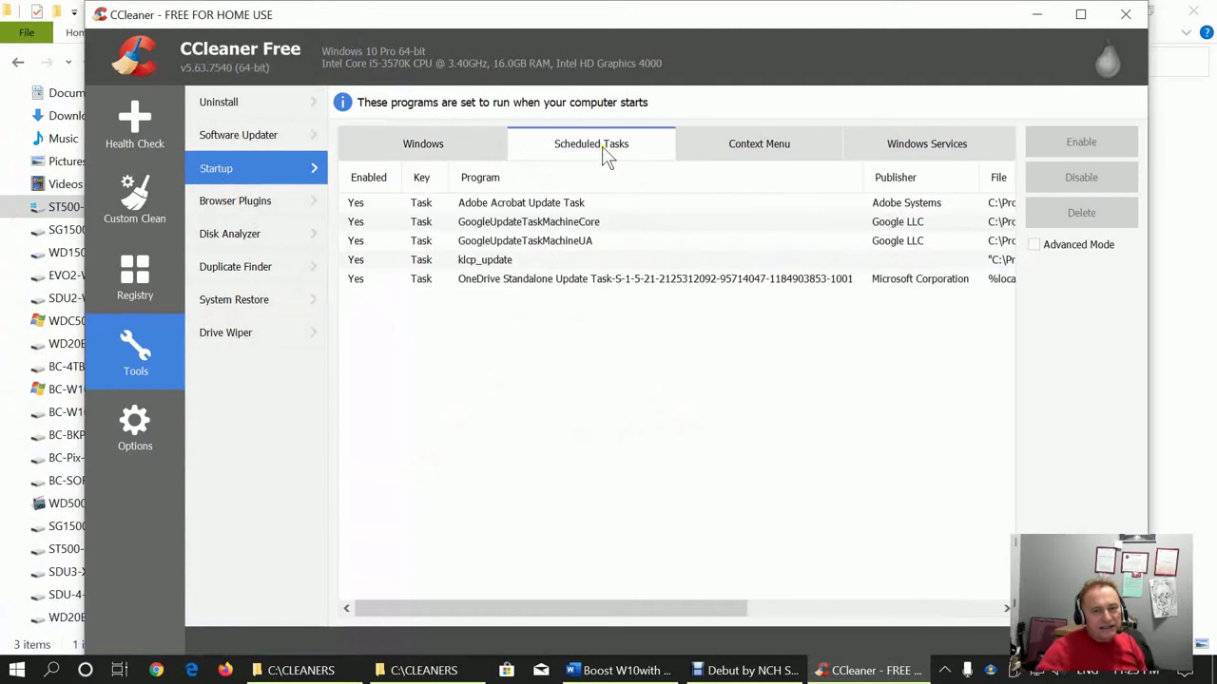
{"action": "right_click", "coordinate": [618, 279]}
{"action": "left_click", "coordinate": [663, 288]}
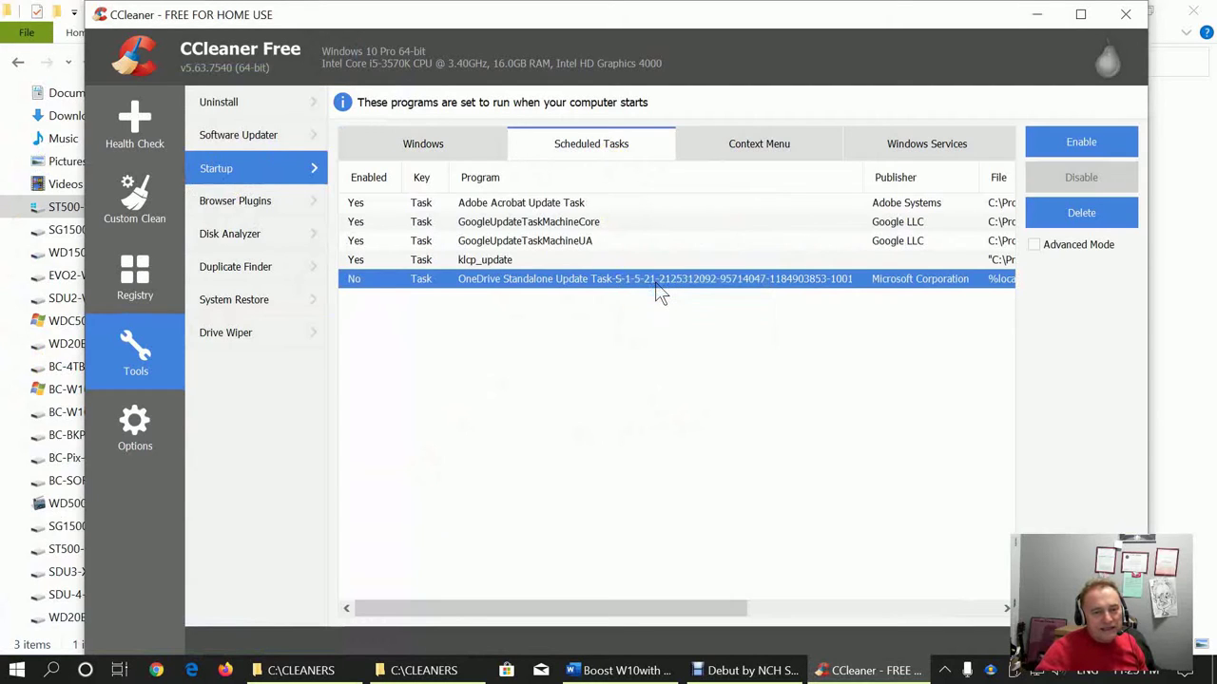
{"action": "right_click", "coordinate": [514, 263]}
{"action": "left_click", "coordinate": [558, 270]}
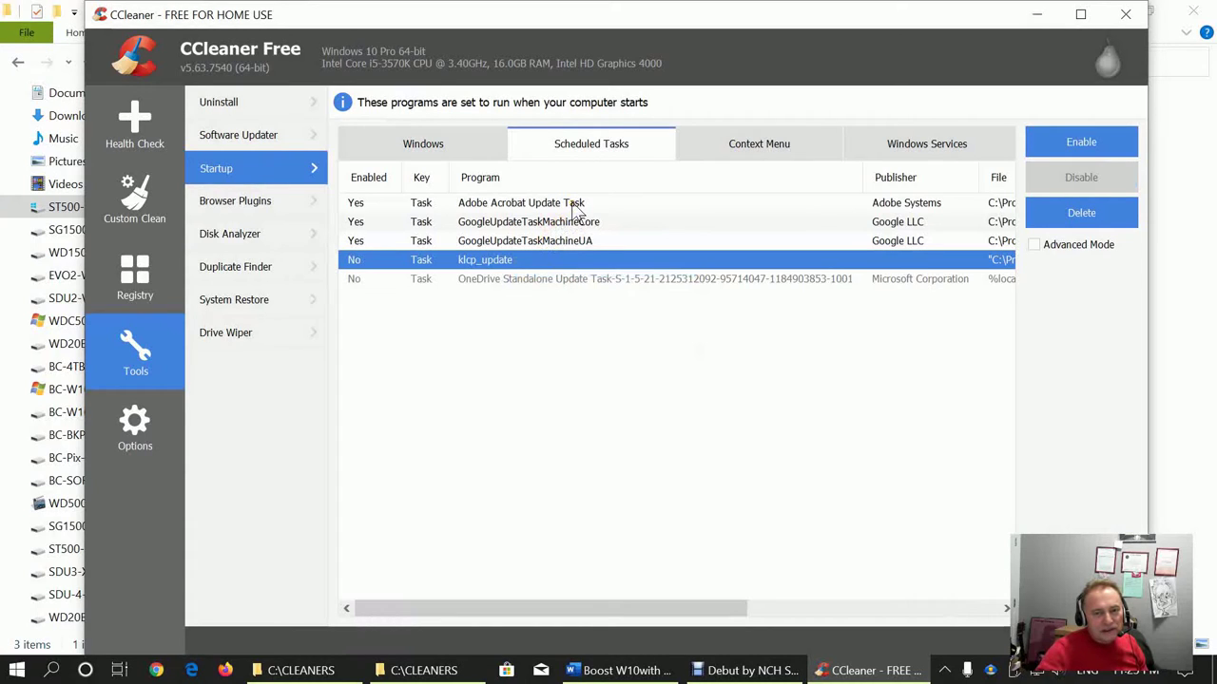
Review context menu entries, services, browser plugins and restore points, then return to Custom Clean
{"action": "left_click", "coordinate": [782, 152]}
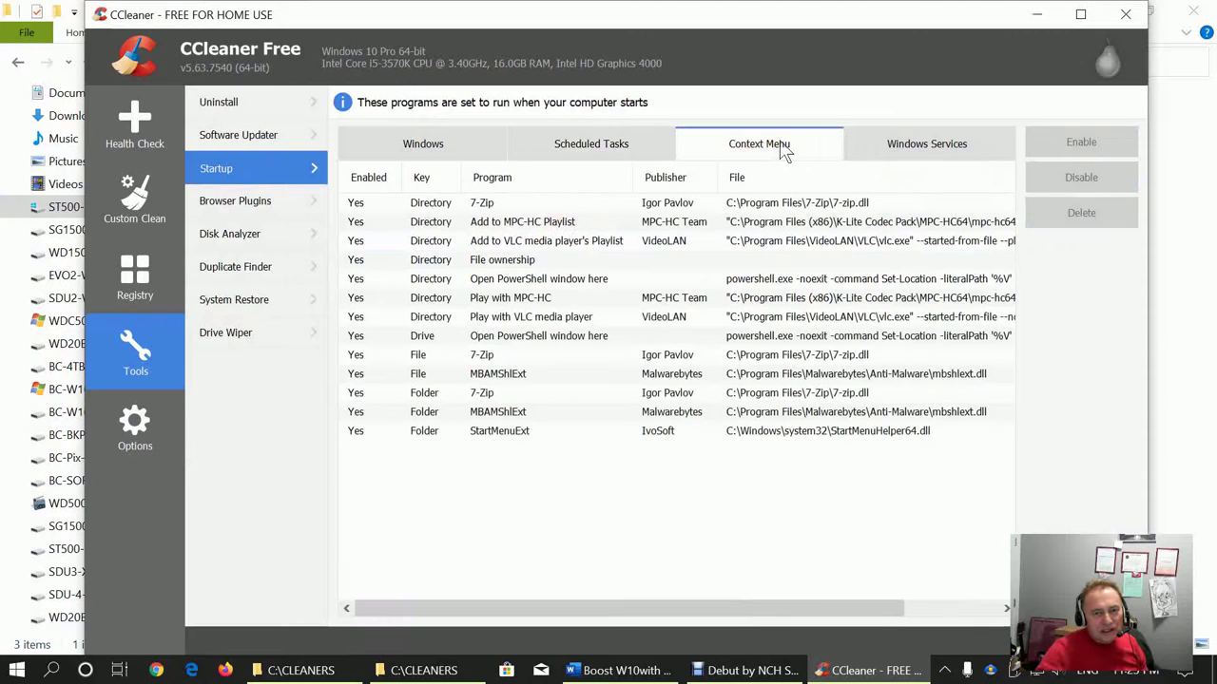
{"action": "left_click", "coordinate": [930, 152]}
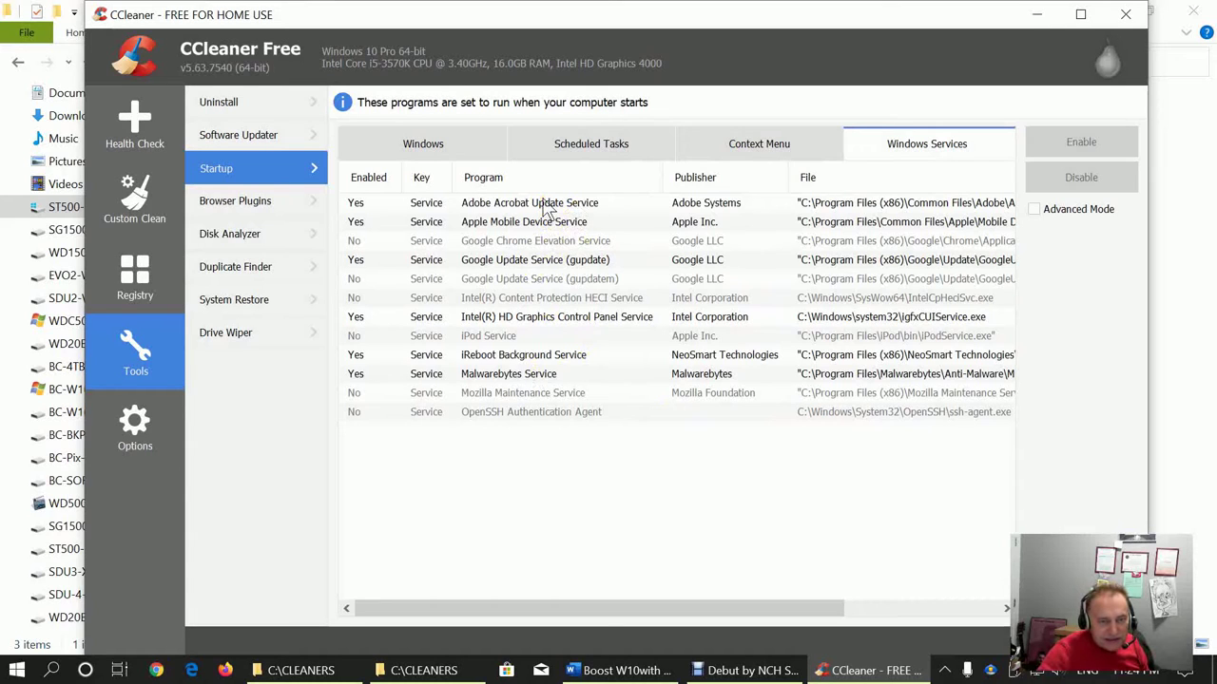
{"action": "left_click", "coordinate": [296, 205]}
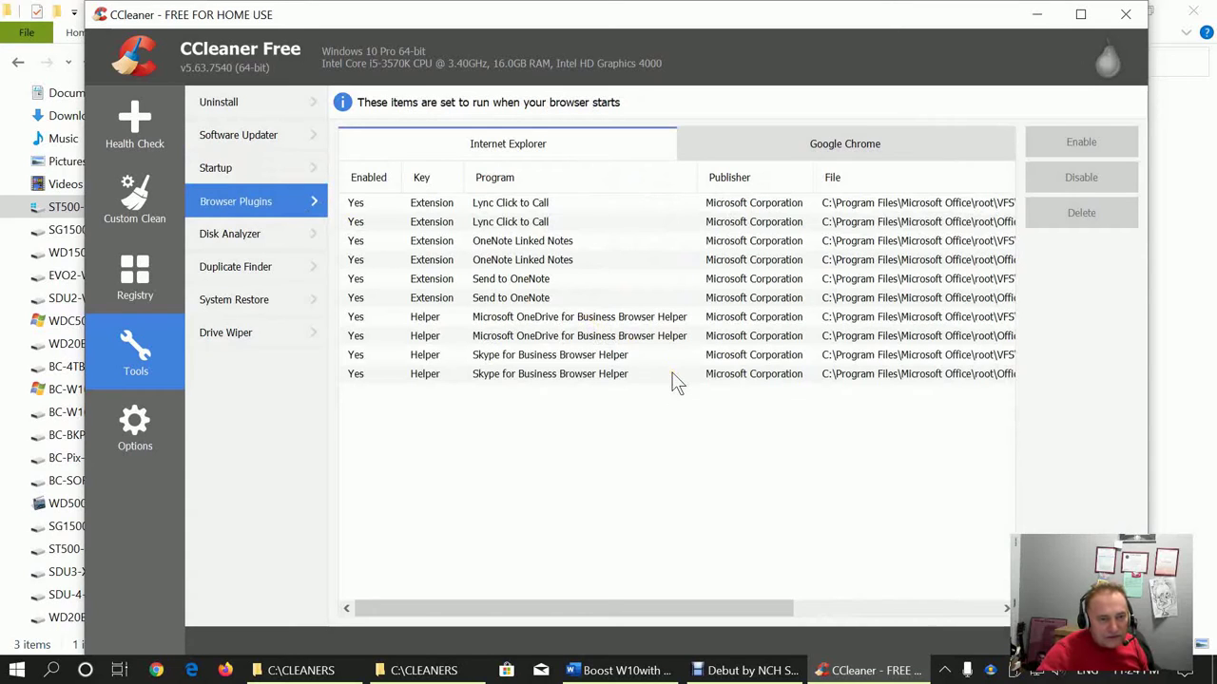
{"action": "left_click", "coordinate": [262, 309]}
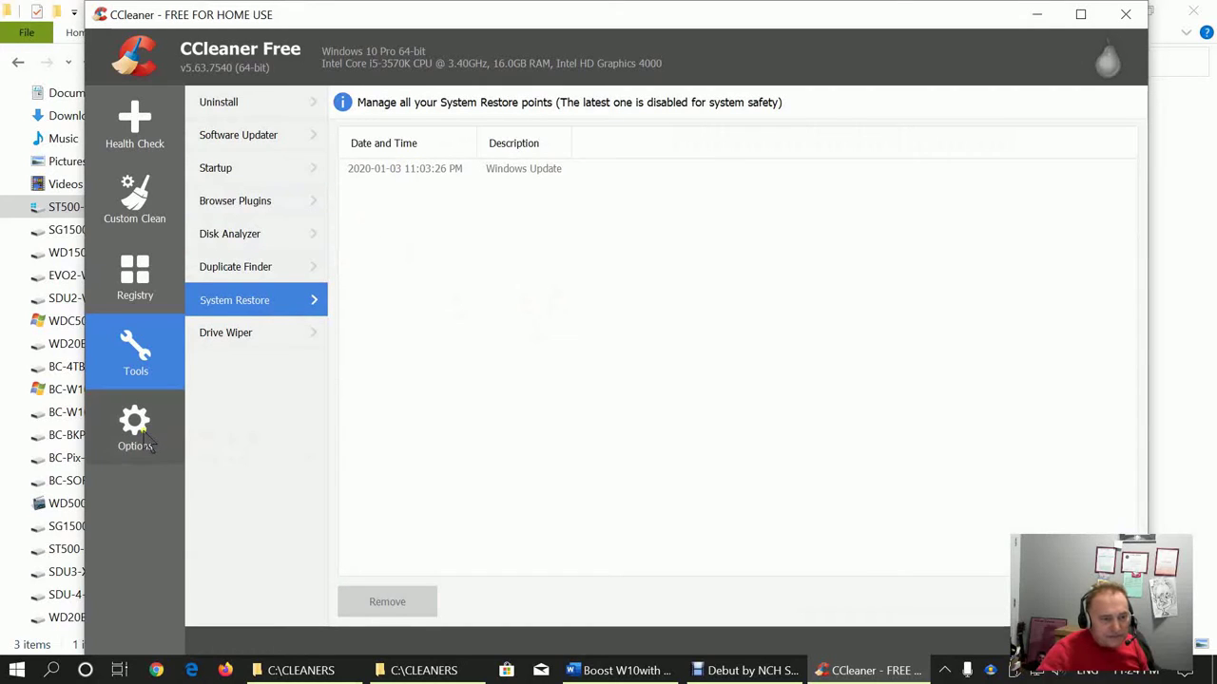
{"action": "left_click", "coordinate": [150, 215]}
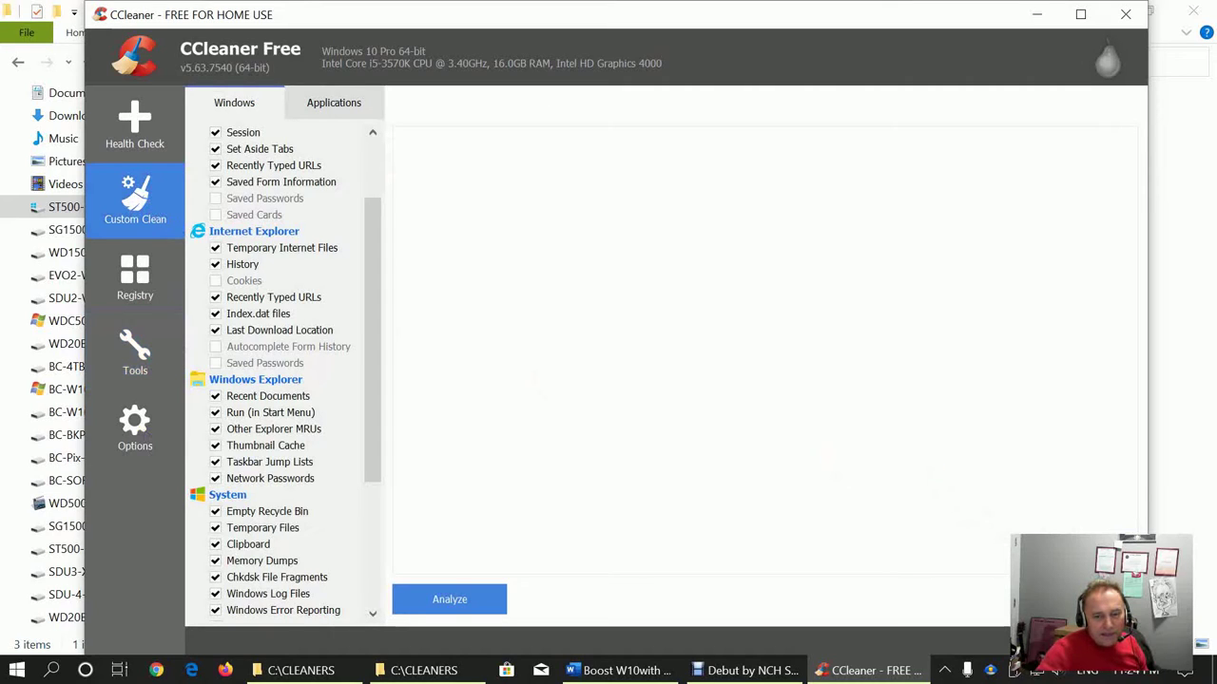
Clean 3.08 MB of junk with CCleaner, fix the unused .pcb extension registry entry, then close CCleaner
{"action": "left_click", "coordinate": [449, 599]}
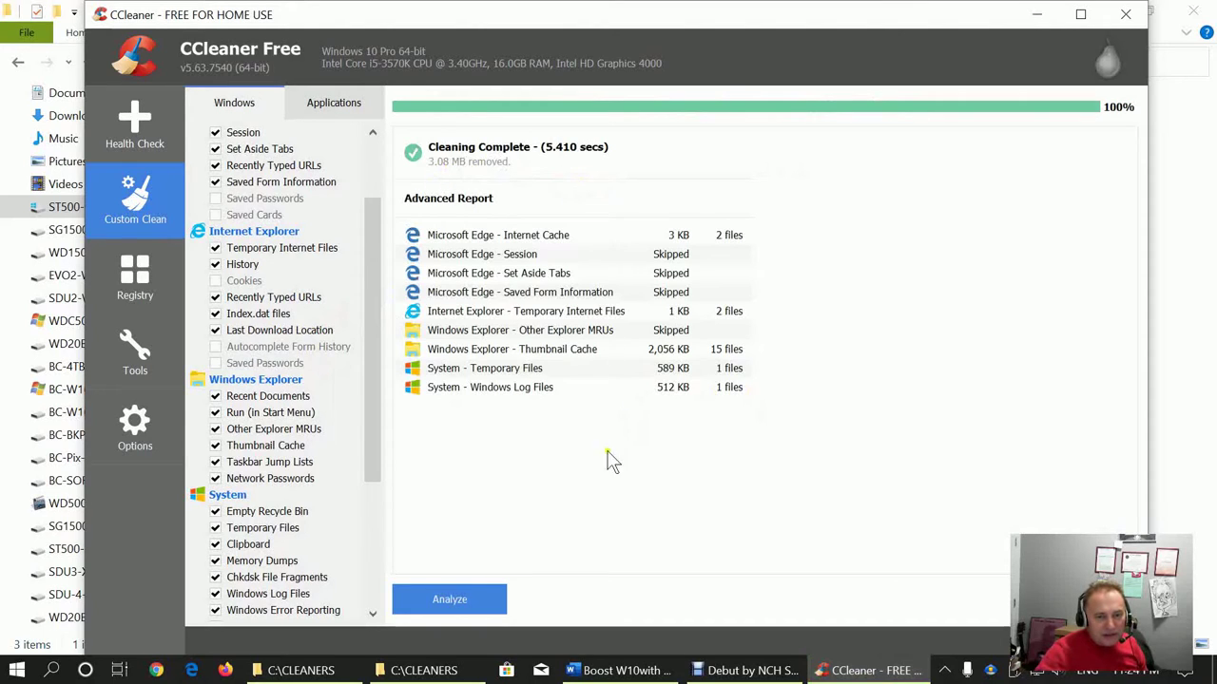
{"action": "left_click", "coordinate": [121, 284]}
{"action": "left_click", "coordinate": [449, 598]}
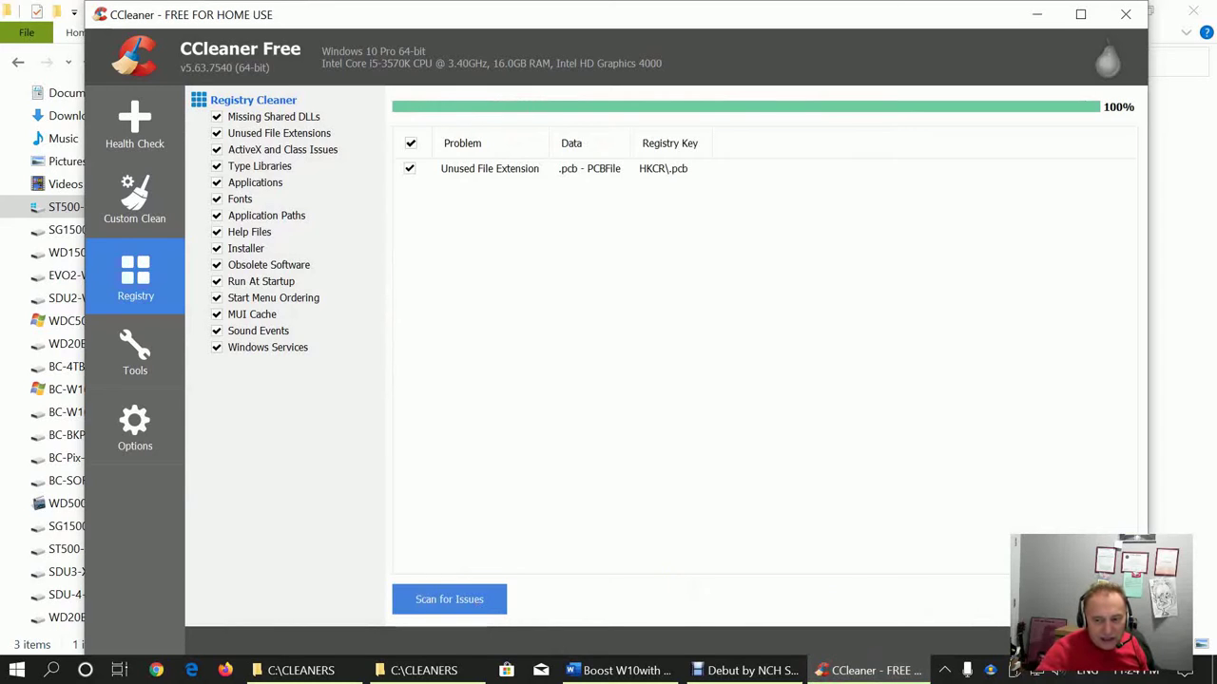
{"action": "left_click", "coordinate": [956, 593]}
{"action": "left_click", "coordinate": [568, 439]}
{"action": "left_click", "coordinate": [793, 437]}
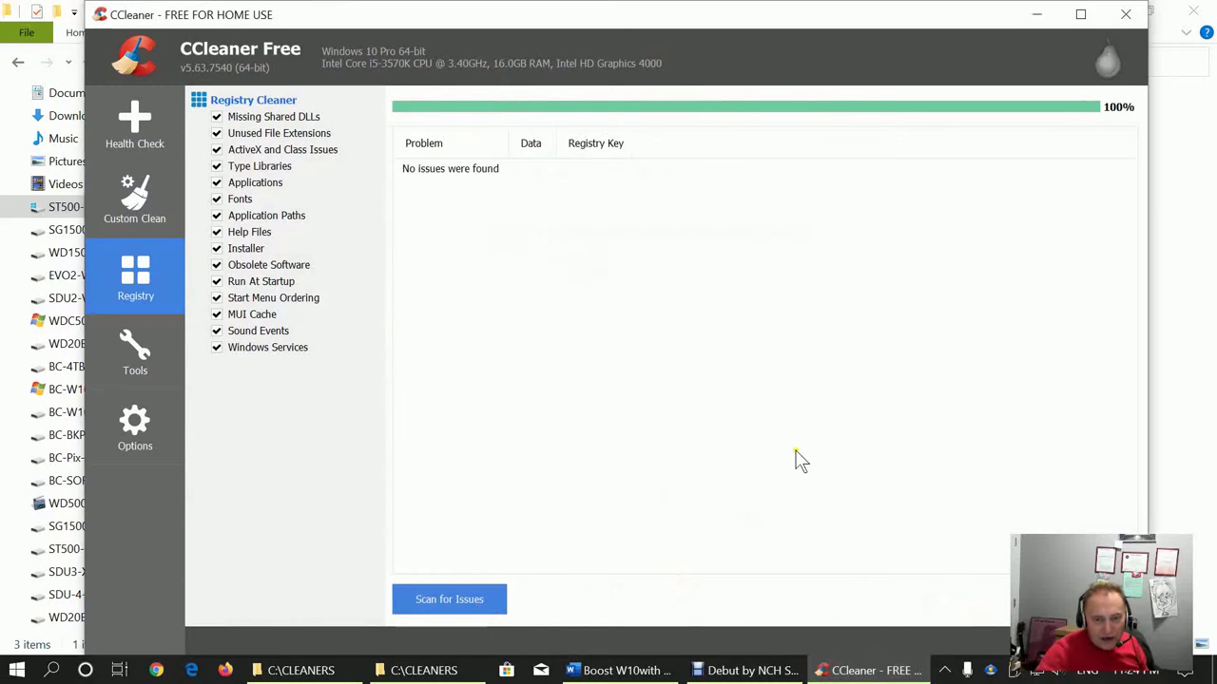
{"action": "left_click", "coordinate": [1125, 15]}
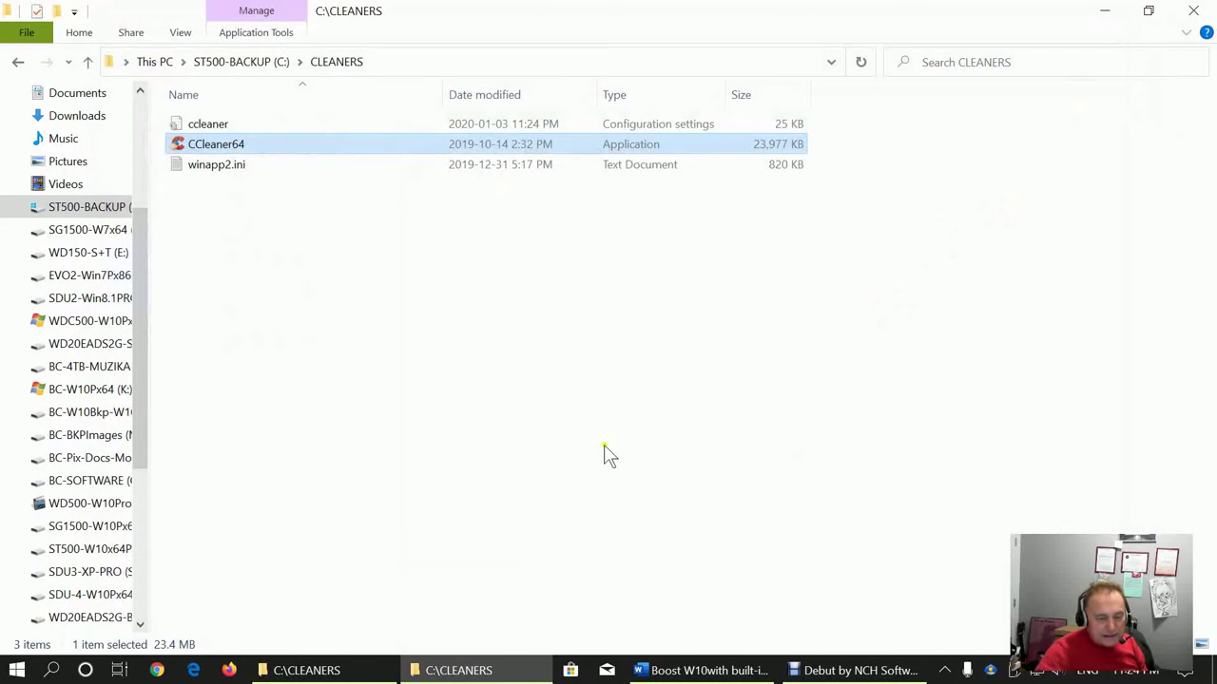
Close the CLEANERS folder and show the CPU graph on Task Manager's Performance page
{"action": "left_click", "coordinate": [1193, 11]}
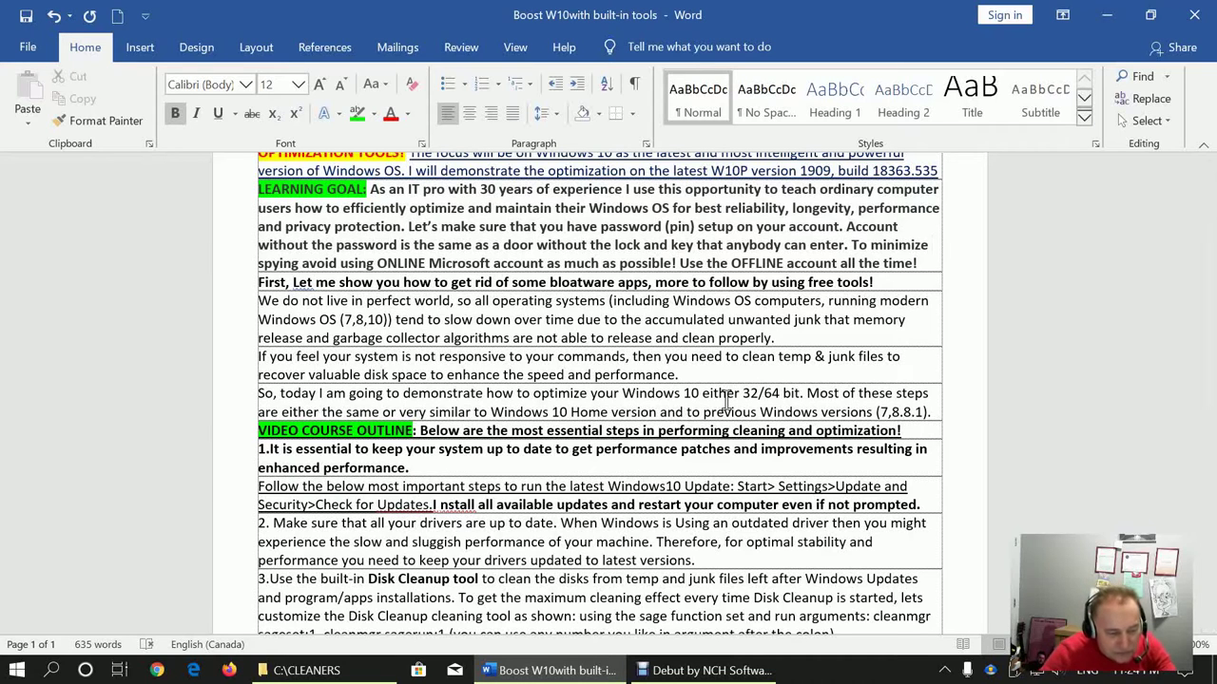
{"action": "key", "text": "ctrl+shift+Escape"}
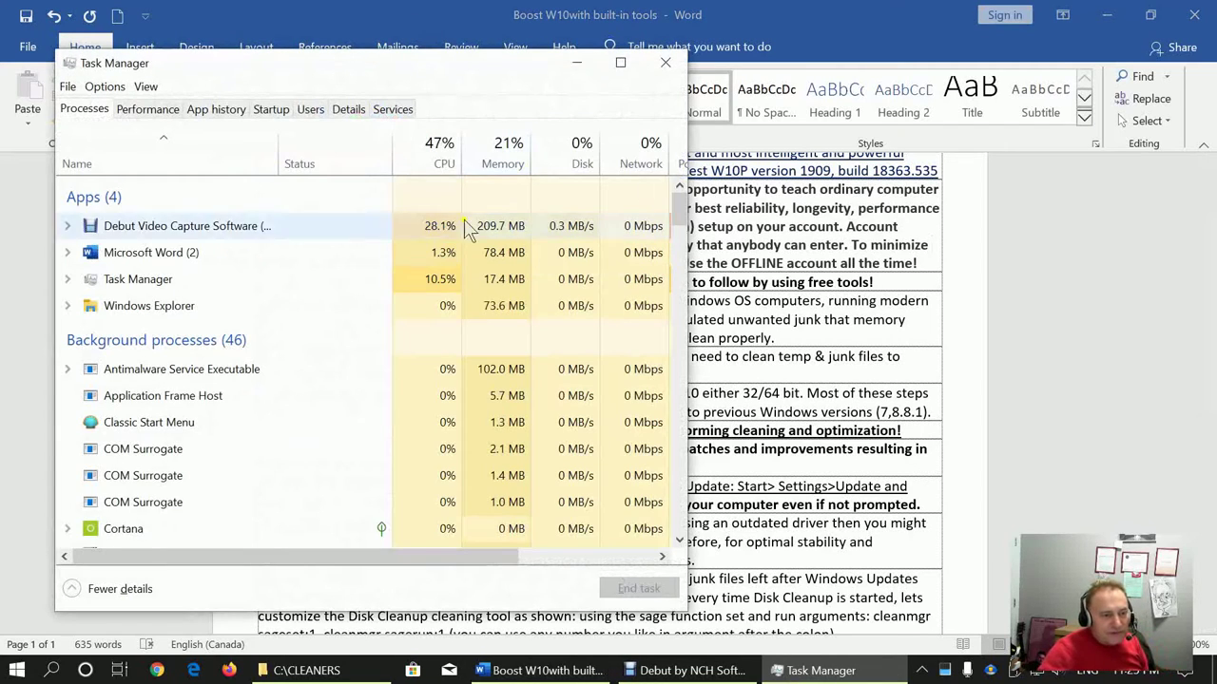
{"action": "left_click", "coordinate": [142, 108]}
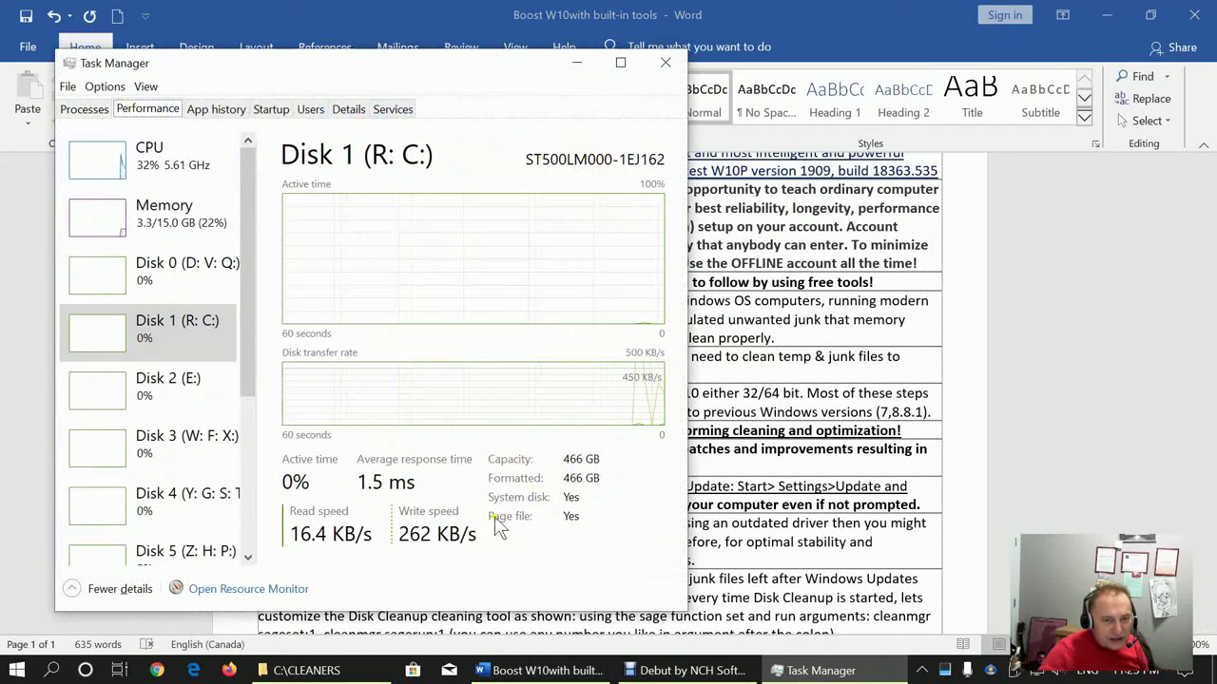
{"action": "left_click", "coordinate": [171, 160]}
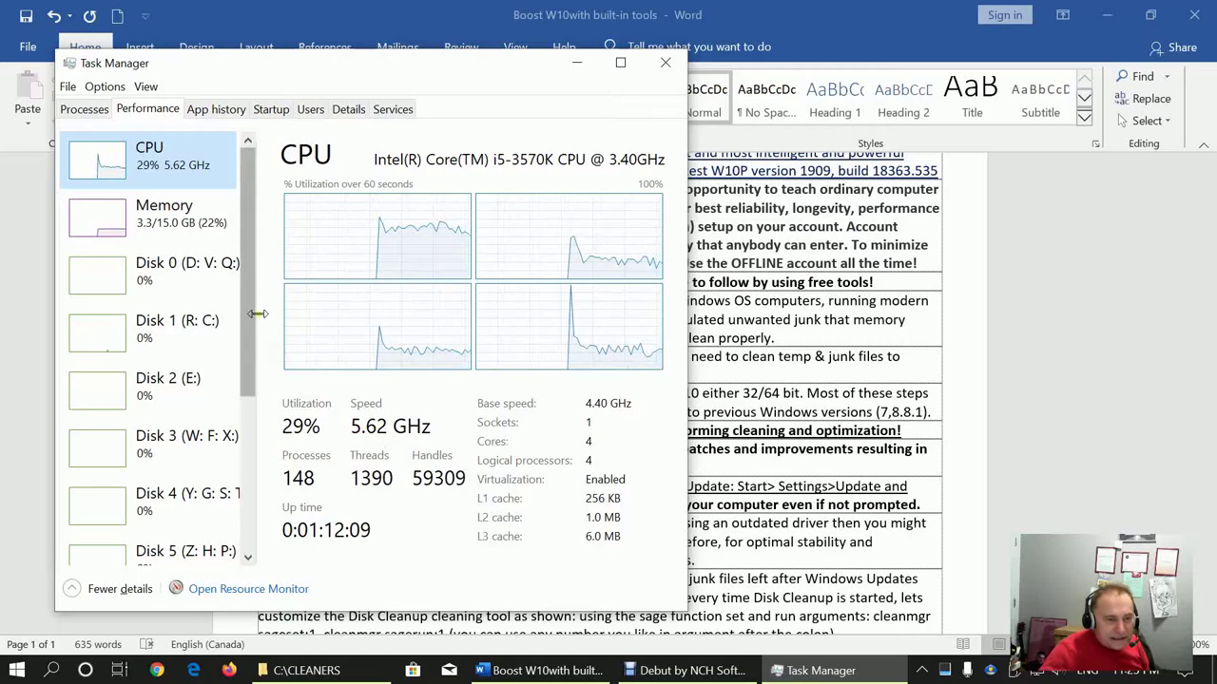
{"action": "left_click_drag", "start_coordinate": [249, 287], "coordinate": [246, 367]}
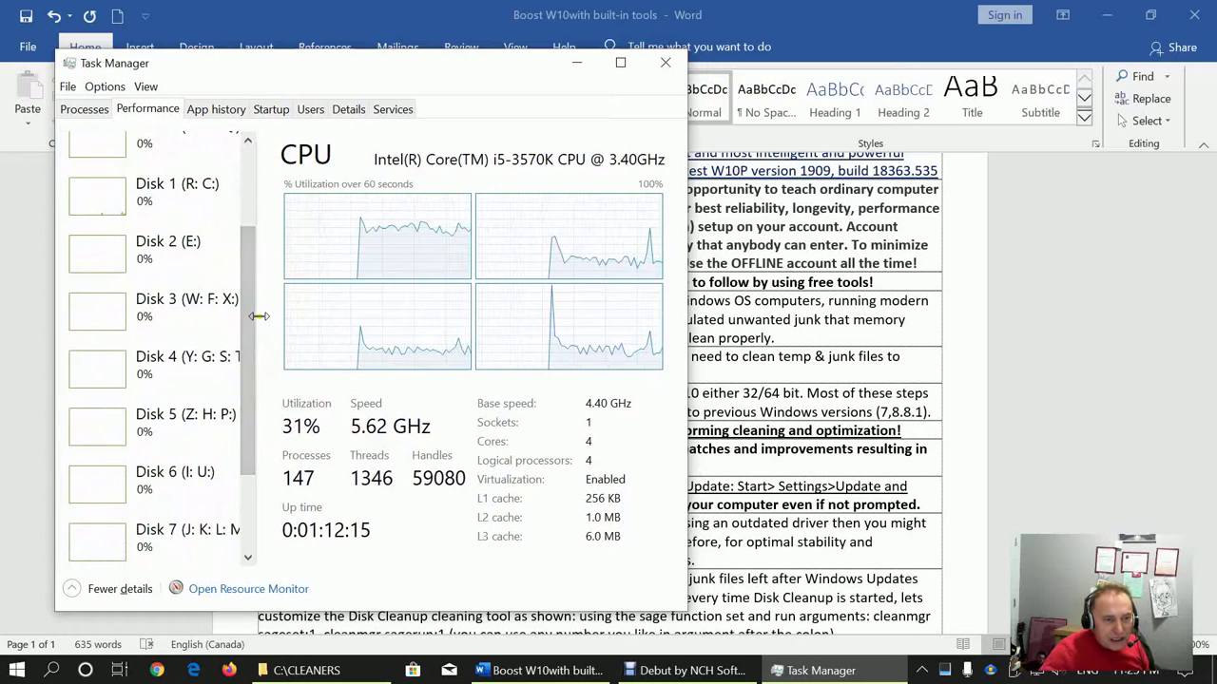
{"action": "left_click_drag", "start_coordinate": [251, 323], "coordinate": [249, 242]}
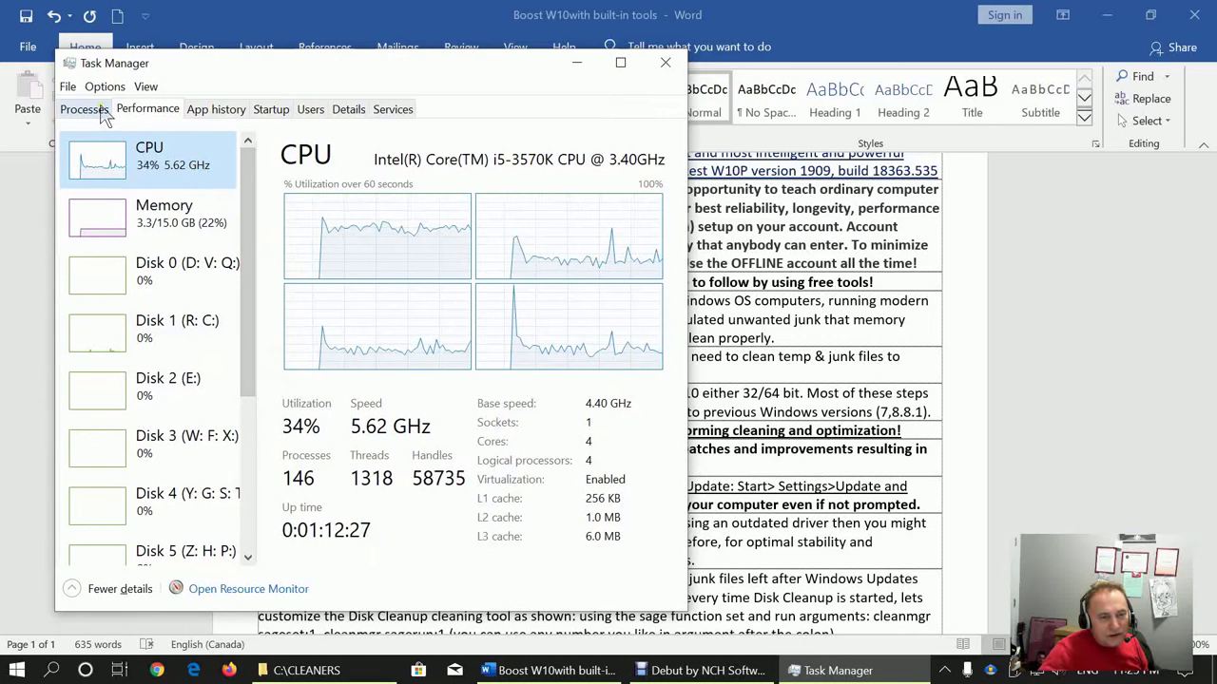
Show memory details (16.0 GB DDR3, 3.2 GB in use) and scroll to the disks and Ethernet
{"action": "left_click", "coordinate": [126, 227]}
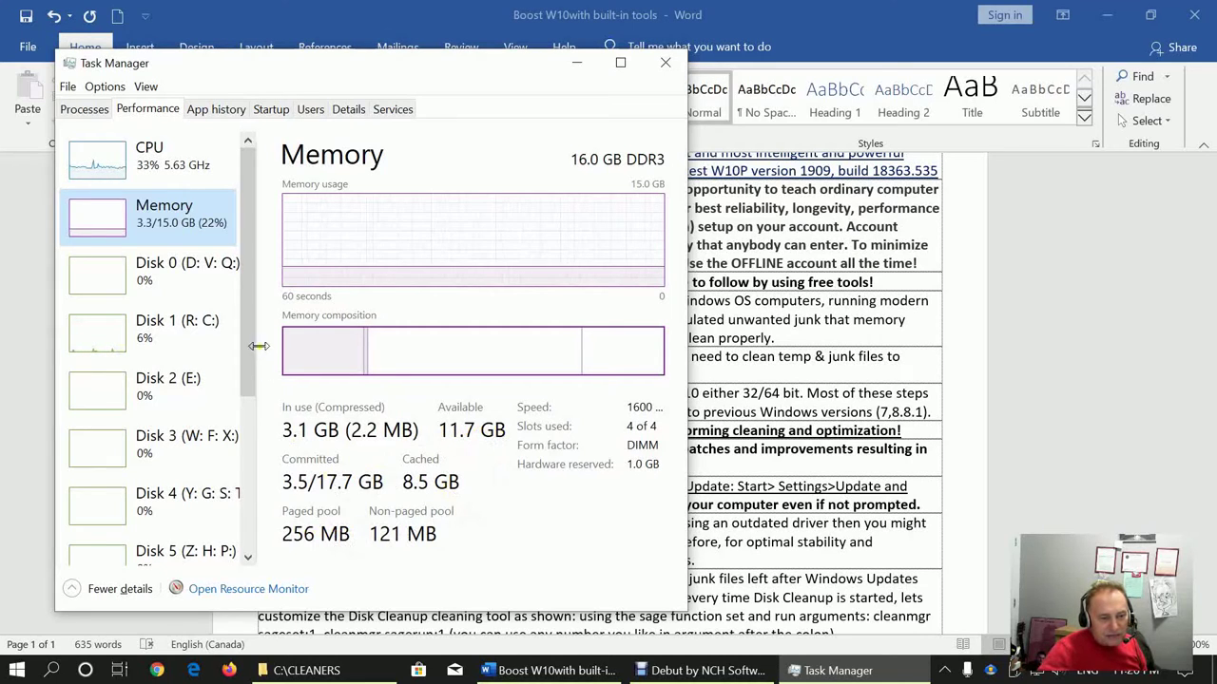
{"action": "scroll", "coordinate": [252, 353], "scroll_direction": "down", "scroll_amount": 5}
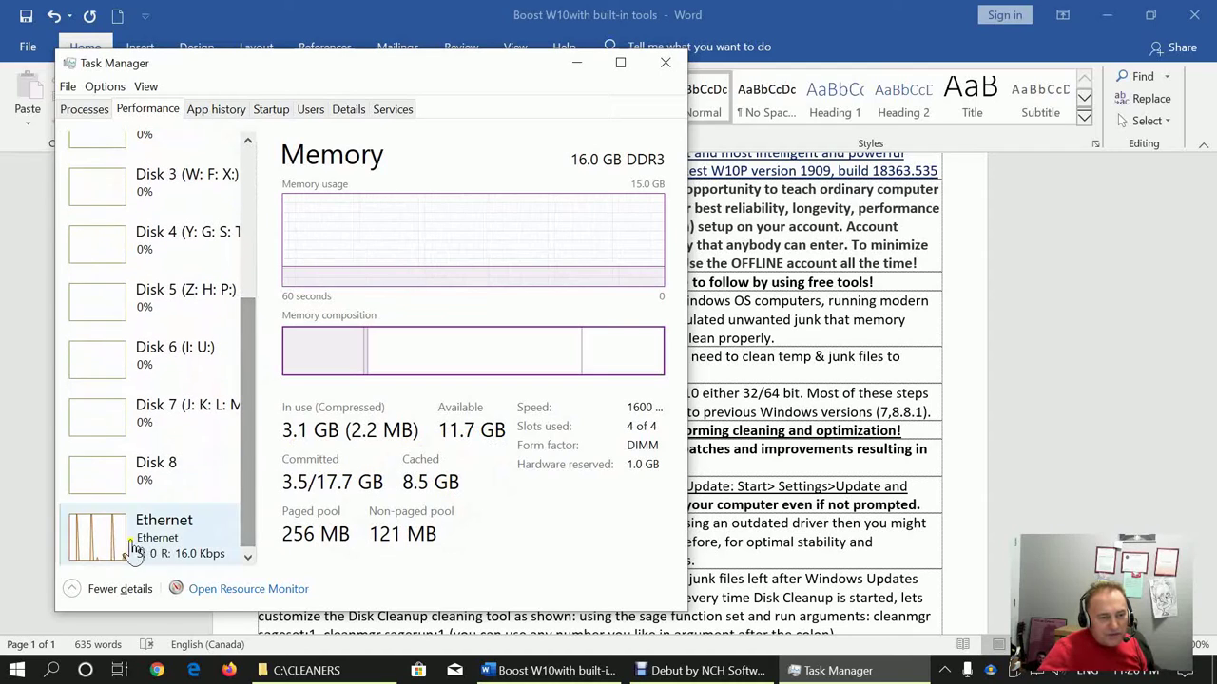
{"action": "left_click_drag", "start_coordinate": [248, 467], "coordinate": [252, 262]}
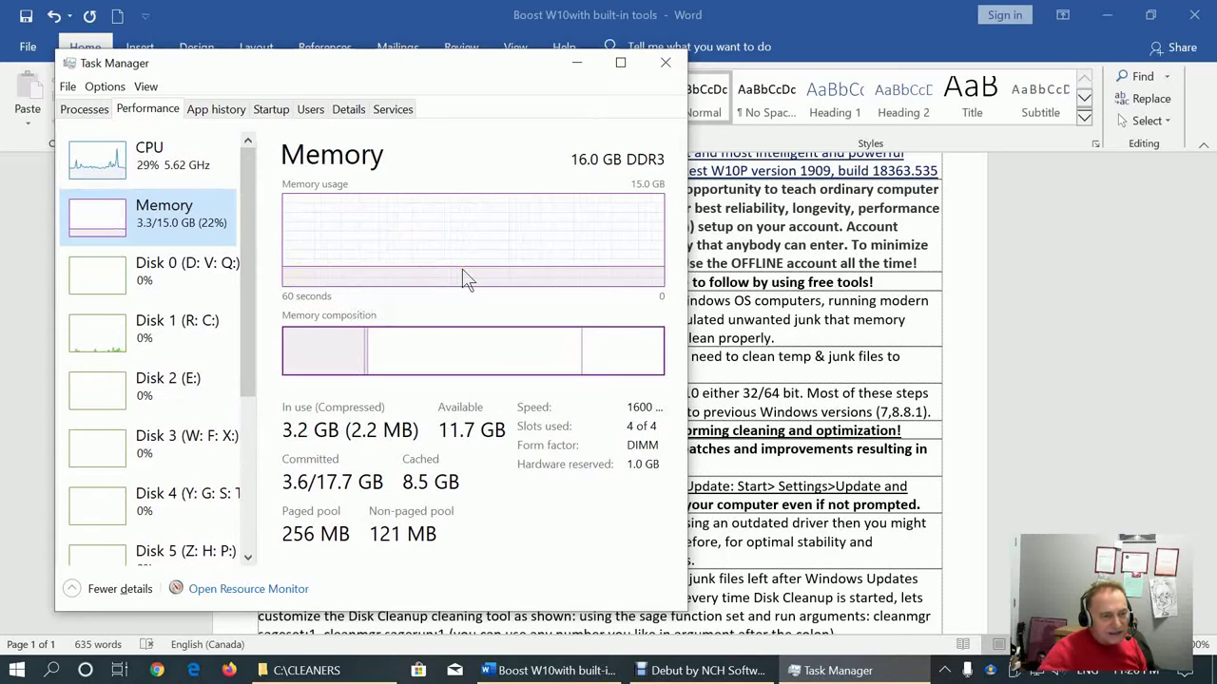
Close Task Manager and run Check for updates in maximized Settings under Update & Security
{"action": "left_click", "coordinate": [665, 62]}
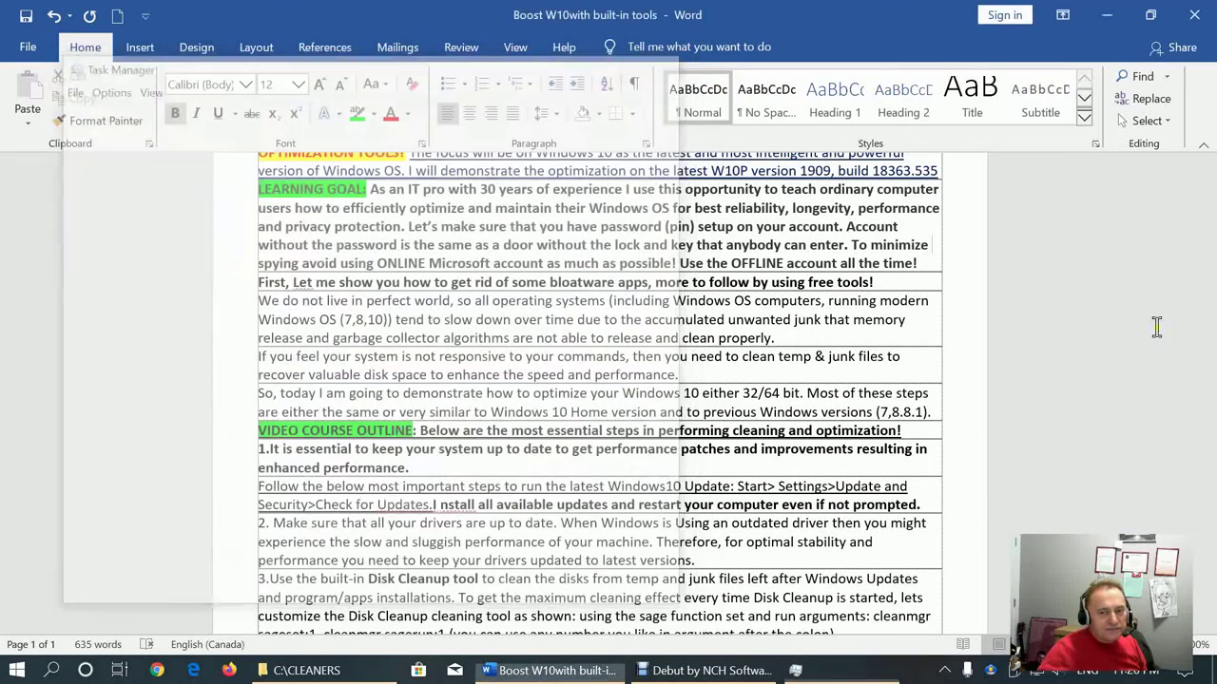
{"action": "scroll", "coordinate": [1127, 382], "scroll_direction": "down", "scroll_amount": 1}
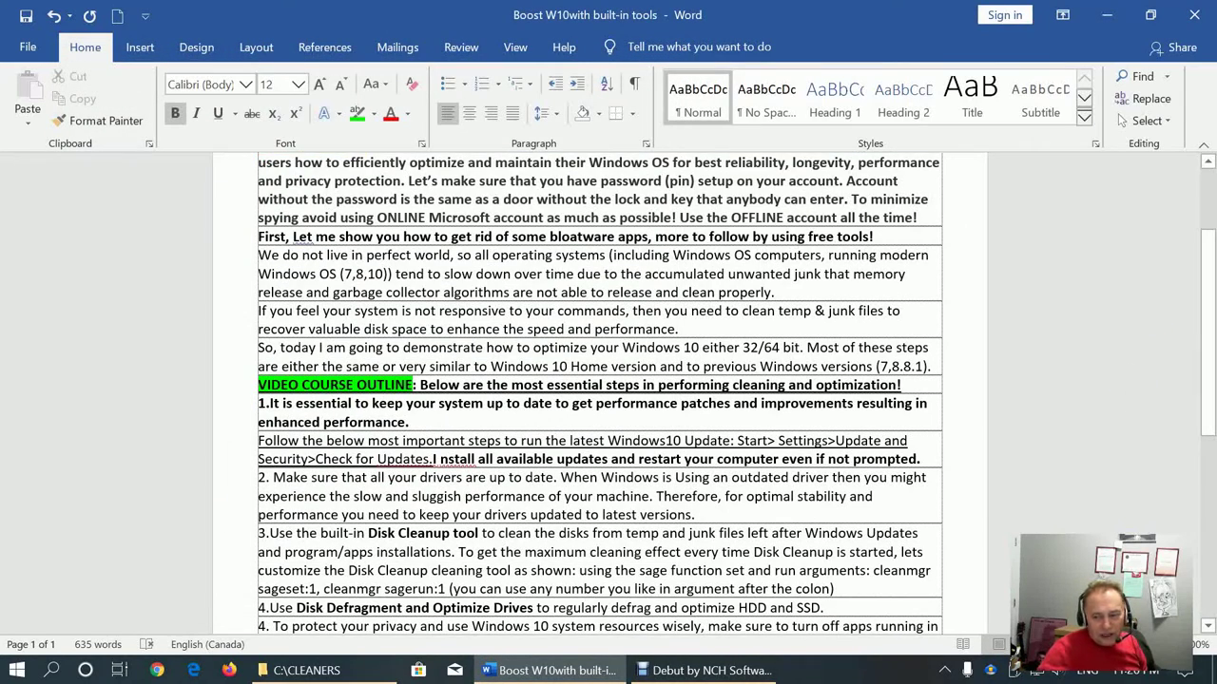
{"action": "left_click", "coordinate": [1200, 670]}
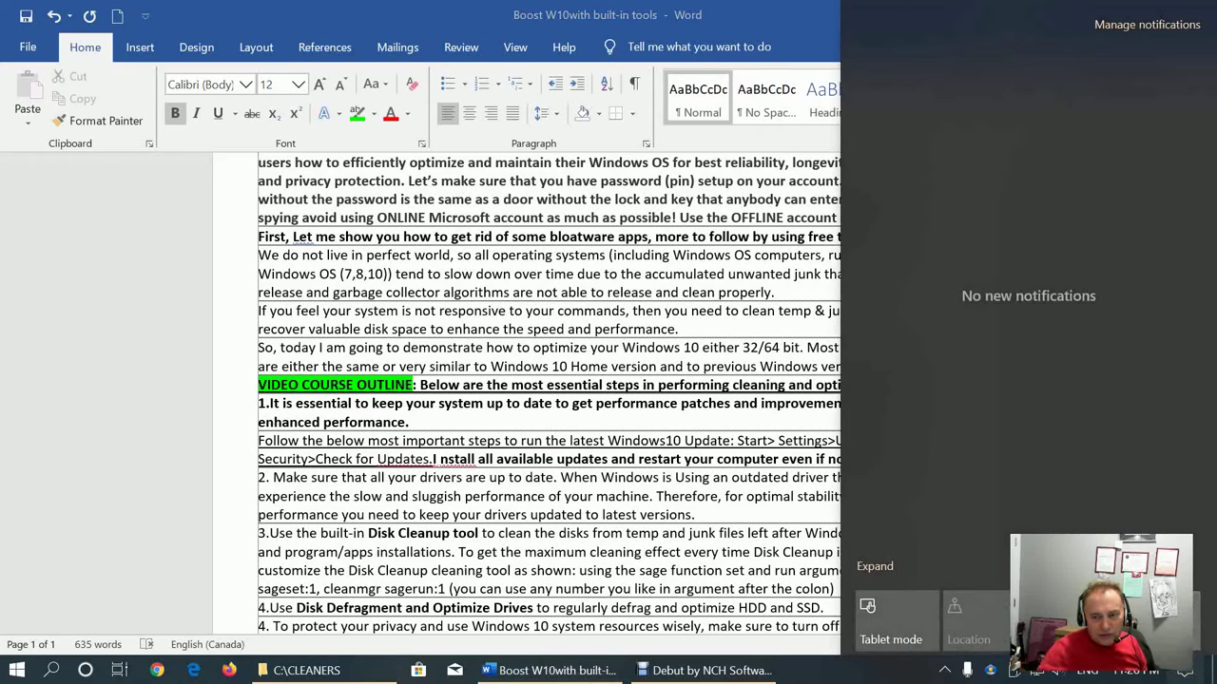
{"action": "left_click", "coordinate": [971, 643]}
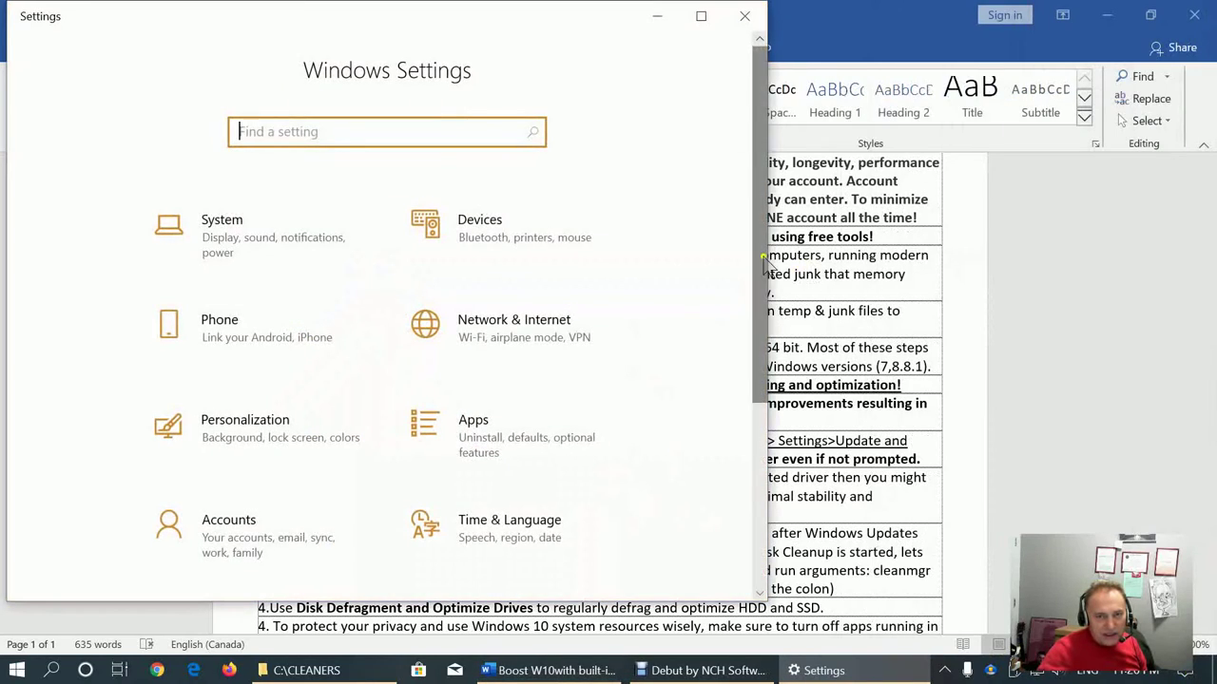
{"action": "left_click", "coordinate": [708, 19]}
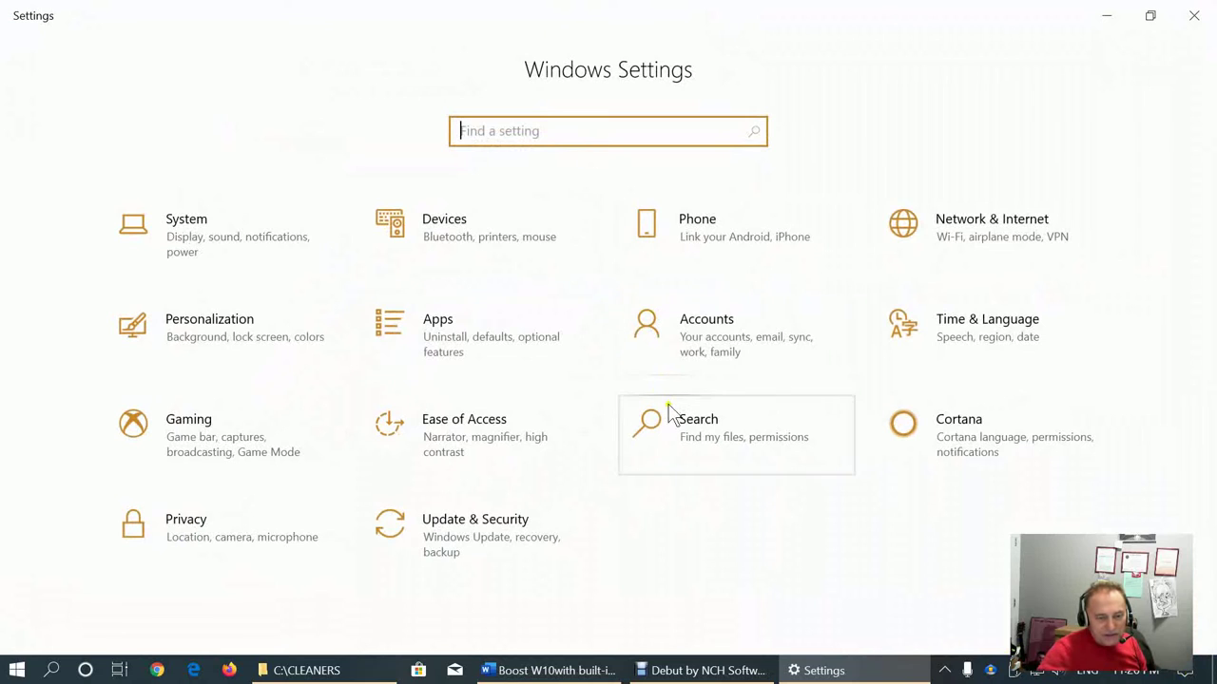
{"action": "left_click", "coordinate": [467, 543]}
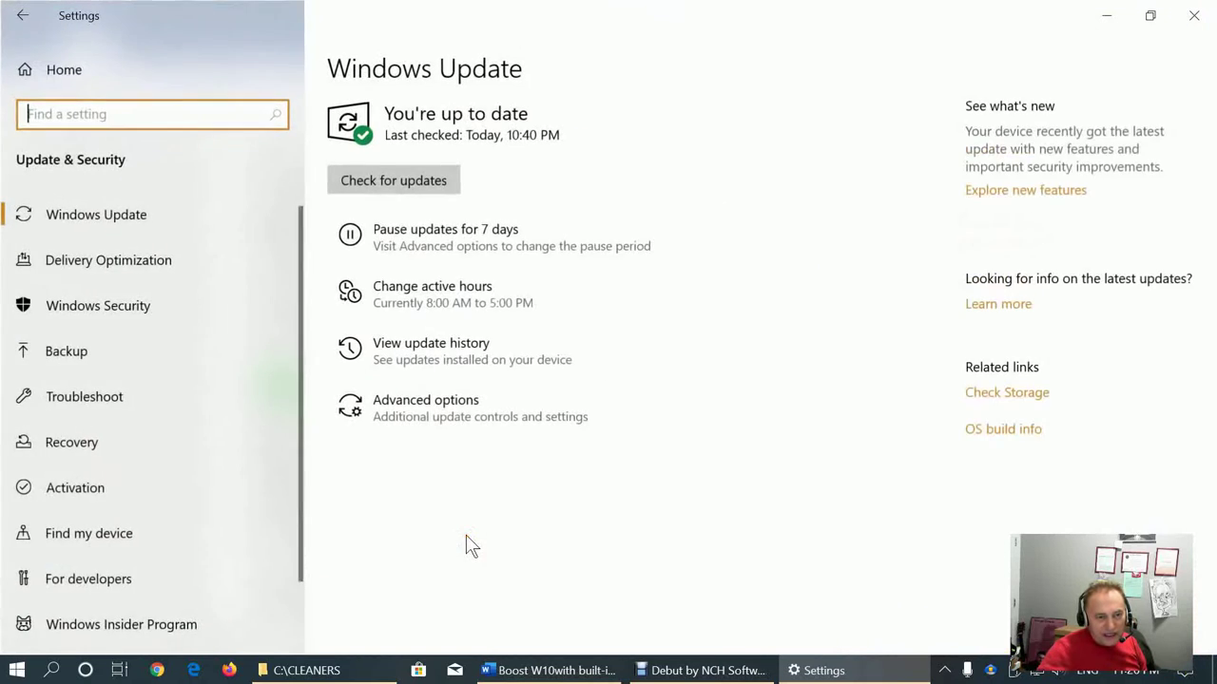
{"action": "left_click", "coordinate": [396, 180]}
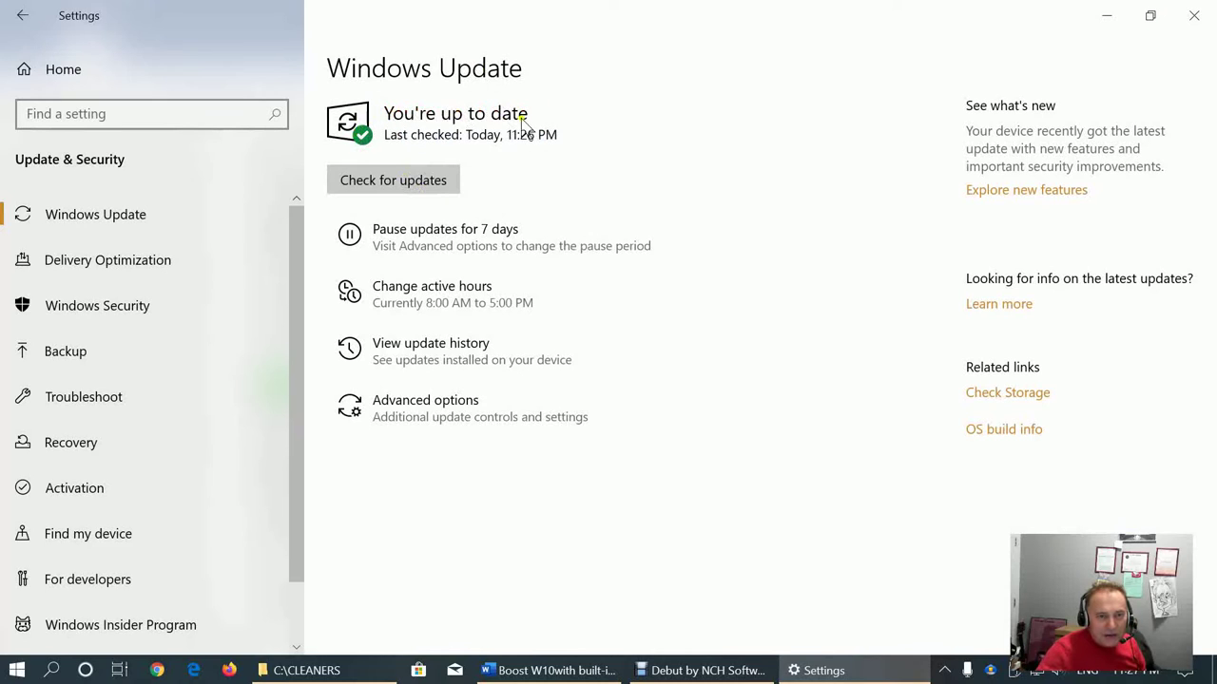
Close Settings and correct the checklist typo 'I nstall' to 'Install' after 'Check for Updates.'
{"action": "left_click", "coordinate": [1195, 16]}
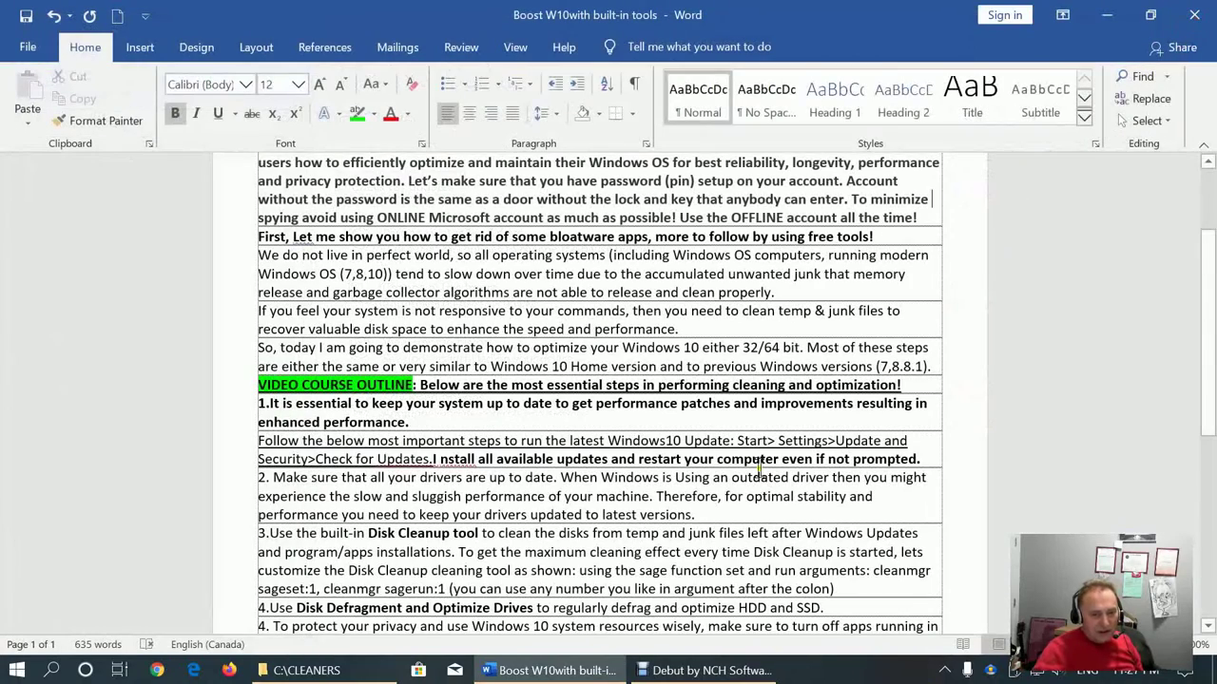
{"action": "scroll", "coordinate": [680, 487], "scroll_direction": "down", "scroll_amount": 1}
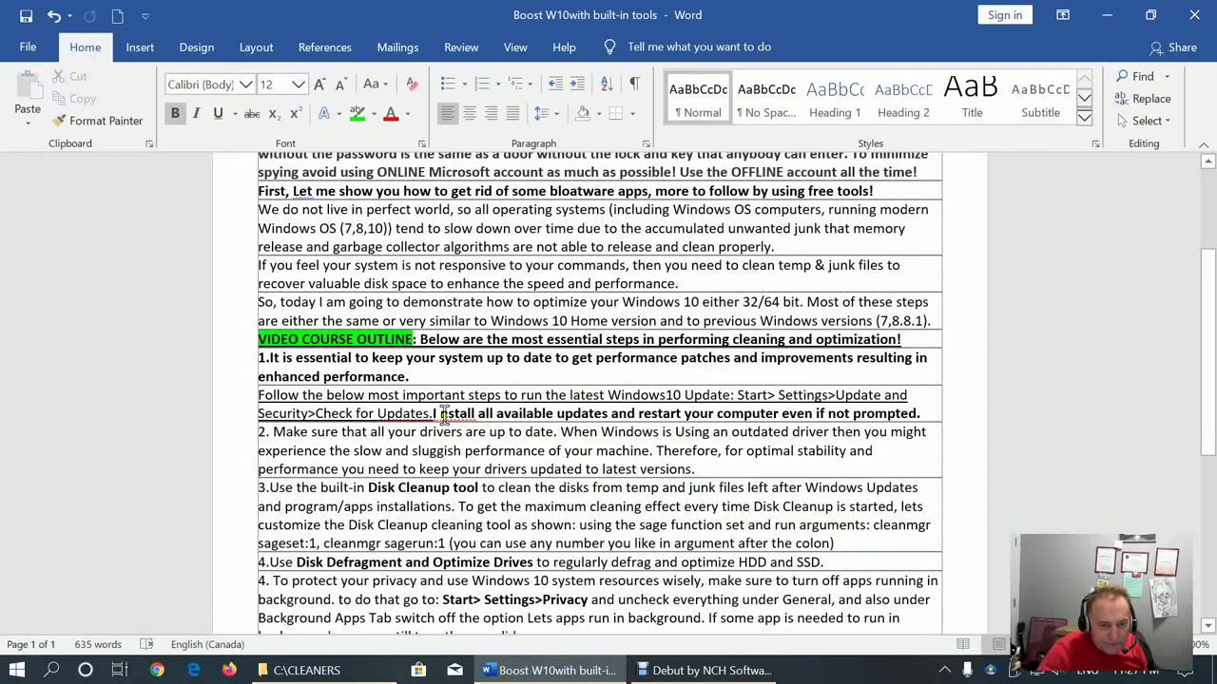
{"action": "left_click_drag", "start_coordinate": [443, 415], "coordinate": [466, 416]}
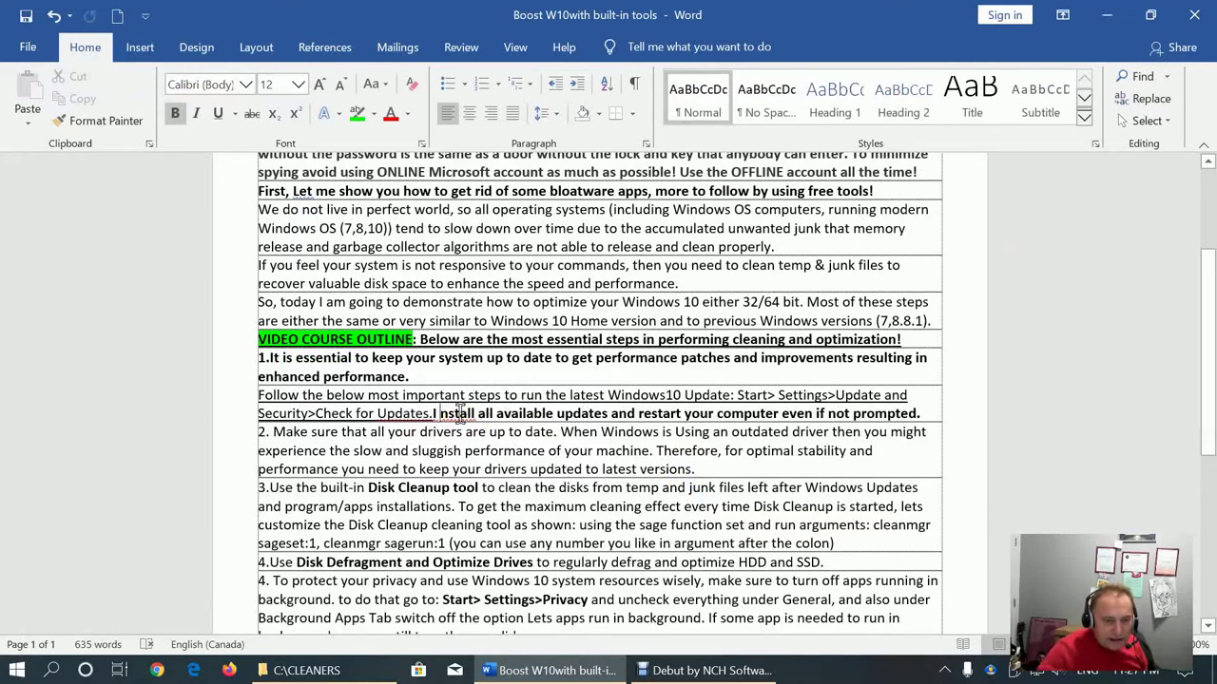
{"action": "key", "text": "Delete"}
{"action": "key", "text": "Left"}
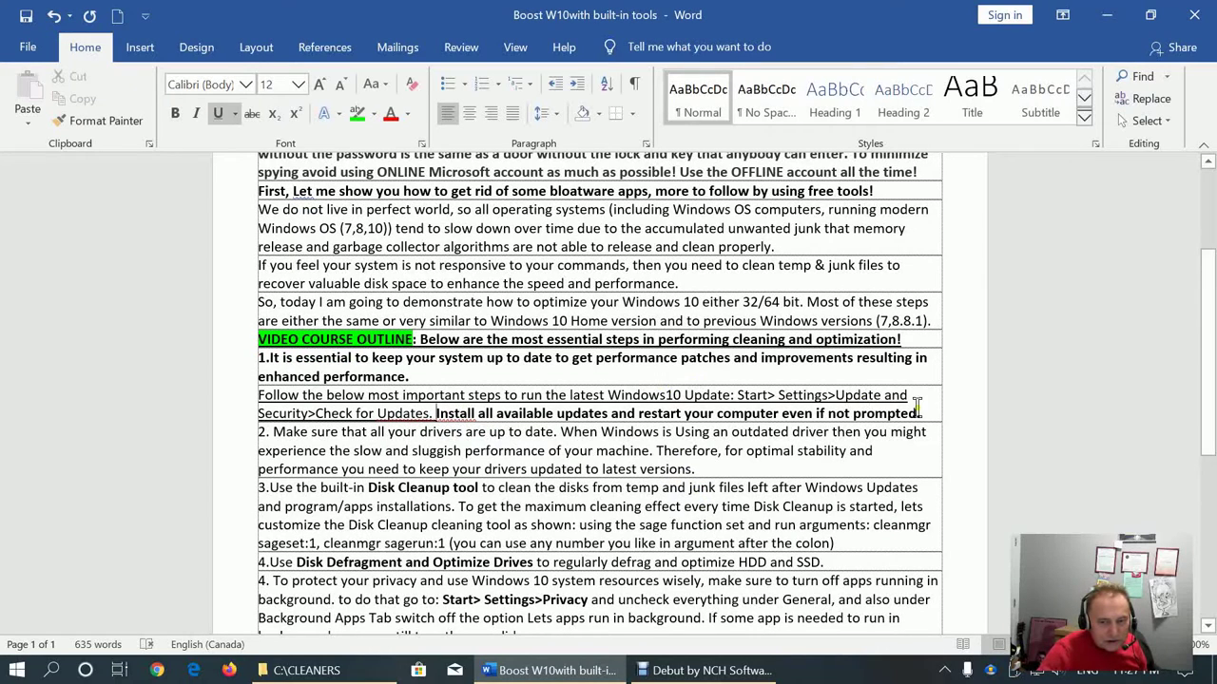
{"action": "scroll", "coordinate": [846, 429], "scroll_direction": "down", "scroll_amount": 1}
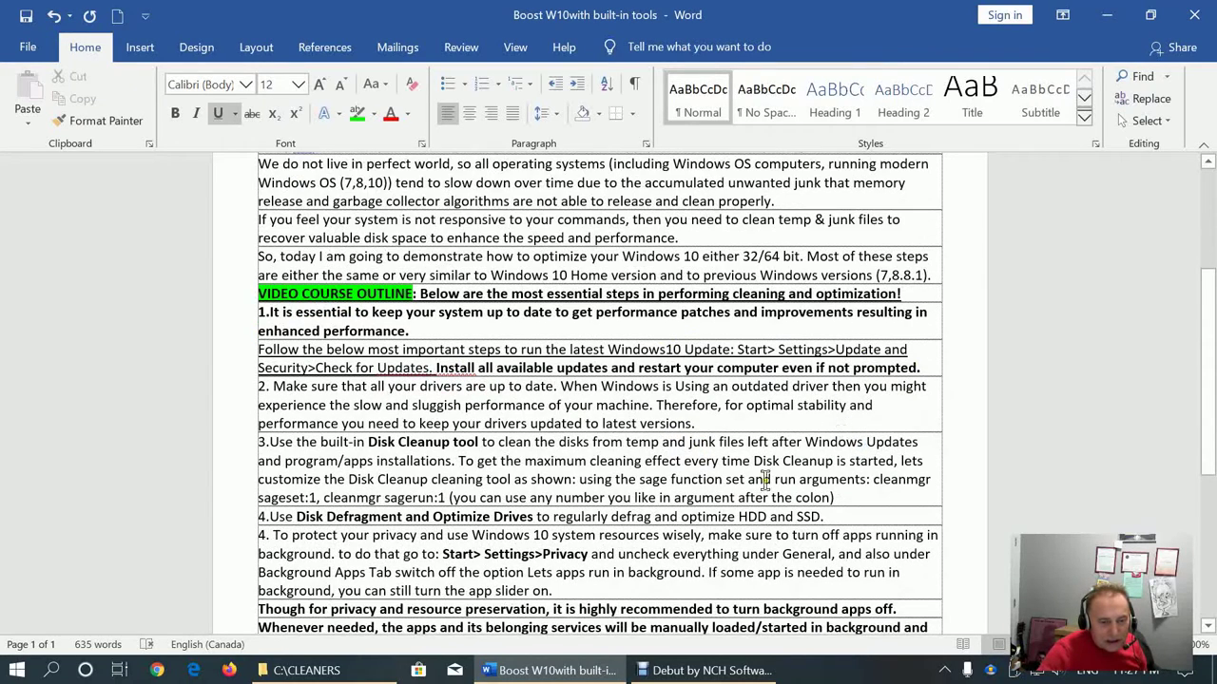
Minimize Word, close the CLEANERS folder, and open This PC's Properties to the System page
{"action": "left_click", "coordinate": [1110, 19]}
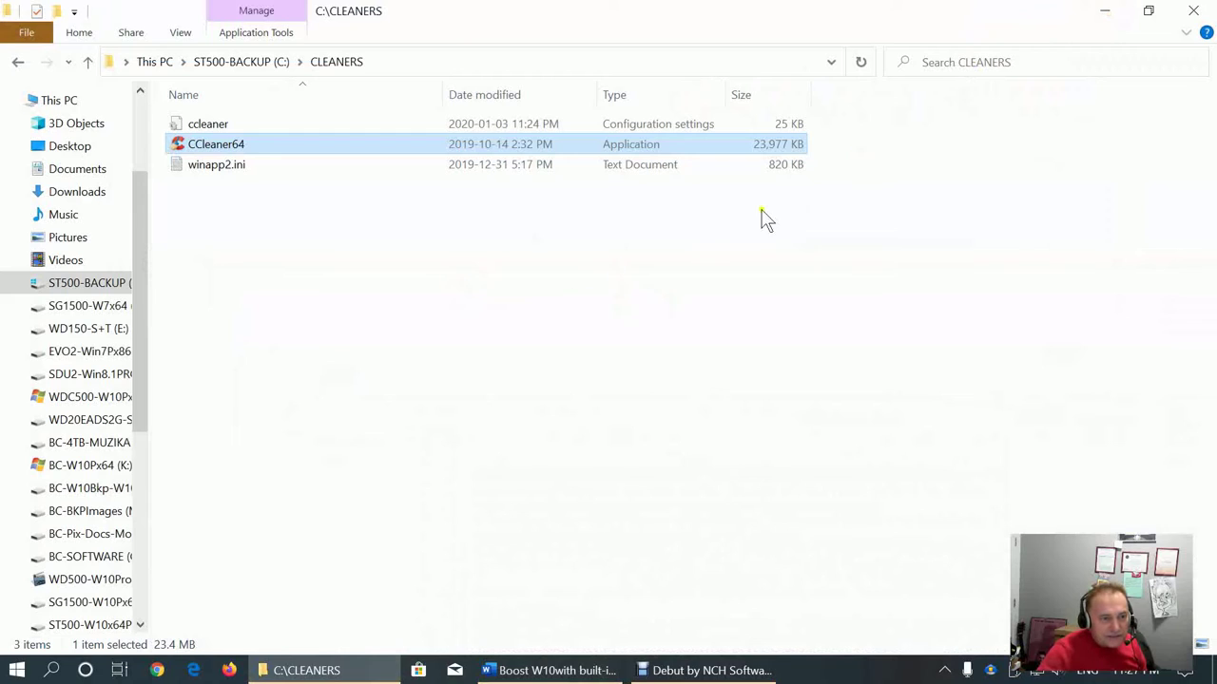
{"action": "left_click", "coordinate": [1193, 11]}
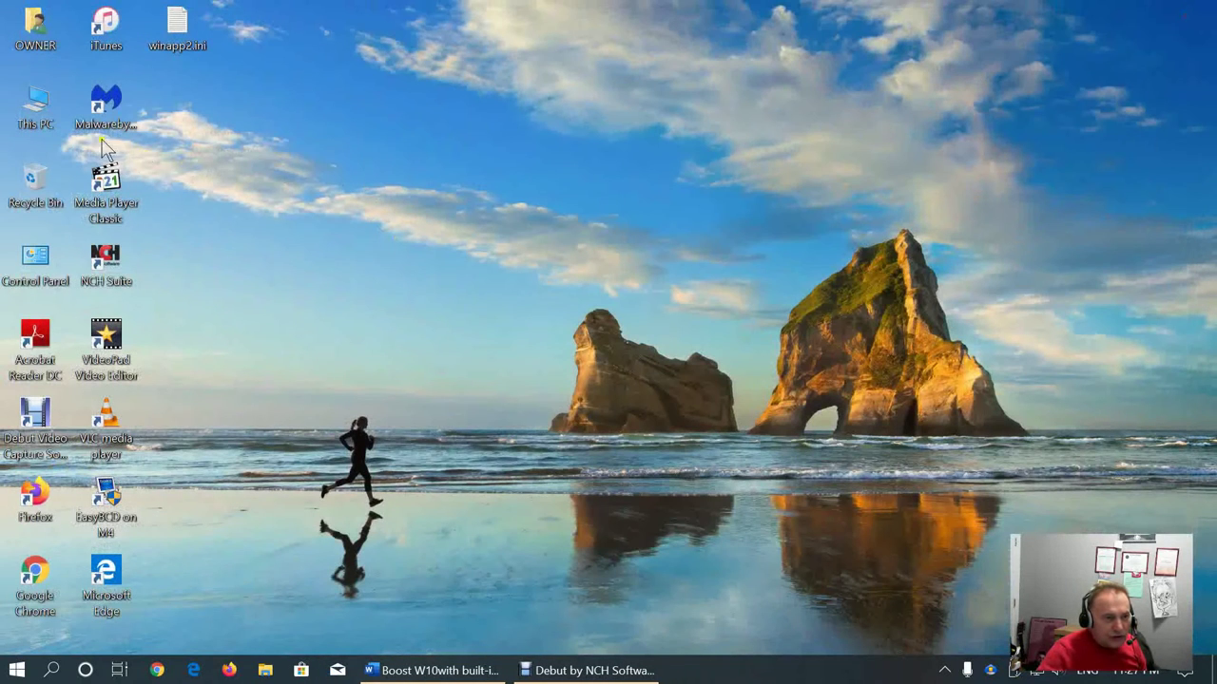
{"action": "right_click", "coordinate": [35, 106]}
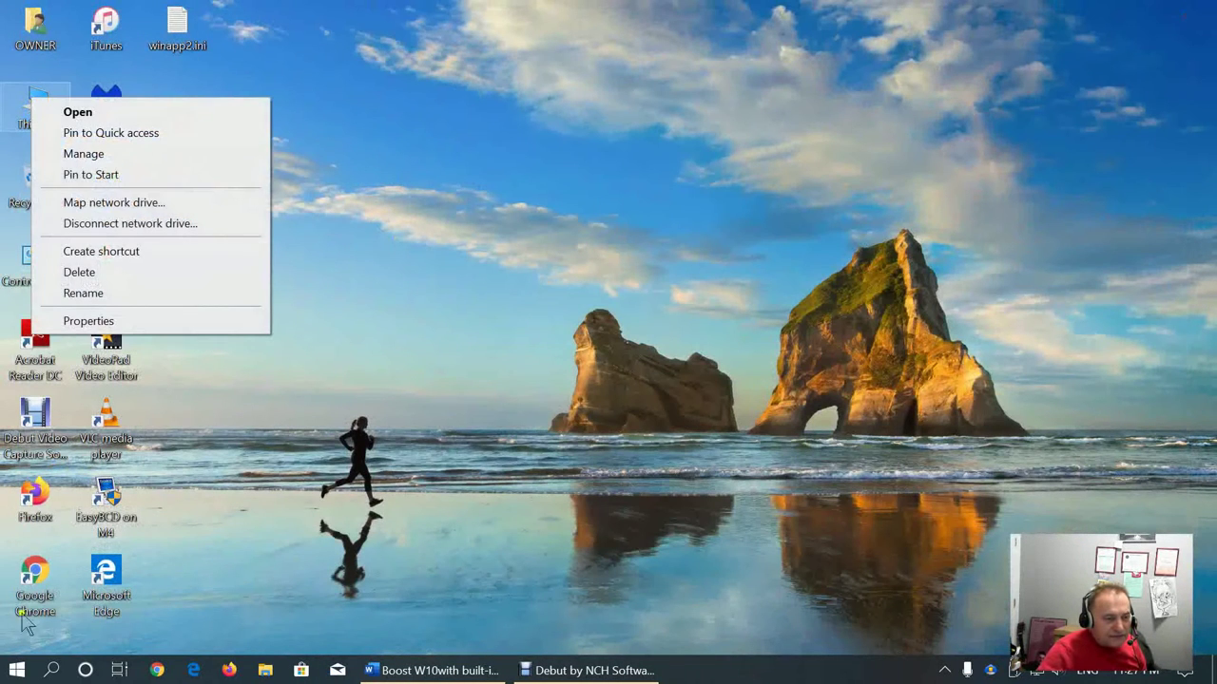
{"action": "left_click", "coordinate": [290, 445]}
{"action": "left_click", "coordinate": [17, 670]}
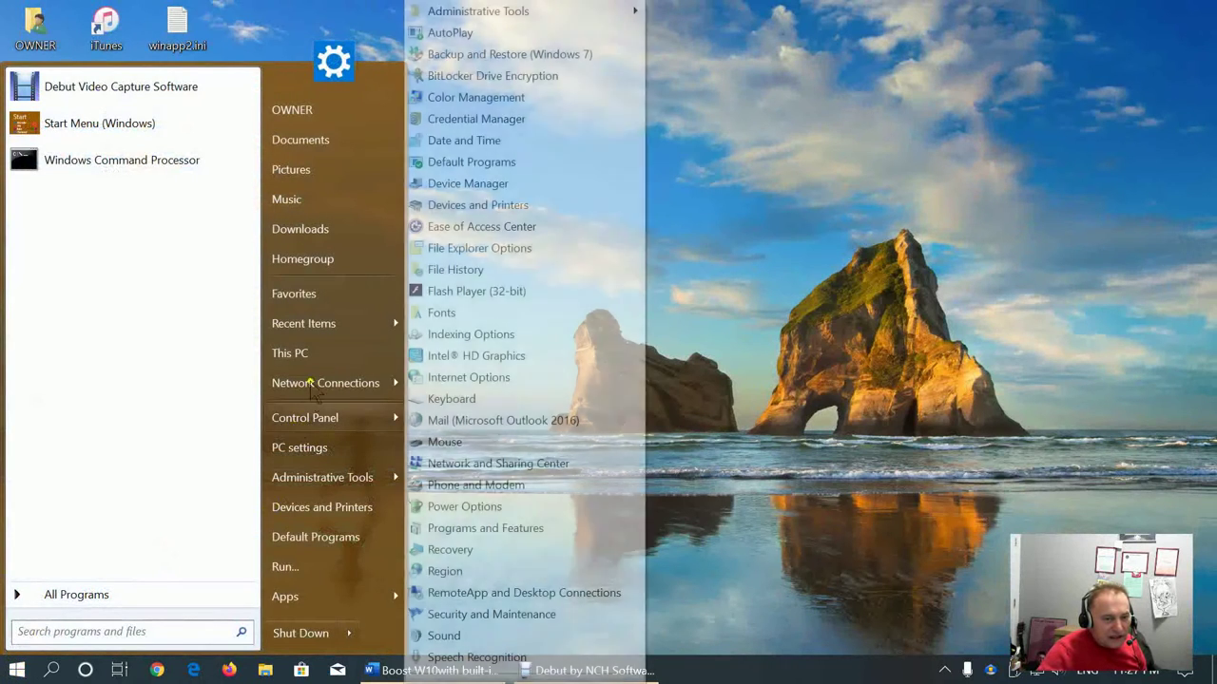
{"action": "right_click", "coordinate": [311, 349]}
{"action": "left_click", "coordinate": [362, 509]}
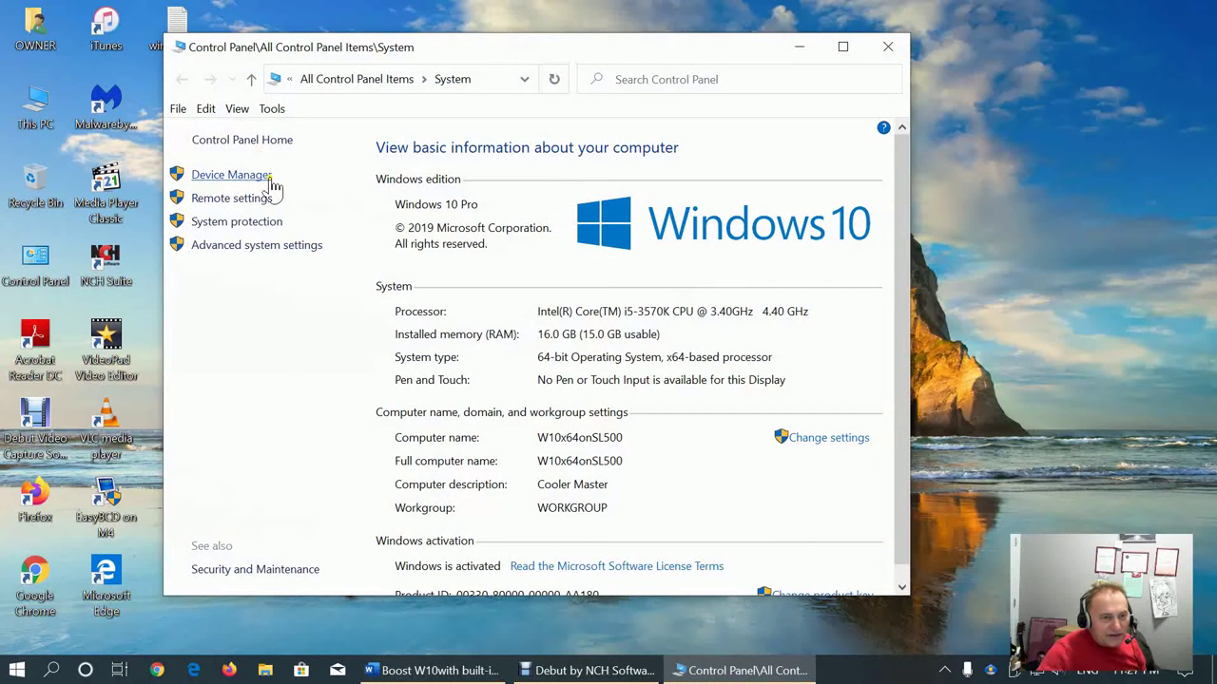
Open Device Manager and scan the computer for hardware changes
{"action": "left_click", "coordinate": [271, 181]}
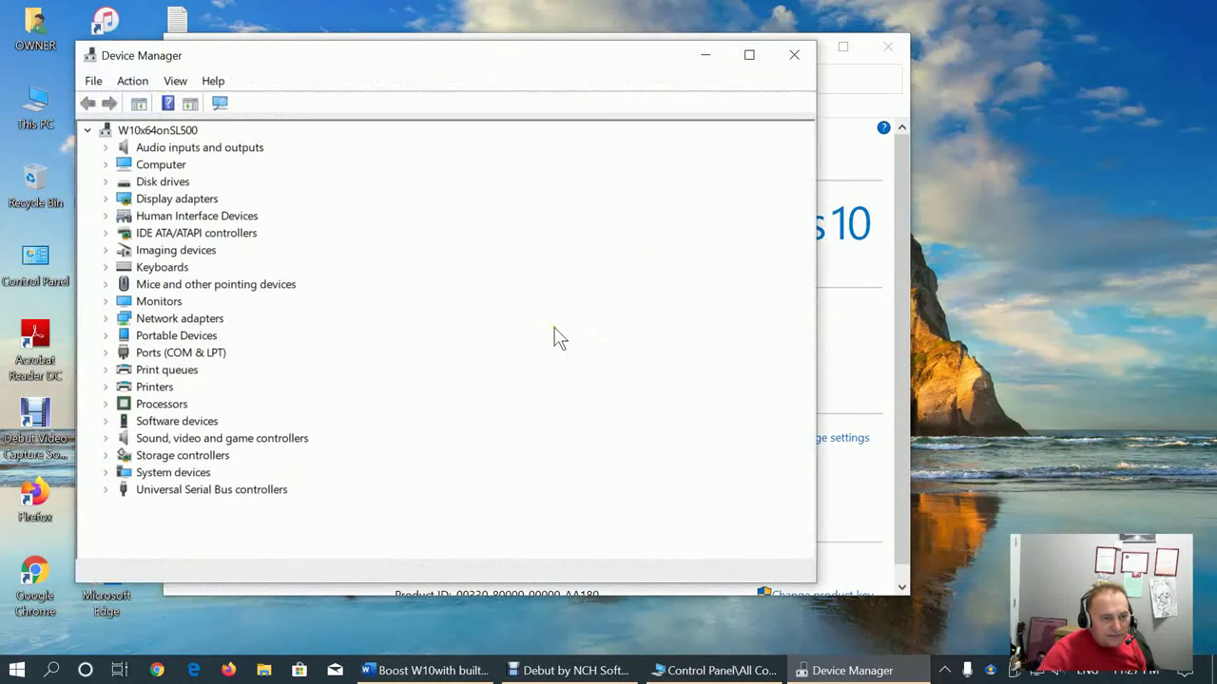
{"action": "right_click", "coordinate": [142, 134]}
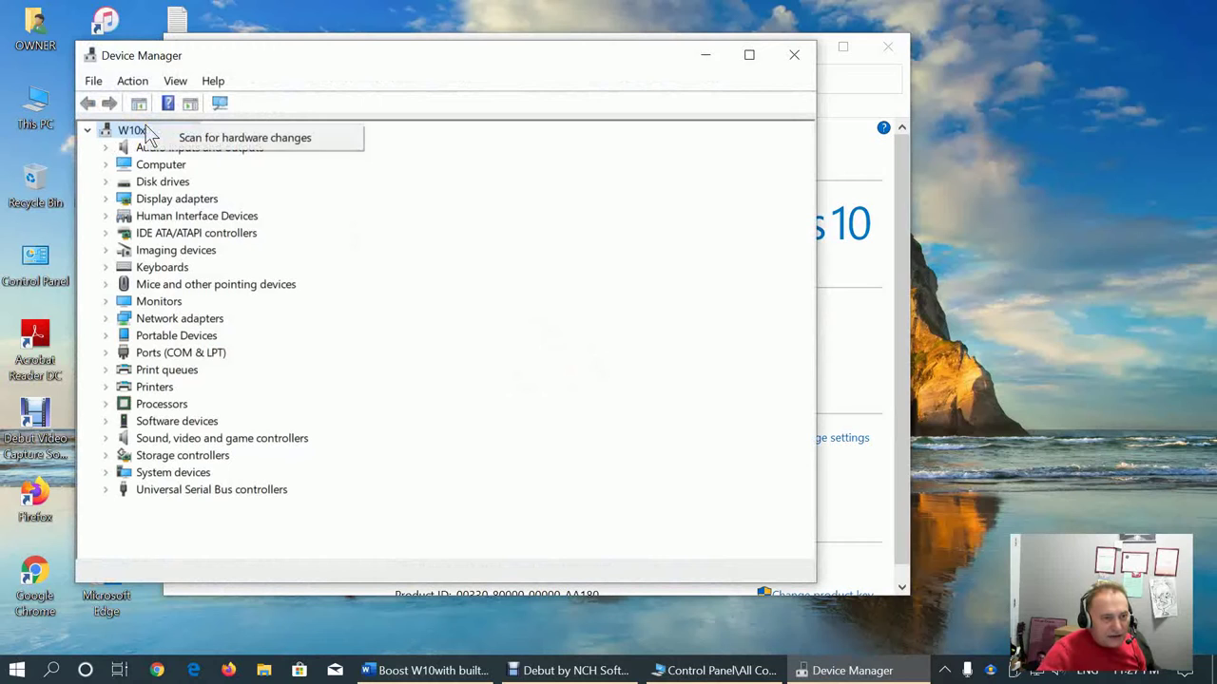
{"action": "left_click", "coordinate": [238, 138]}
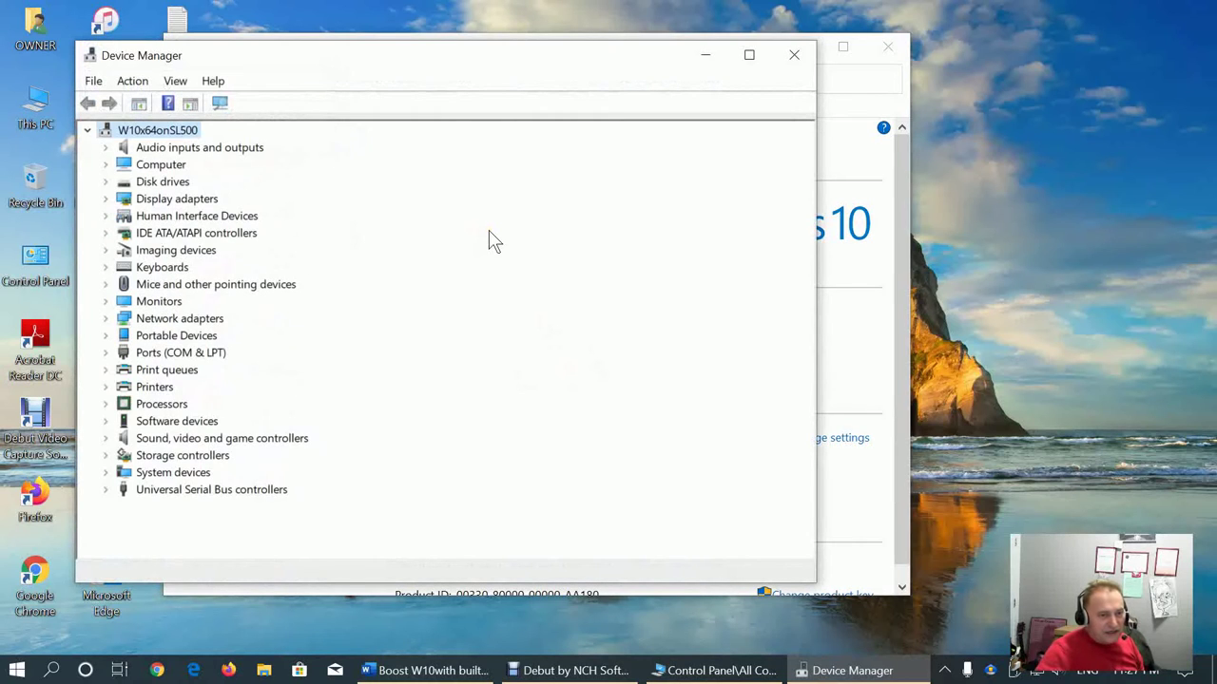
Expand the Universal Serial Bus controllers and System devices categories
{"action": "left_click", "coordinate": [107, 490]}
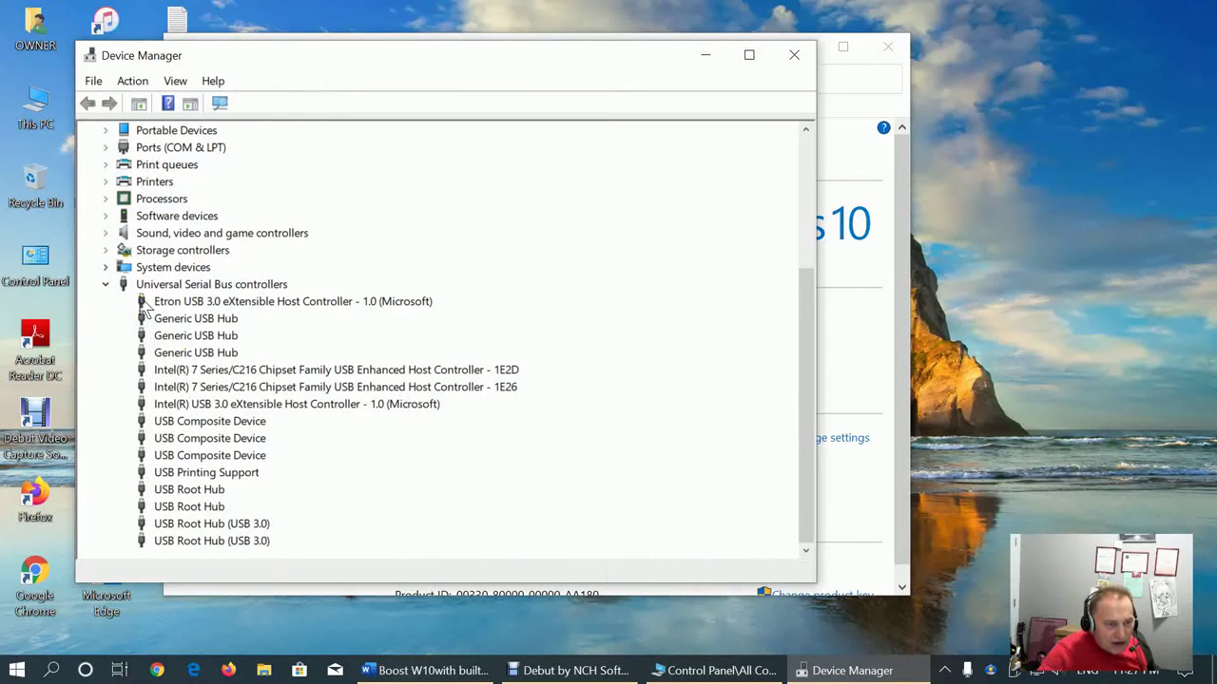
{"action": "scroll", "coordinate": [298, 471], "scroll_direction": "up", "scroll_amount": 2}
{"action": "scroll", "coordinate": [299, 478], "scroll_direction": "down", "scroll_amount": 2}
{"action": "scroll", "coordinate": [298, 472], "scroll_direction": "up", "scroll_amount": 4}
{"action": "left_click", "coordinate": [106, 472]}
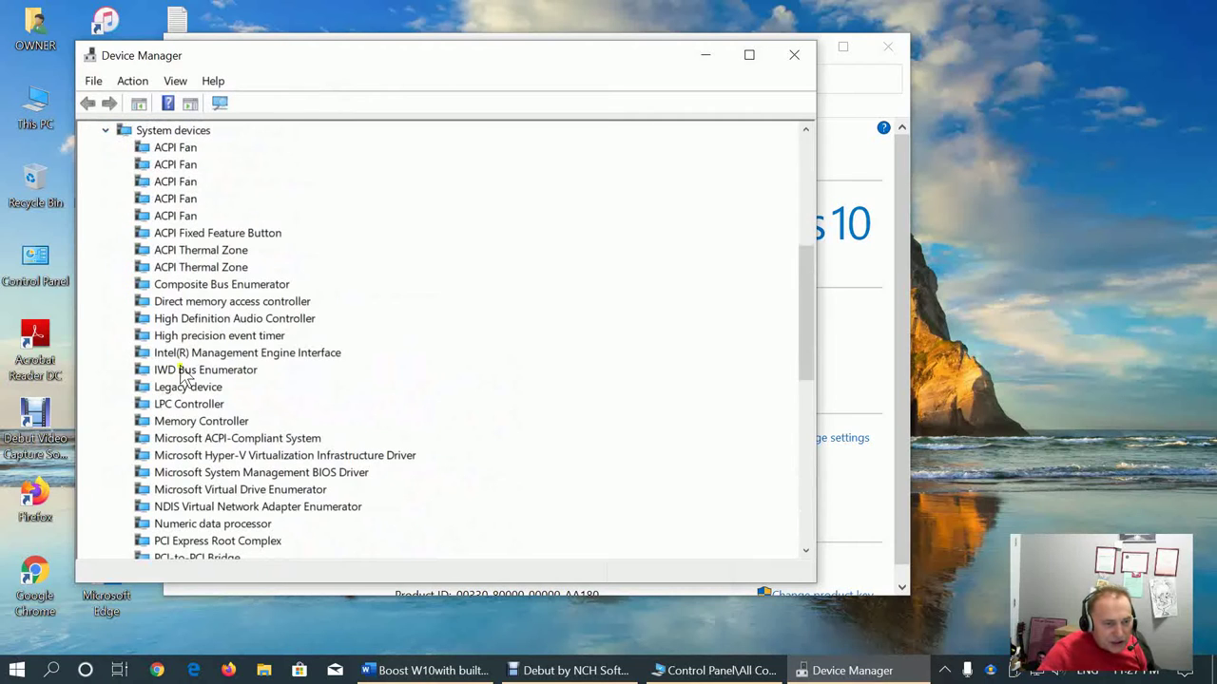
{"action": "scroll", "coordinate": [272, 421], "scroll_direction": "down", "scroll_amount": 5}
{"action": "scroll", "coordinate": [272, 421], "scroll_direction": "up", "scroll_amount": 11}
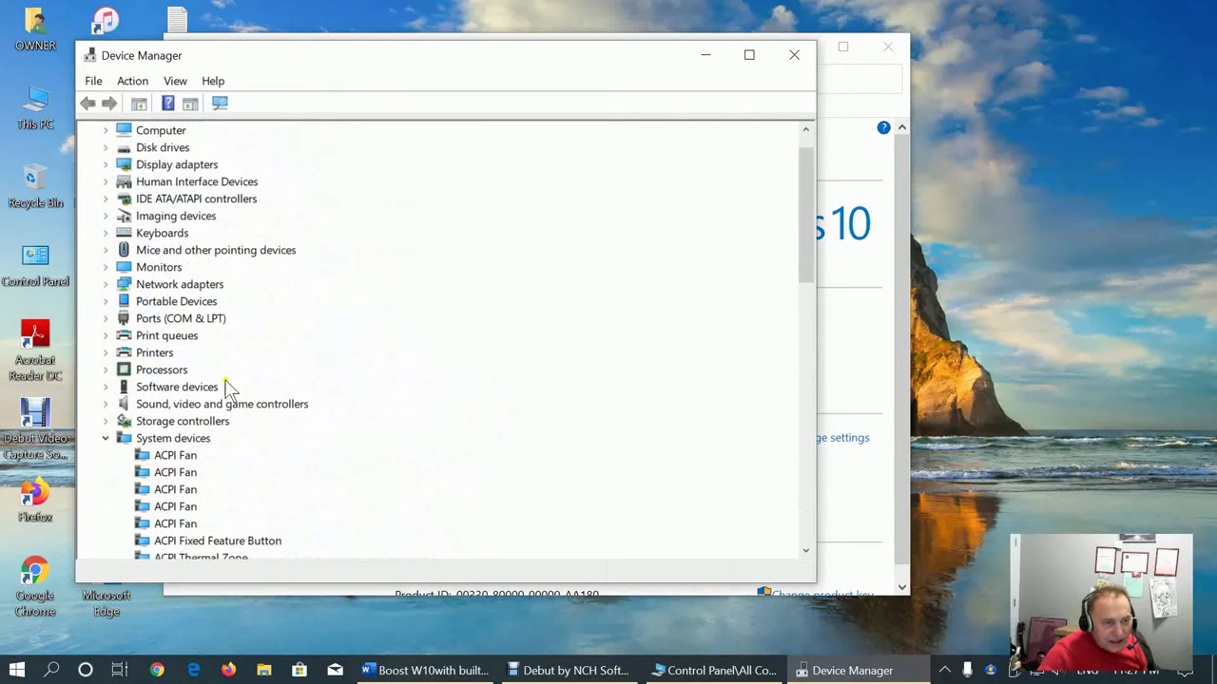
Expand Printers, Print queues, Ports, Portable Devices, Network adapters, Monitors, and Mice categories
{"action": "left_click", "coordinate": [105, 353]}
{"action": "left_click", "coordinate": [105, 337]}
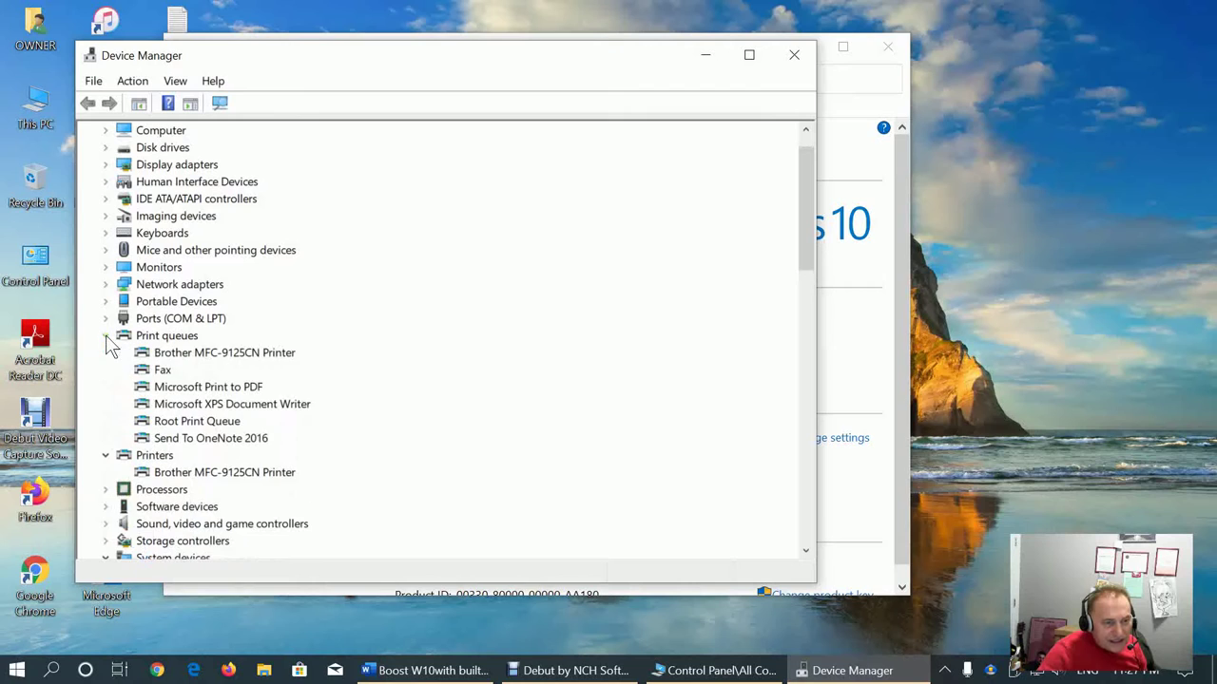
{"action": "left_click", "coordinate": [105, 320]}
{"action": "left_click", "coordinate": [106, 302]}
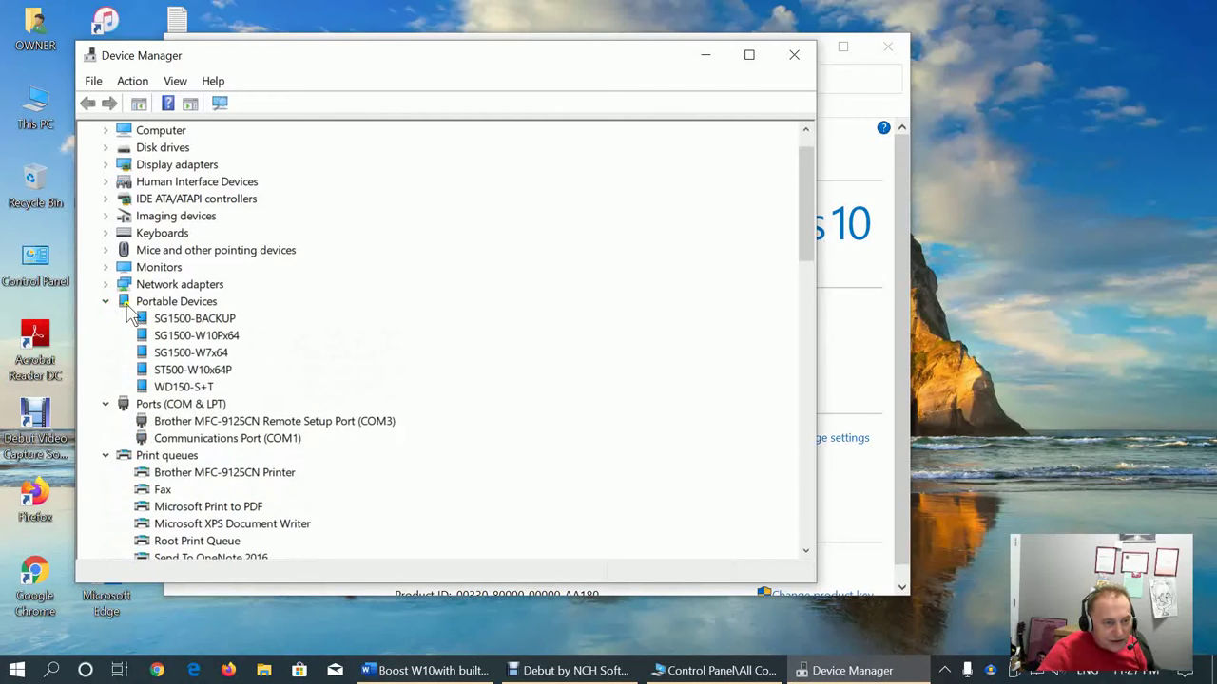
{"action": "left_click", "coordinate": [106, 284]}
{"action": "left_click", "coordinate": [105, 267]}
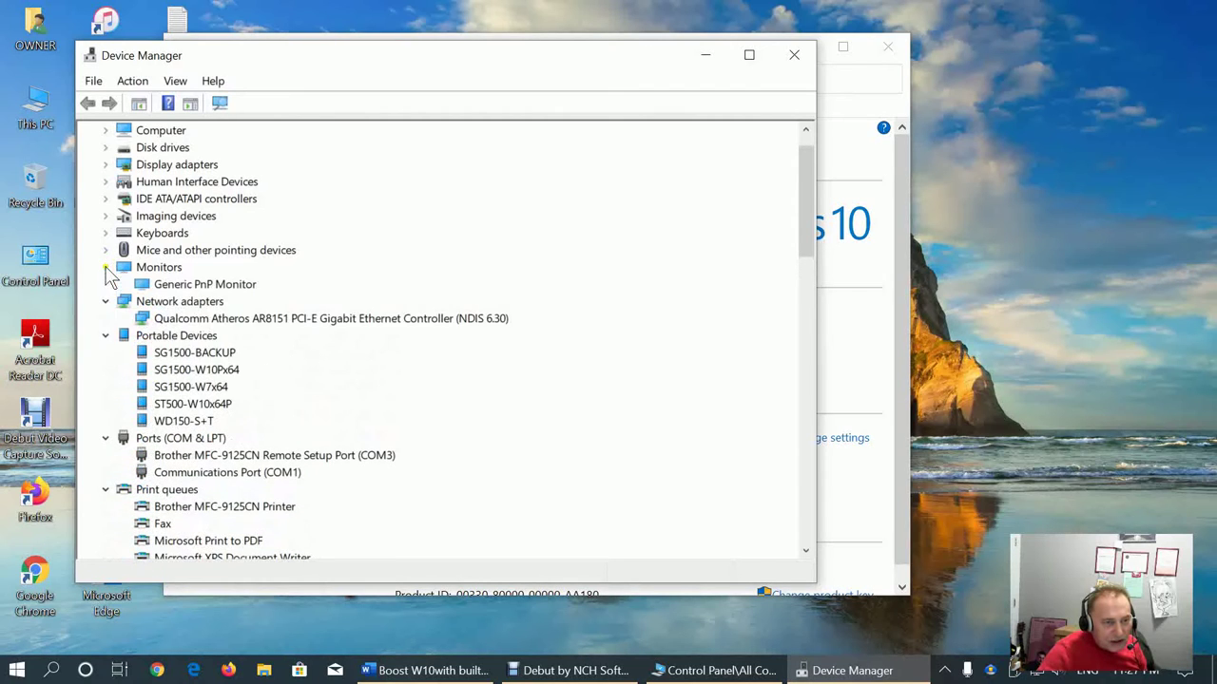
{"action": "left_click", "coordinate": [105, 250]}
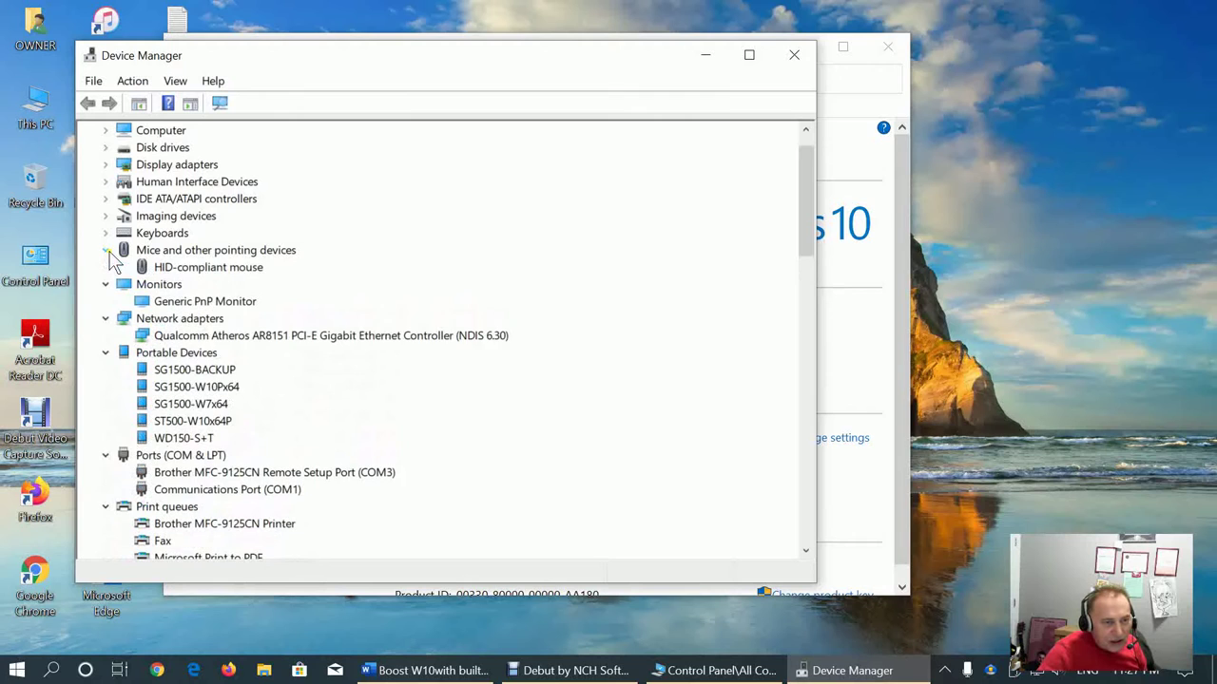
Search automatically for a newer HID-compliant mouse driver; the best driver is already installed
{"action": "right_click", "coordinate": [203, 275]}
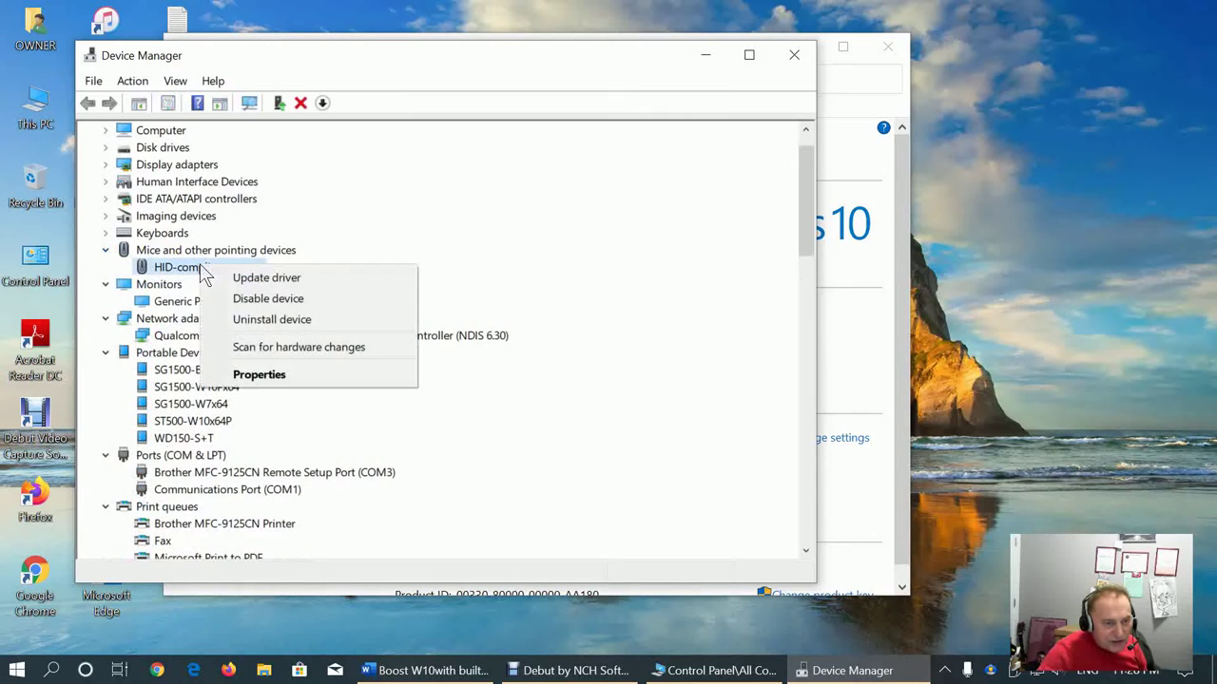
{"action": "left_click", "coordinate": [254, 277]}
{"action": "left_click", "coordinate": [254, 280]}
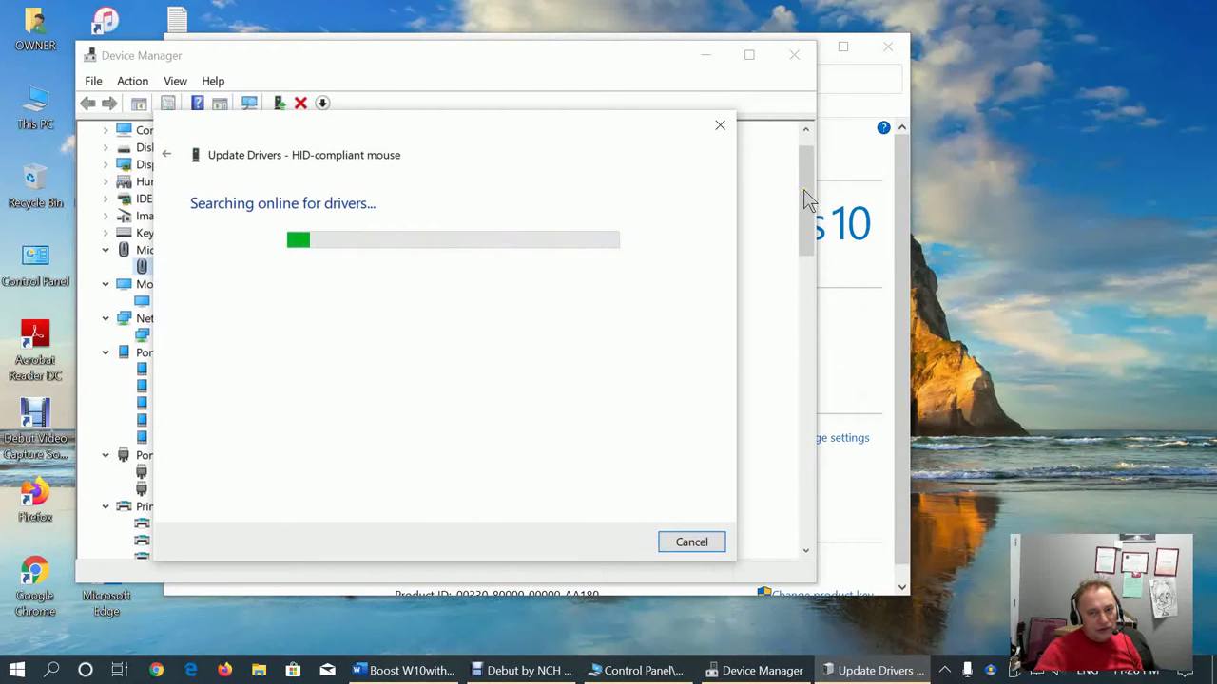
{"action": "right_click", "coordinate": [946, 231]}
{"action": "left_click", "coordinate": [981, 285]}
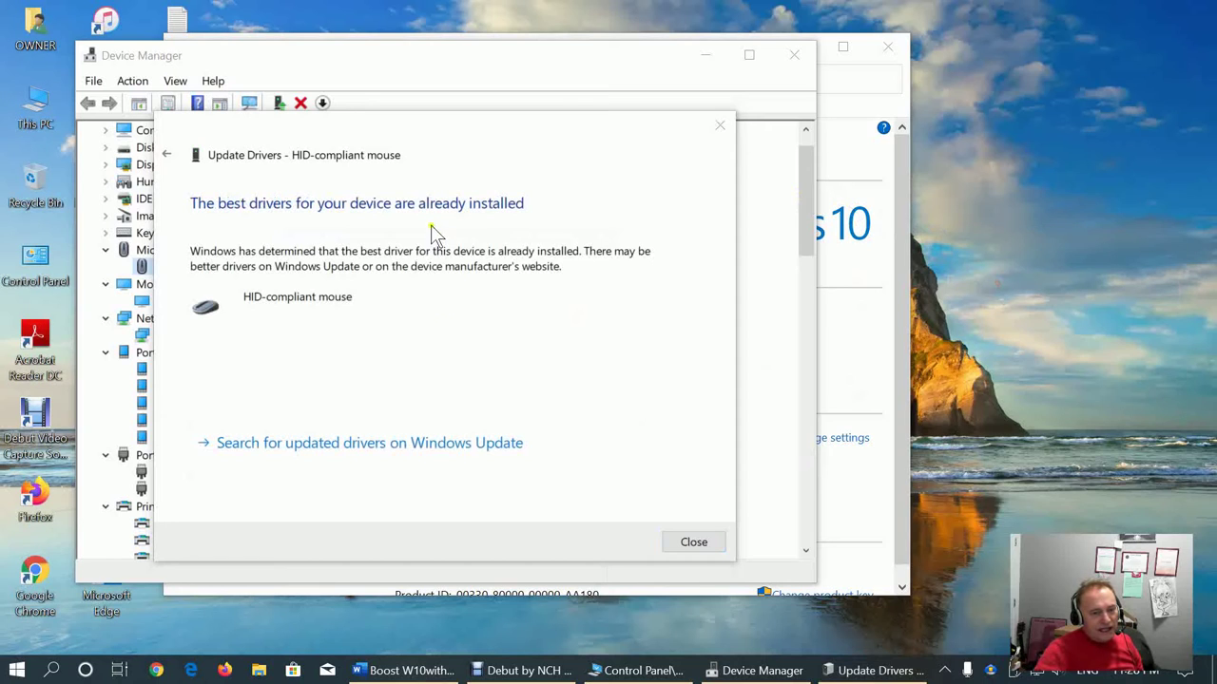
{"action": "left_click", "coordinate": [693, 543]}
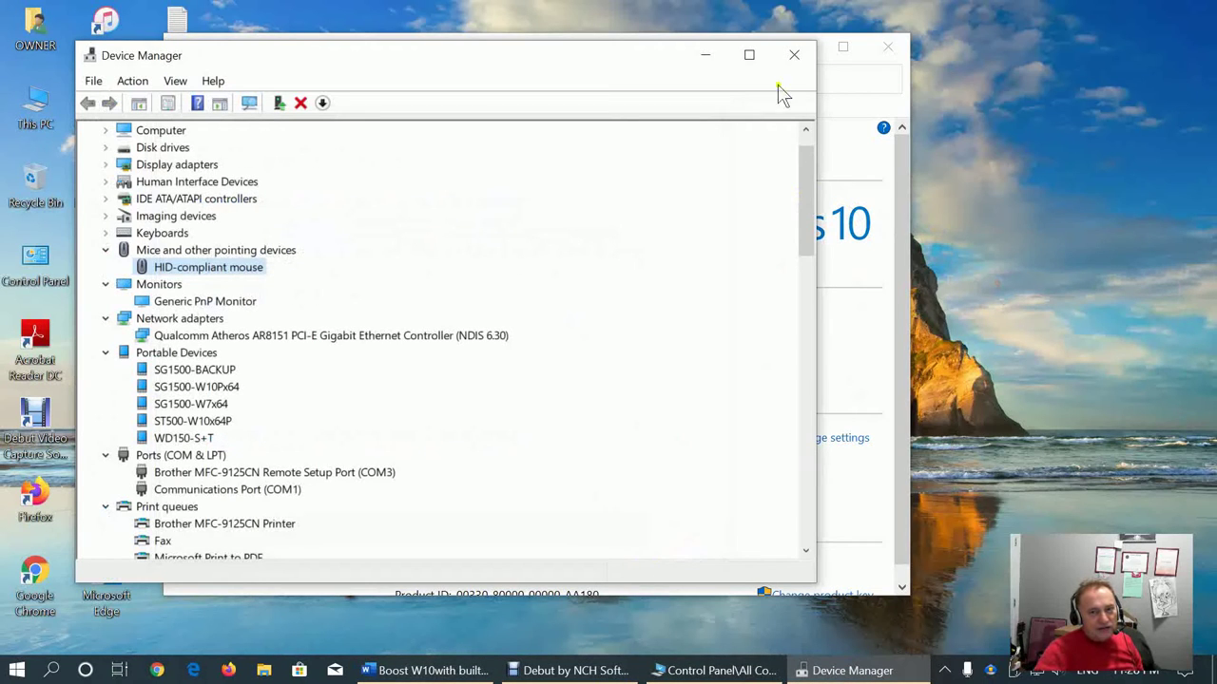
Expand Display adapters, then close Device Manager
{"action": "scroll", "coordinate": [770, 157], "scroll_direction": "up", "scroll_amount": 1}
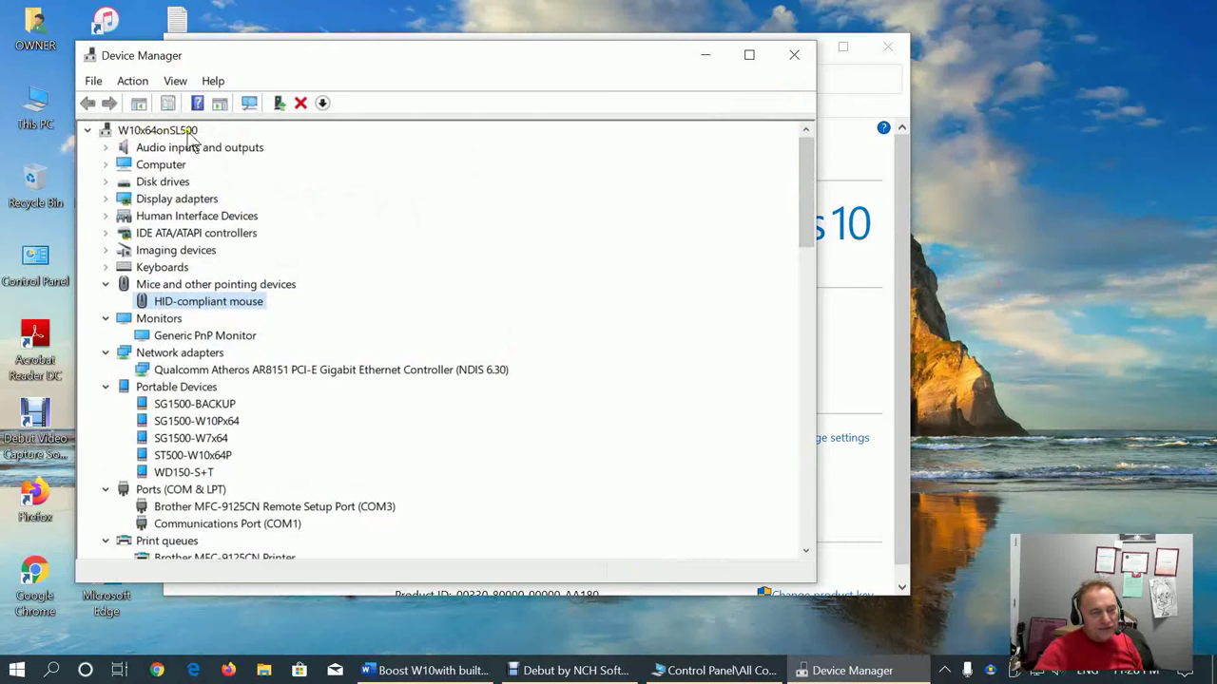
{"action": "left_click", "coordinate": [105, 200]}
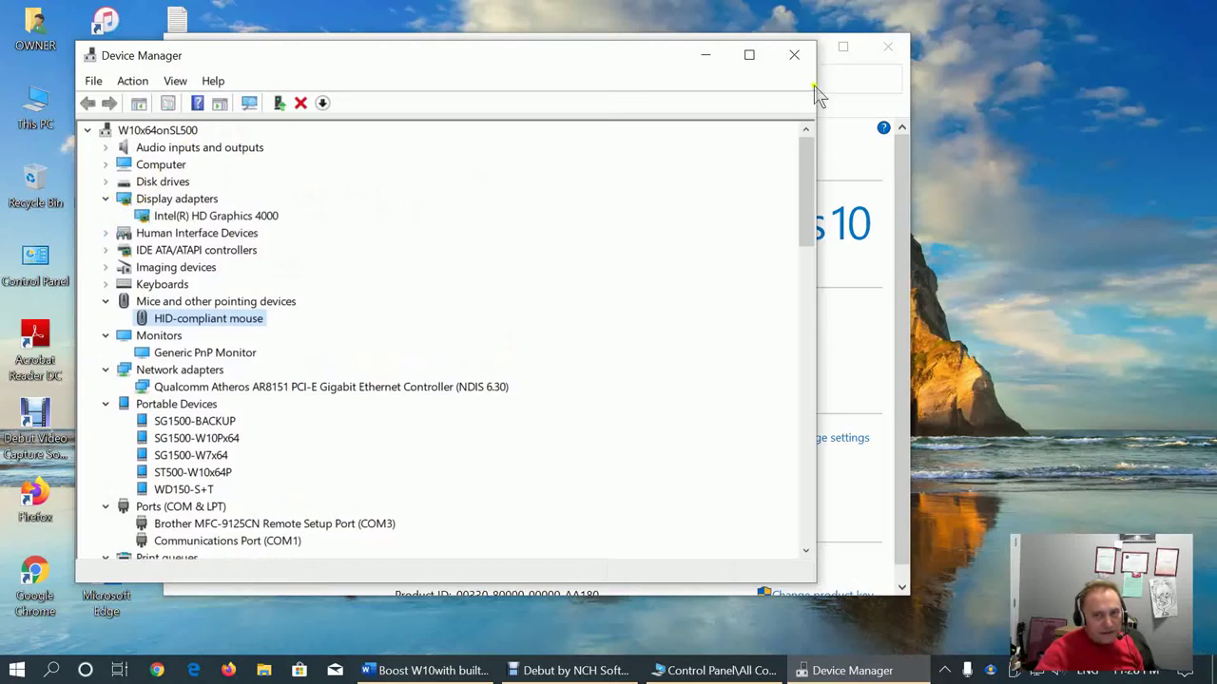
{"action": "left_click", "coordinate": [794, 54]}
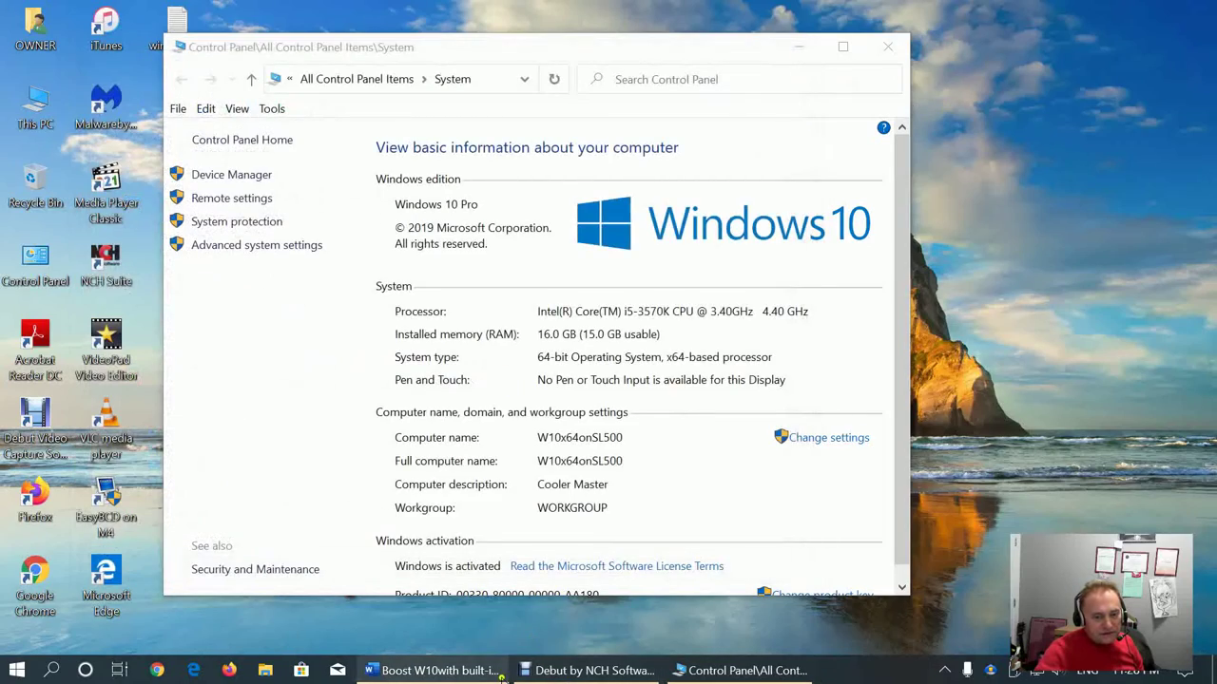
Bring the Word checklist back to the front and scroll through it
{"action": "left_click", "coordinate": [435, 670]}
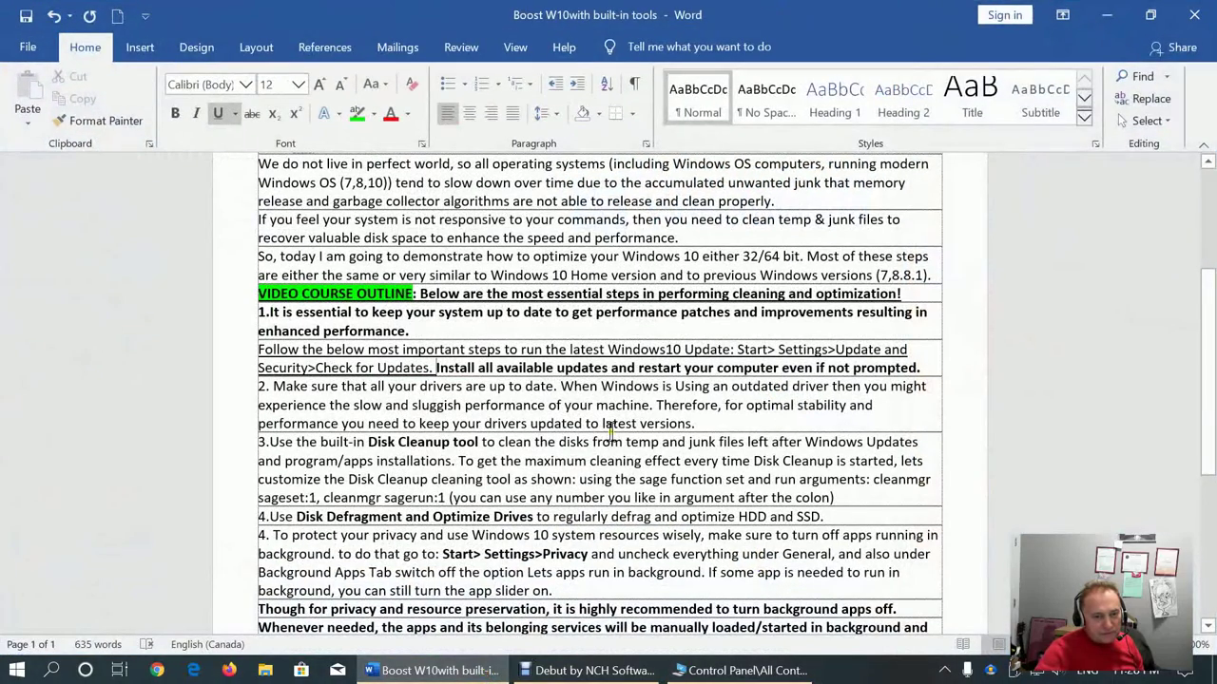
{"action": "scroll", "coordinate": [609, 432], "scroll_direction": "down", "scroll_amount": 1}
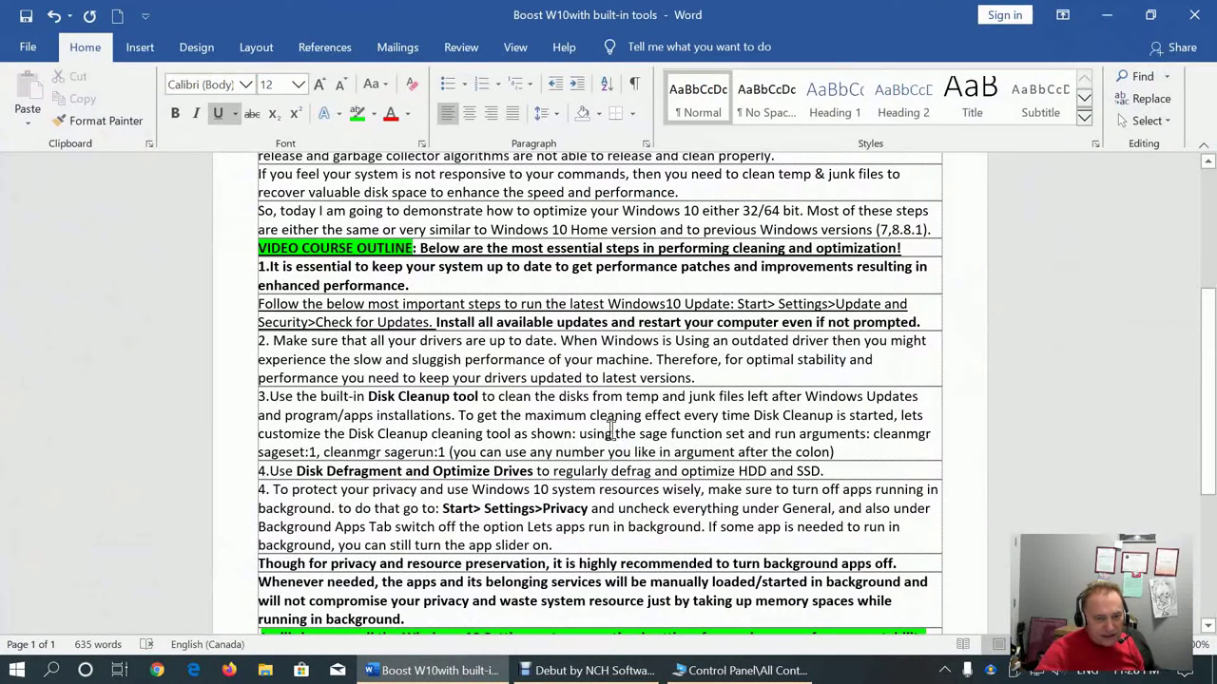
{"action": "scroll", "coordinate": [610, 431], "scroll_direction": "down", "scroll_amount": 1}
{"action": "scroll", "coordinate": [506, 441], "scroll_direction": "up", "scroll_amount": 2}
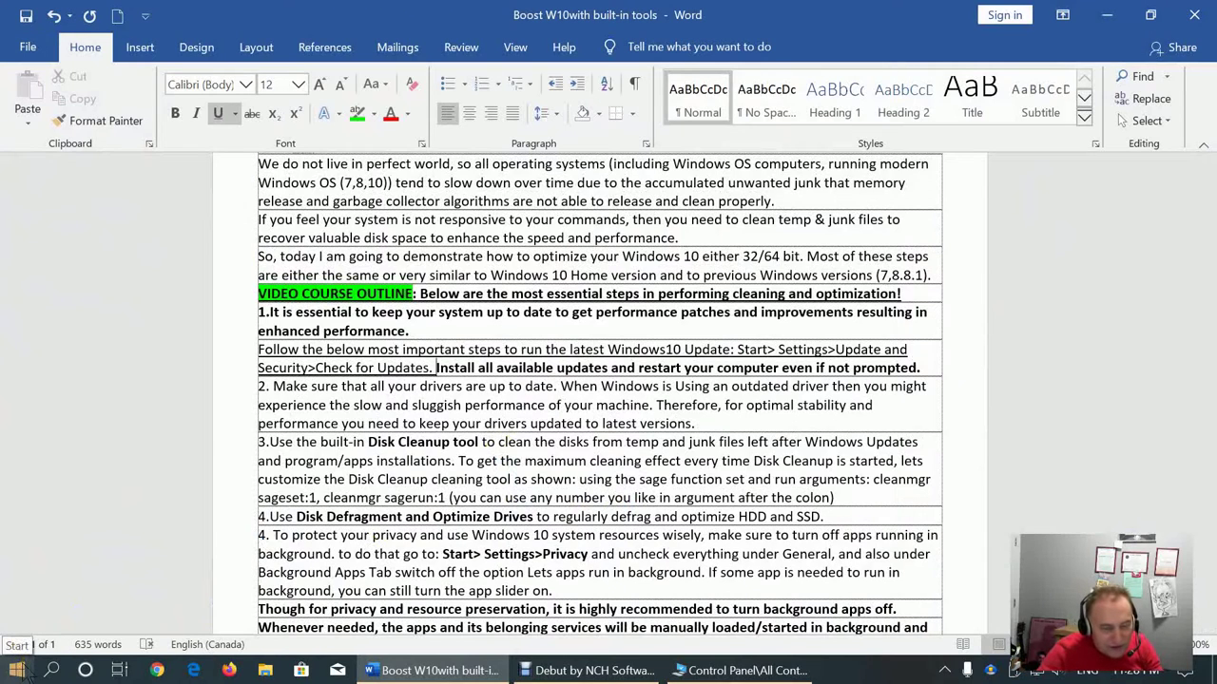
Launch Disk Cleanup from the Start menu's Windows Administrative Tools folder
{"action": "left_click", "coordinate": [18, 668]}
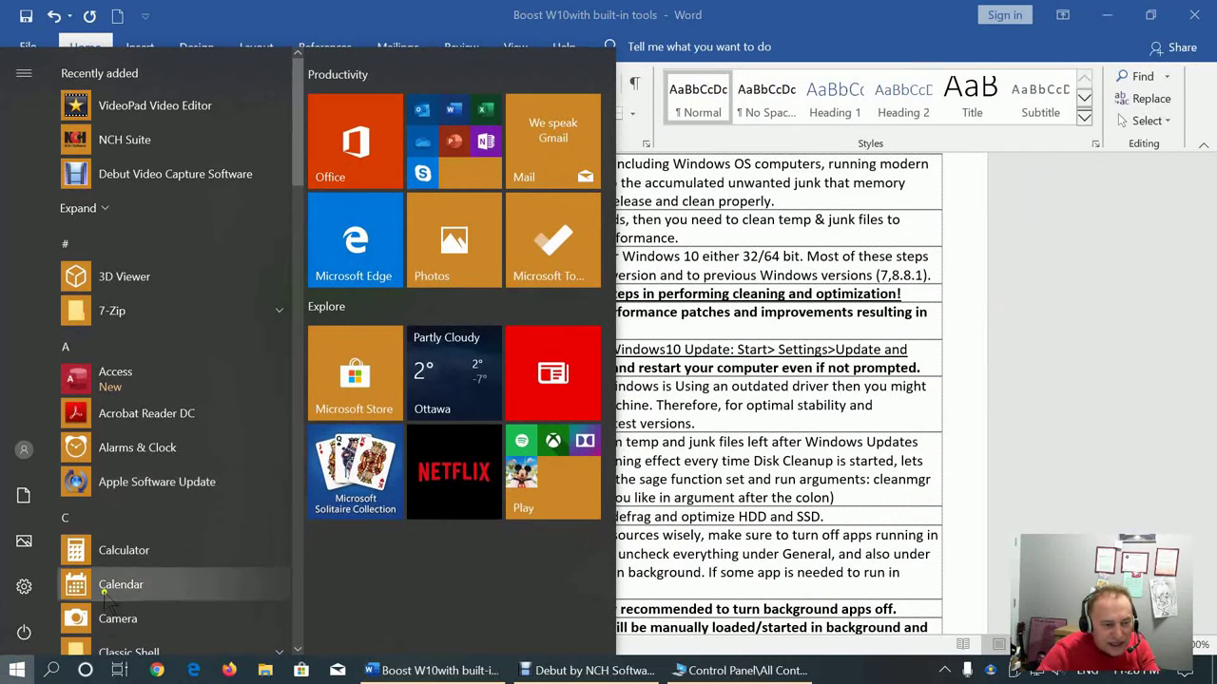
{"action": "scroll", "coordinate": [143, 556], "scroll_direction": "down", "scroll_amount": 2}
{"action": "scroll", "coordinate": [145, 570], "scroll_direction": "down", "scroll_amount": 3}
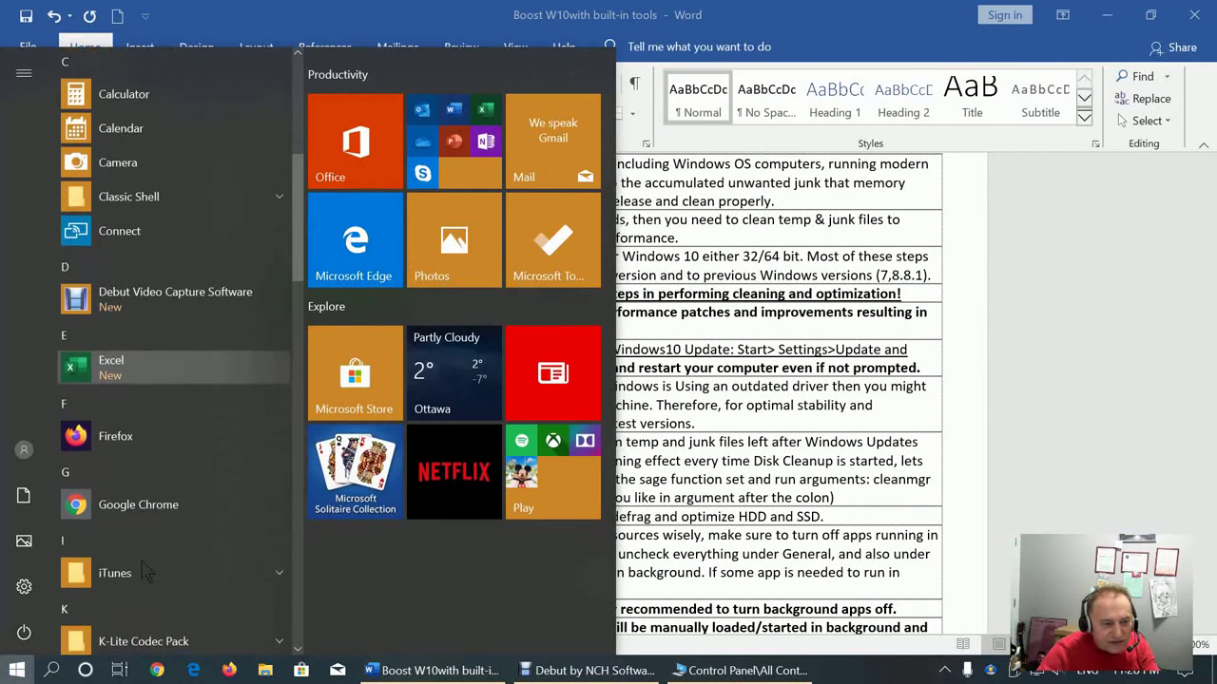
{"action": "scroll", "coordinate": [145, 570], "scroll_direction": "down", "scroll_amount": 10}
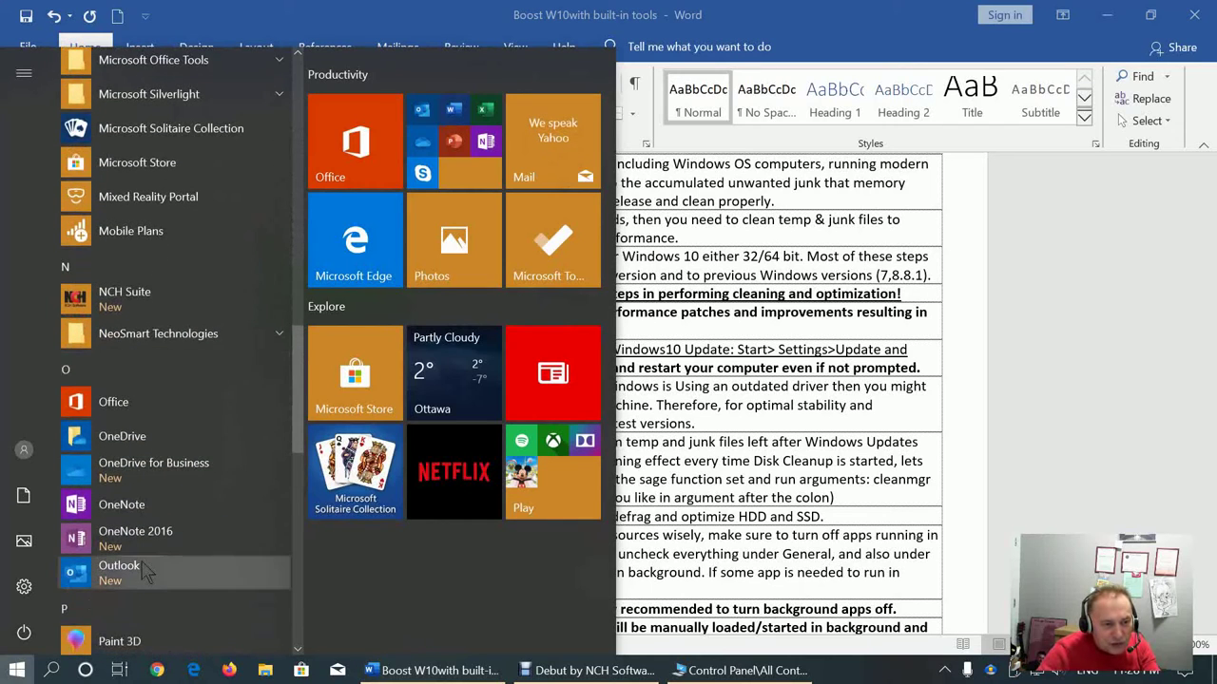
{"action": "scroll", "coordinate": [145, 569], "scroll_direction": "down", "scroll_amount": 3}
{"action": "scroll", "coordinate": [145, 568], "scroll_direction": "down", "scroll_amount": 3}
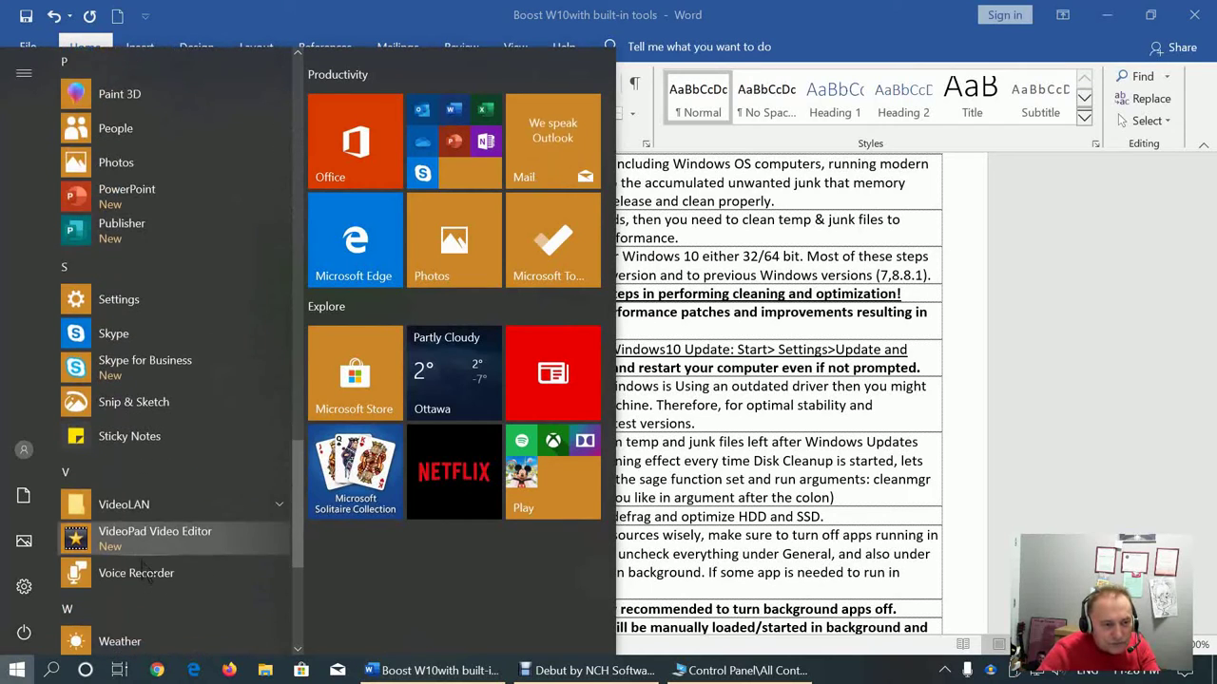
{"action": "scroll", "coordinate": [144, 568], "scroll_direction": "down", "scroll_amount": 4}
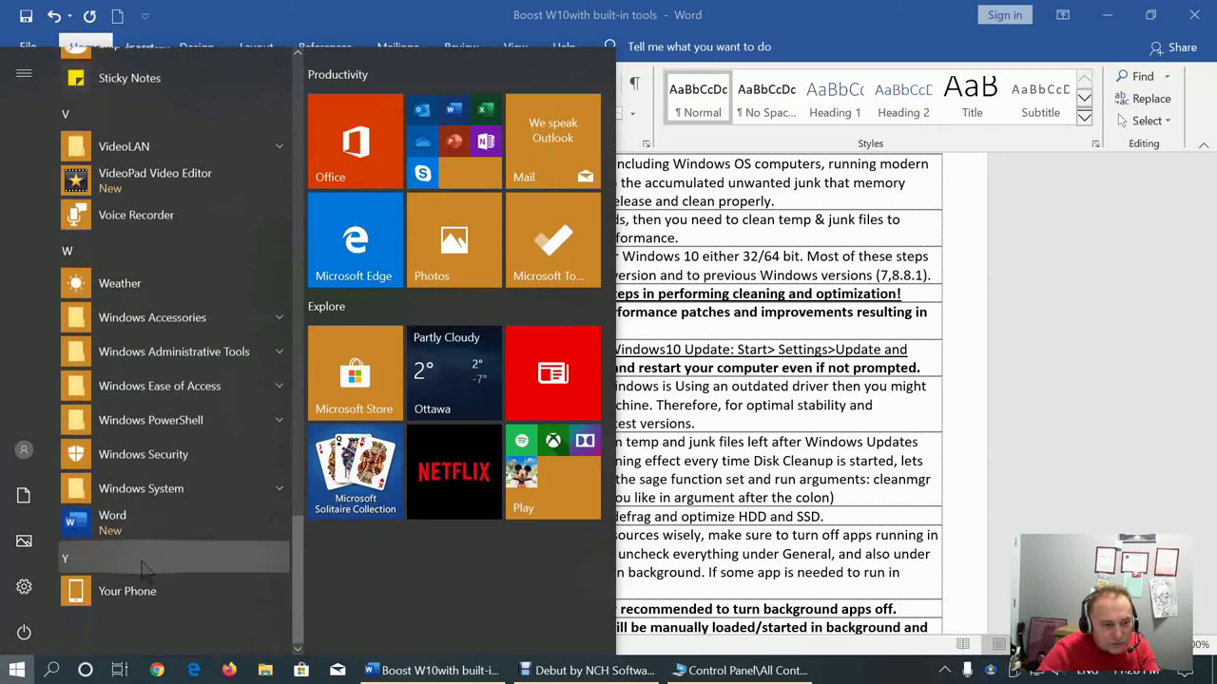
{"action": "left_click", "coordinate": [270, 350]}
{"action": "left_click", "coordinate": [147, 487]}
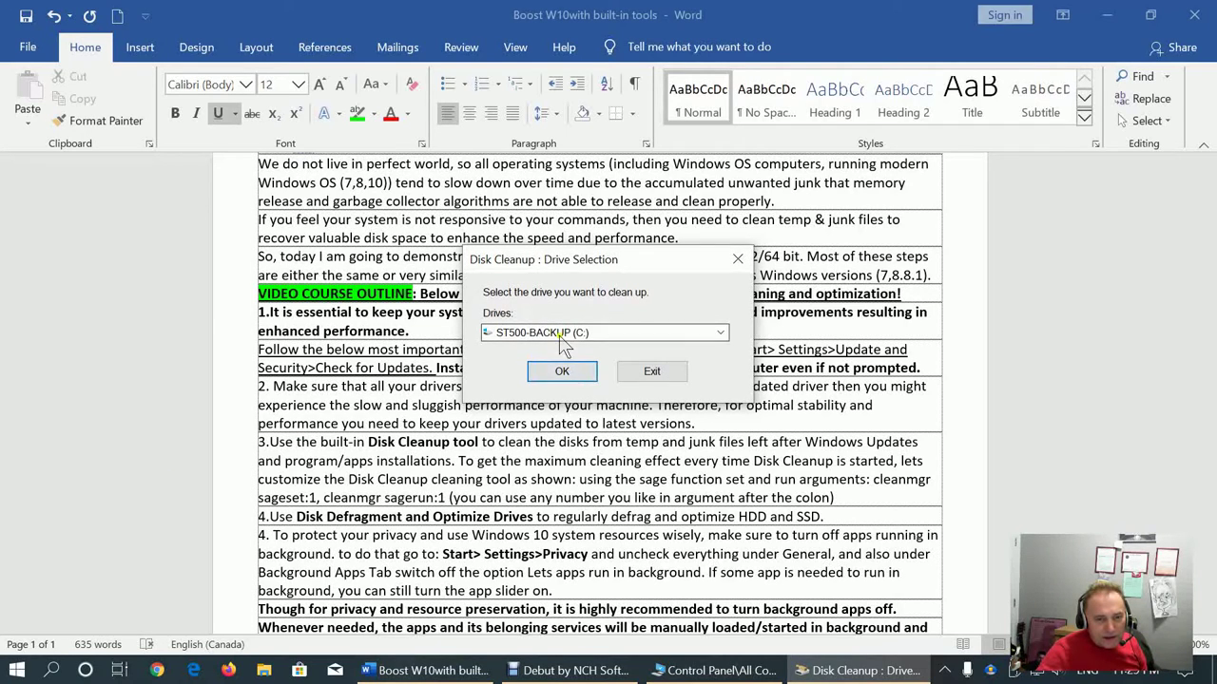
Confirm drive C: and review the Files to delete list, 168 MB of 178 MB selected
{"action": "left_click", "coordinate": [570, 375]}
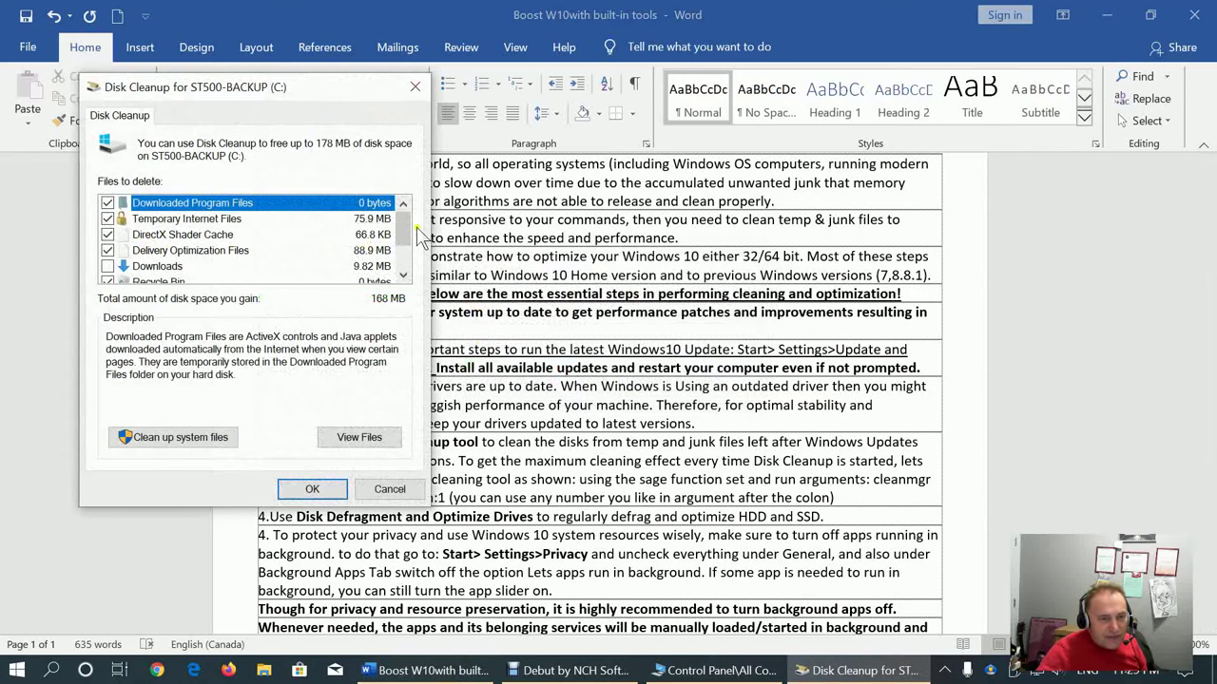
{"action": "mouse_move", "coordinate": [407, 233]}
{"action": "left_mouse_down"}
{"action": "mouse_move", "coordinate": [407, 295]}
{"action": "mouse_move", "coordinate": [403, 226]}
{"action": "left_mouse_up"}
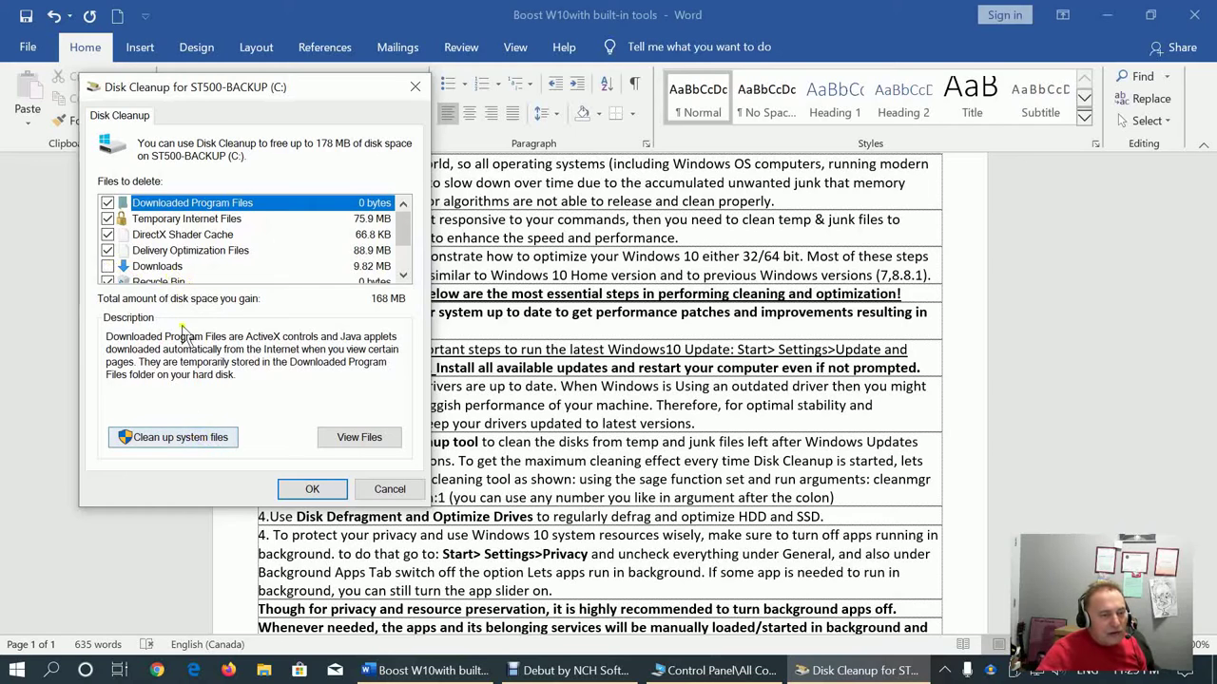
{"action": "left_click_drag", "start_coordinate": [406, 230], "coordinate": [407, 247]}
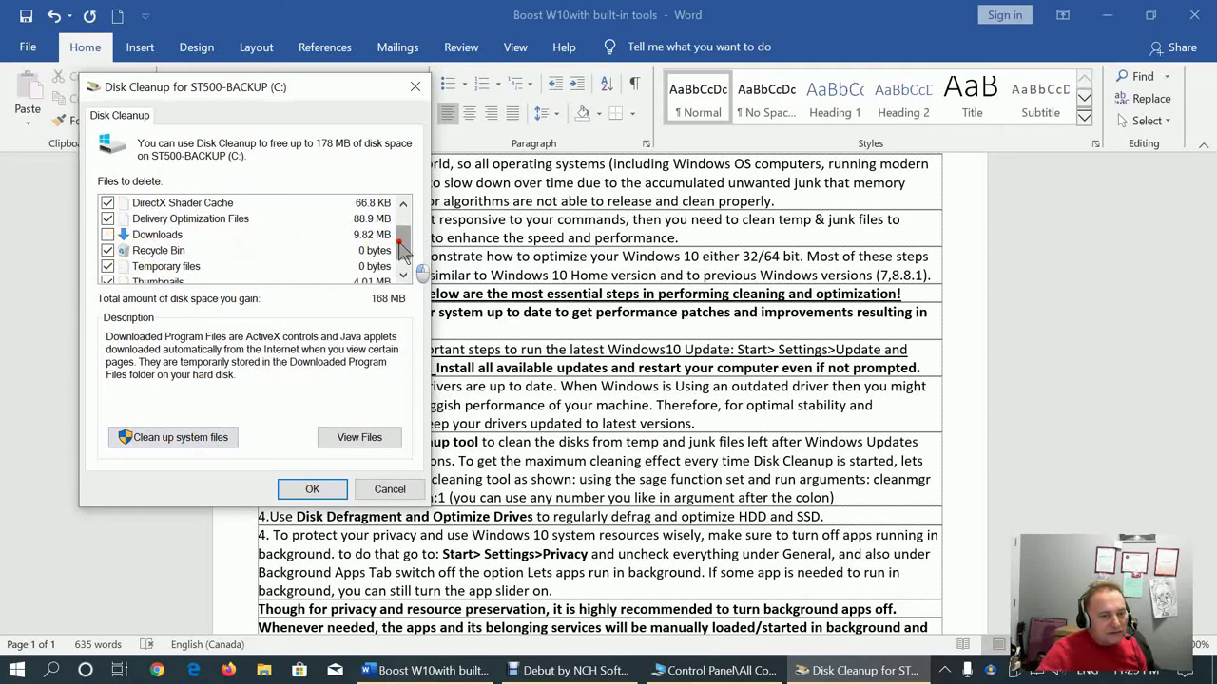
{"action": "left_click_drag", "start_coordinate": [405, 251], "coordinate": [406, 255]}
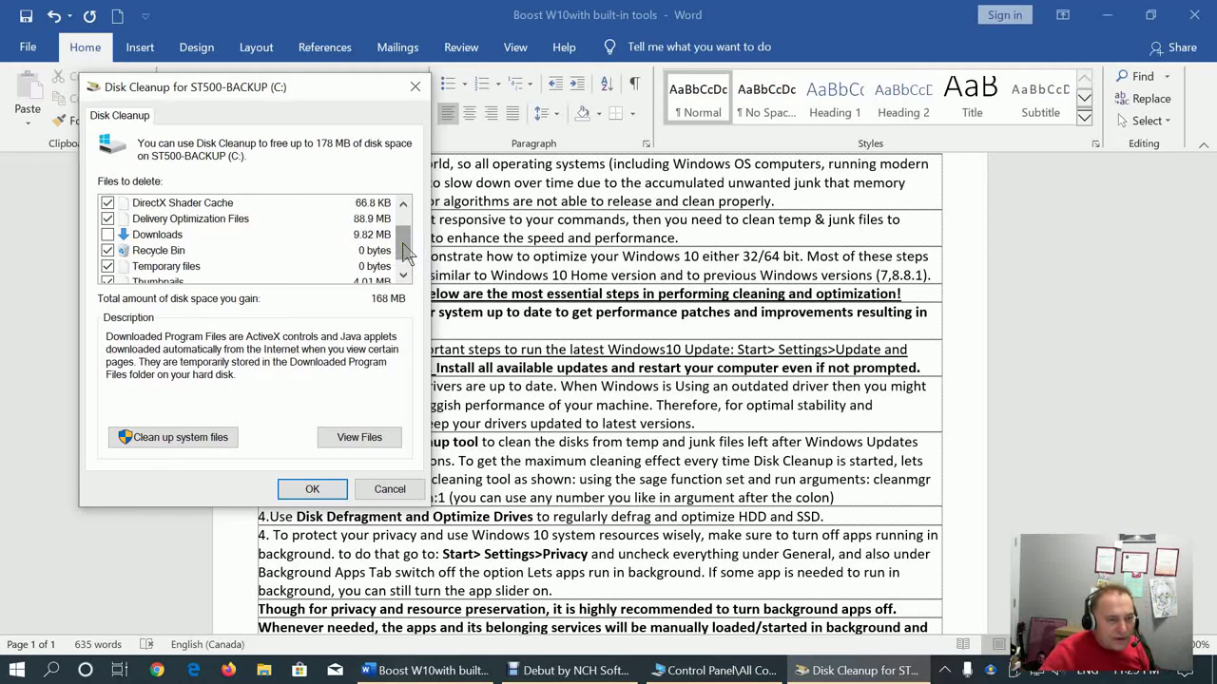
Rescan drive C: in Disk Cleanup to include system files
{"action": "left_click", "coordinate": [174, 437]}
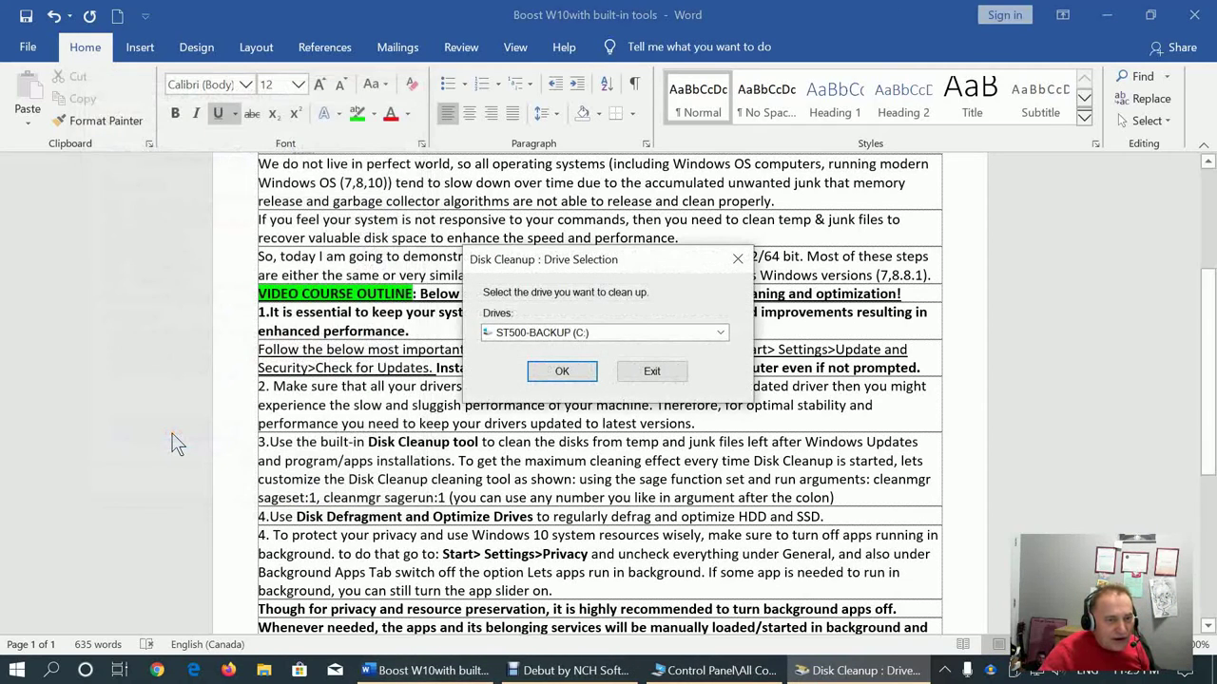
{"action": "left_click", "coordinate": [561, 378]}
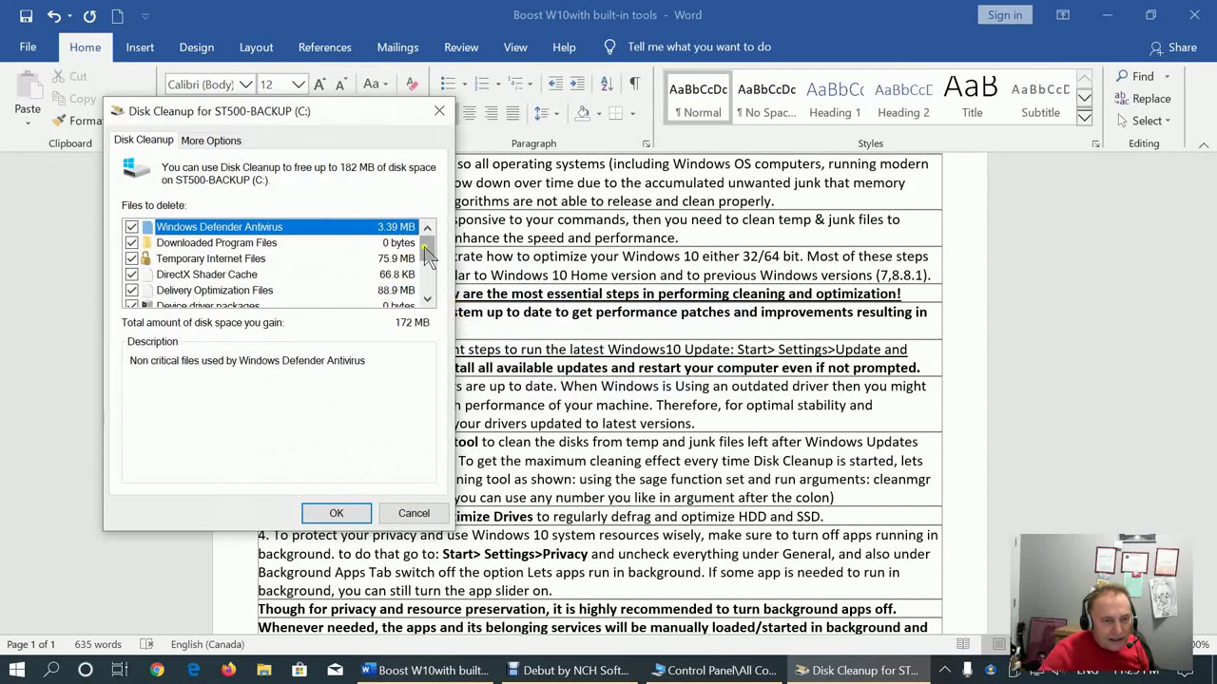
{"action": "mouse_move", "coordinate": [427, 252]}
{"action": "left_mouse_down"}
{"action": "mouse_move", "coordinate": [429, 290]}
{"action": "mouse_move", "coordinate": [426, 240]}
{"action": "mouse_move", "coordinate": [422, 263]}
{"action": "left_mouse_up"}
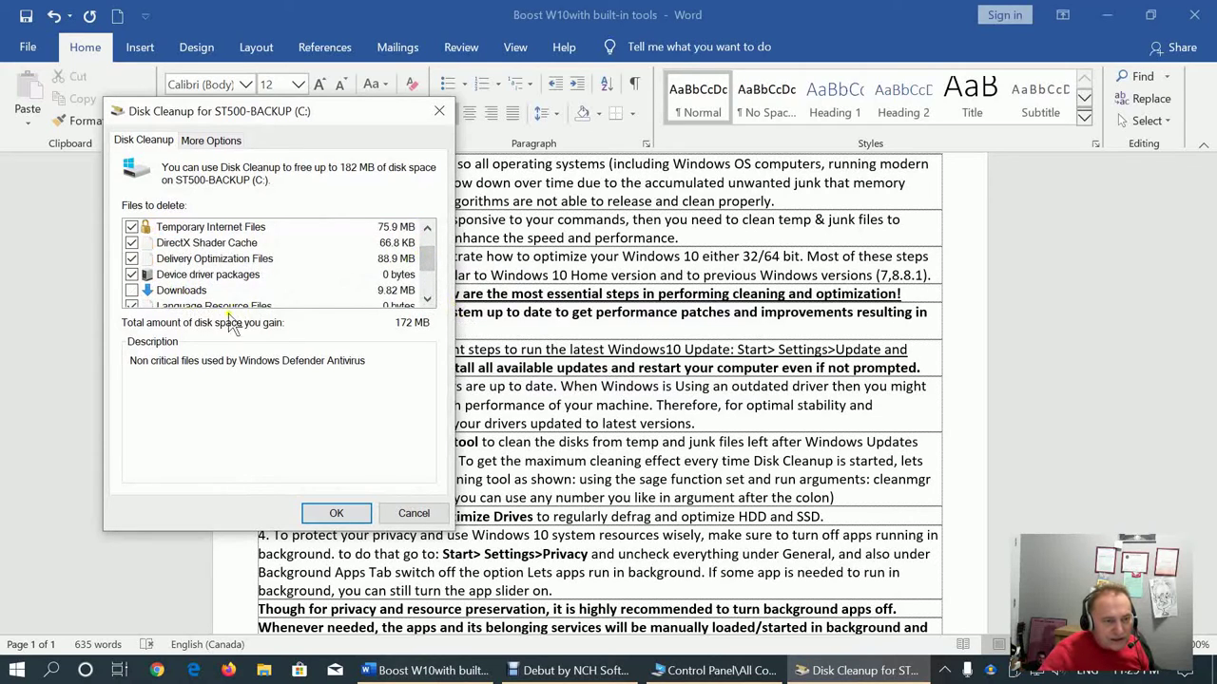
Delete all but the most recent restore point, then permanently delete the checked junk files
{"action": "left_click", "coordinate": [217, 143]}
{"action": "left_click", "coordinate": [386, 417]}
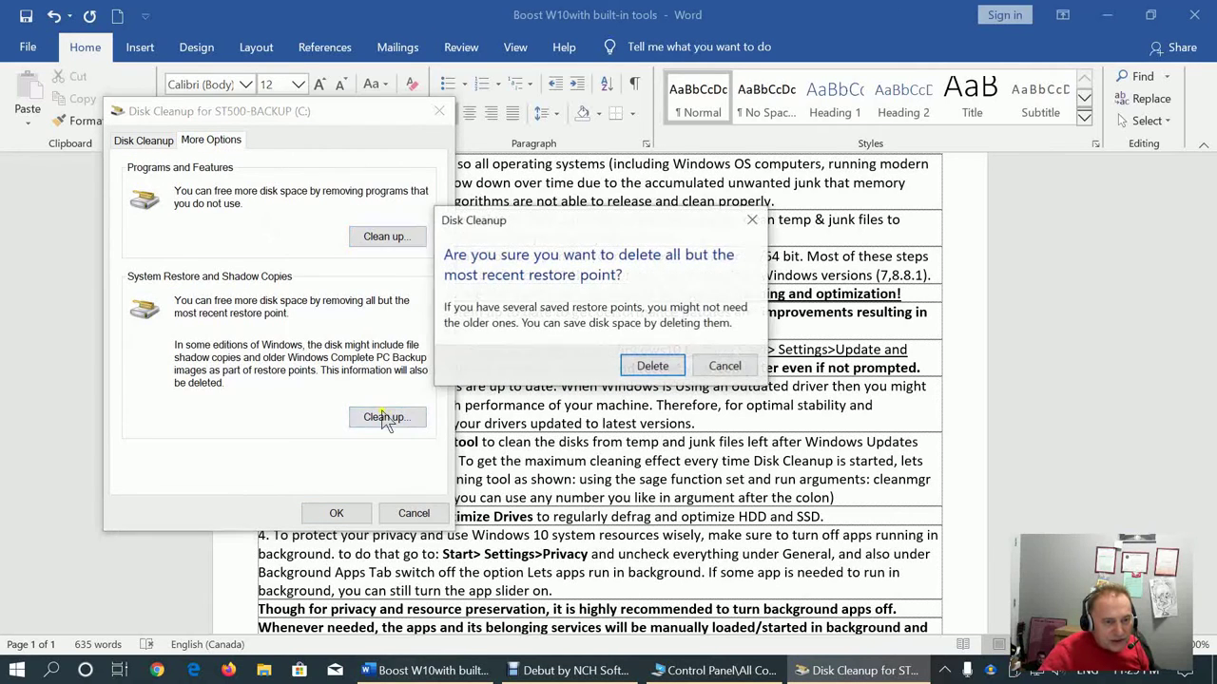
{"action": "left_click", "coordinate": [650, 367]}
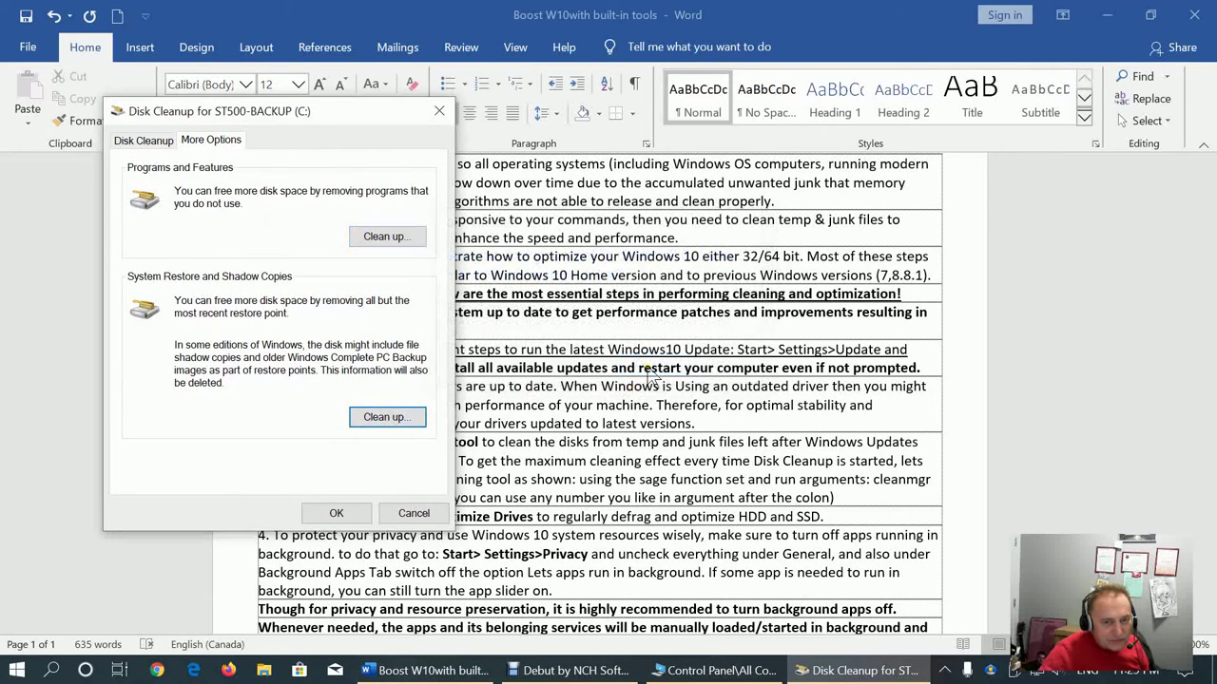
{"action": "left_click", "coordinate": [337, 515]}
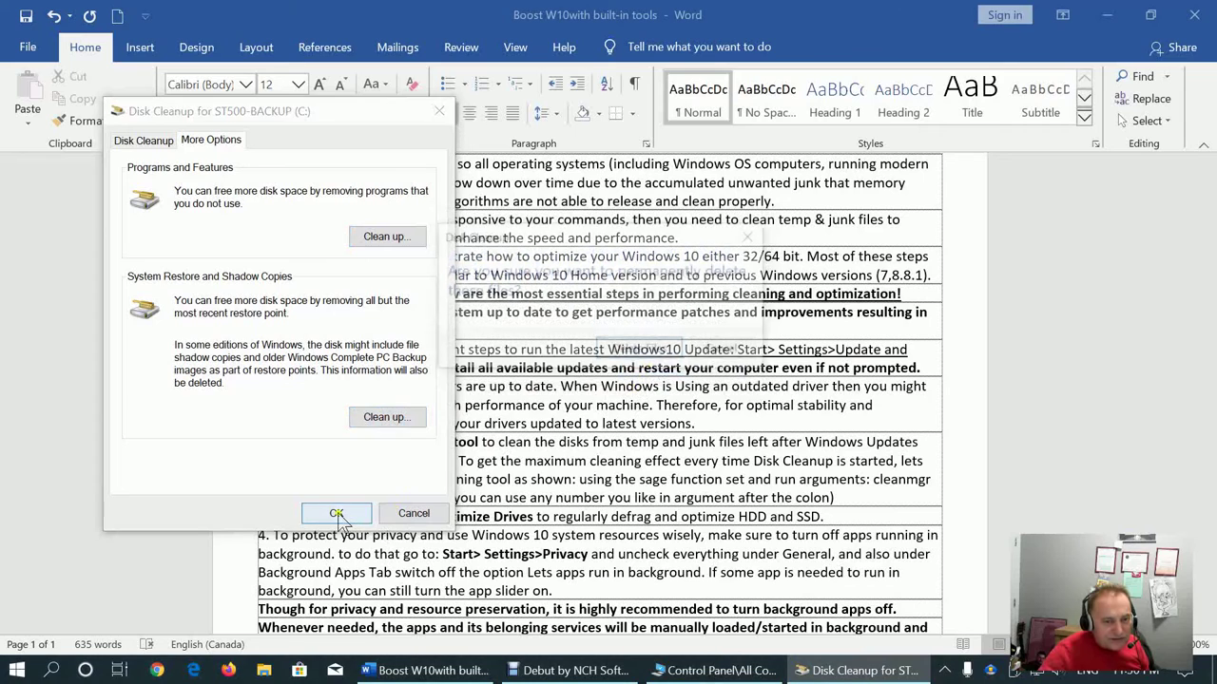
{"action": "left_click", "coordinate": [639, 349]}
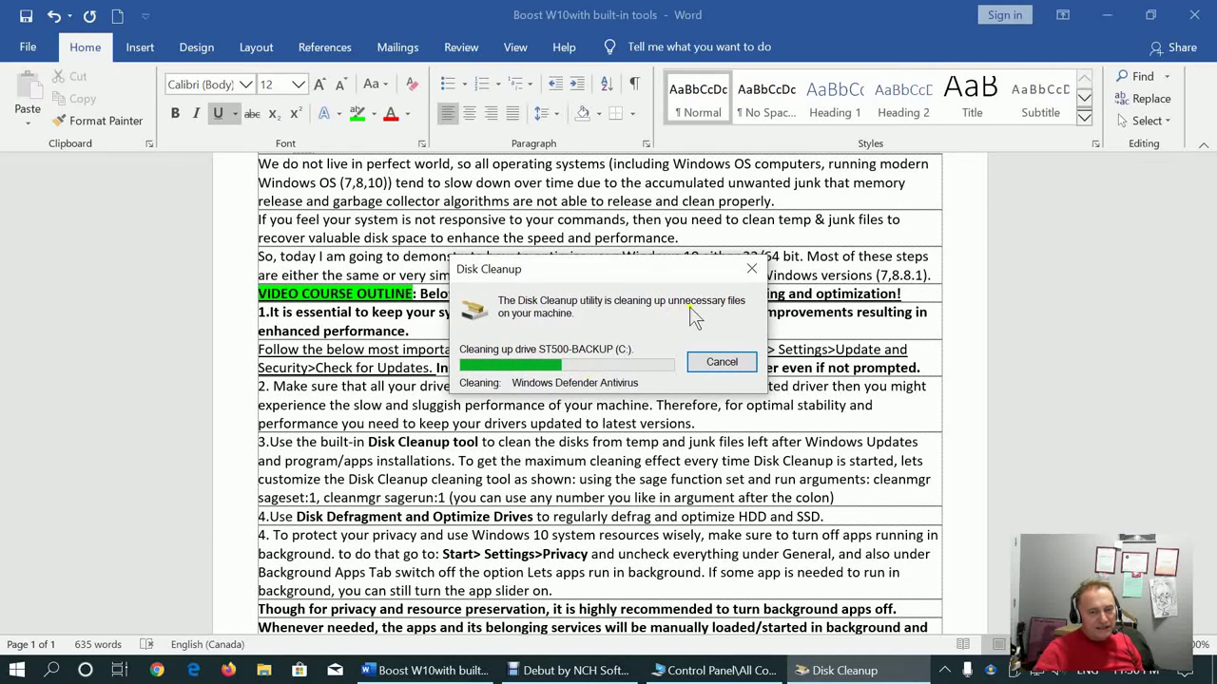
{"action": "left_click", "coordinate": [1071, 324]}
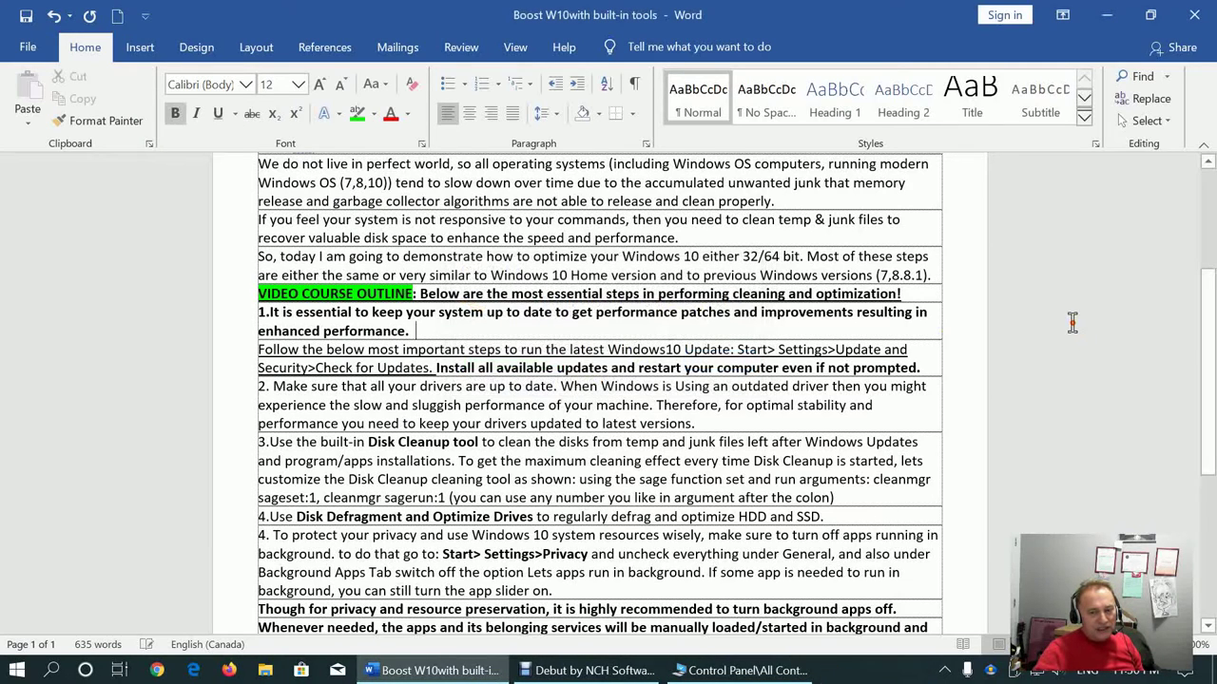
{"action": "left_click_drag", "start_coordinate": [1211, 369], "coordinate": [1209, 485]}
{"action": "scroll", "coordinate": [542, 342], "scroll_direction": "up", "scroll_amount": 6}
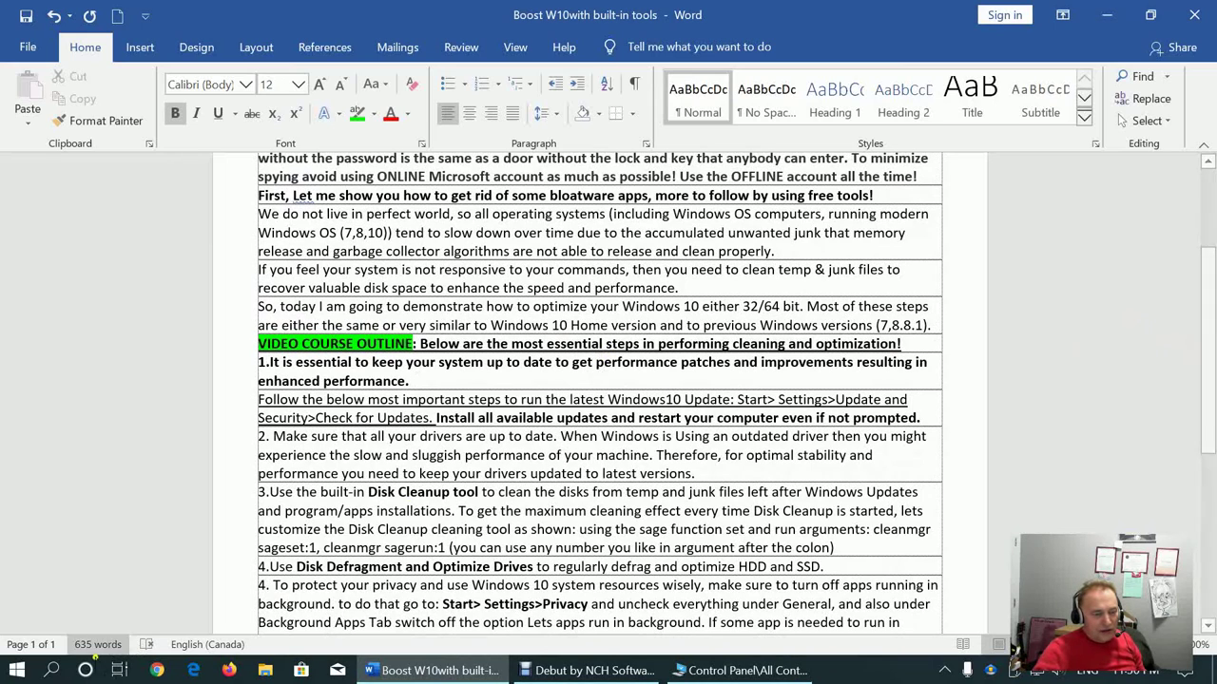
{"action": "left_click", "coordinate": [16, 670]}
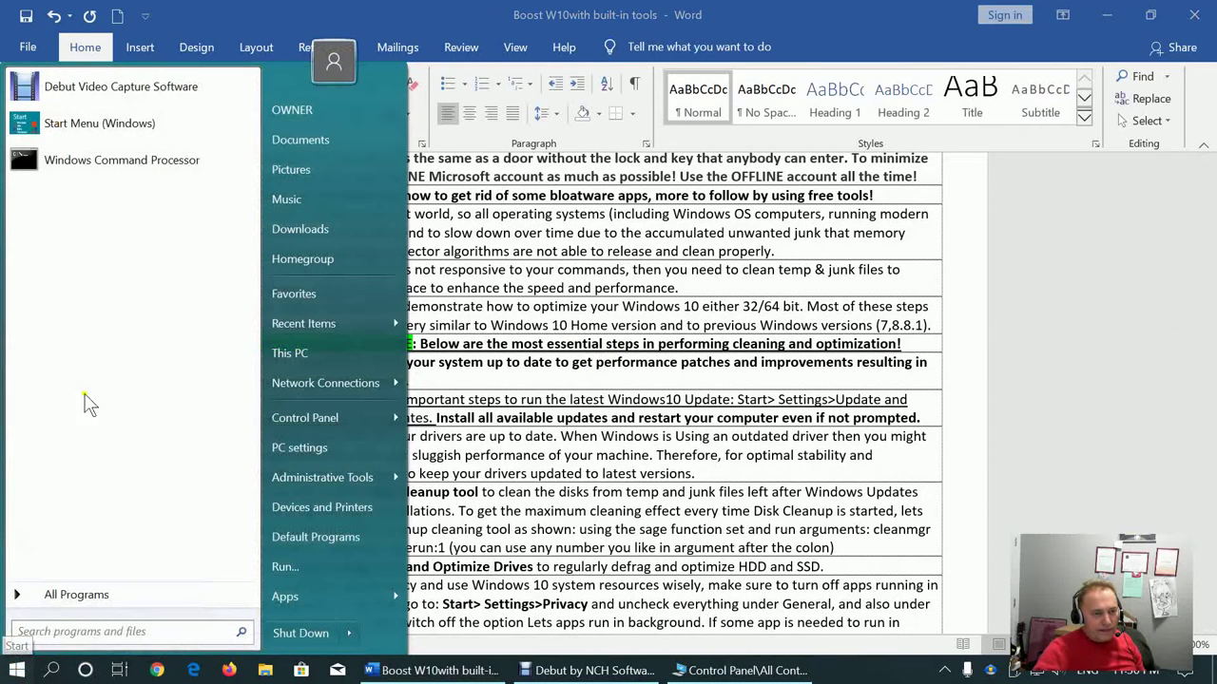
{"action": "left_click", "coordinate": [1088, 328]}
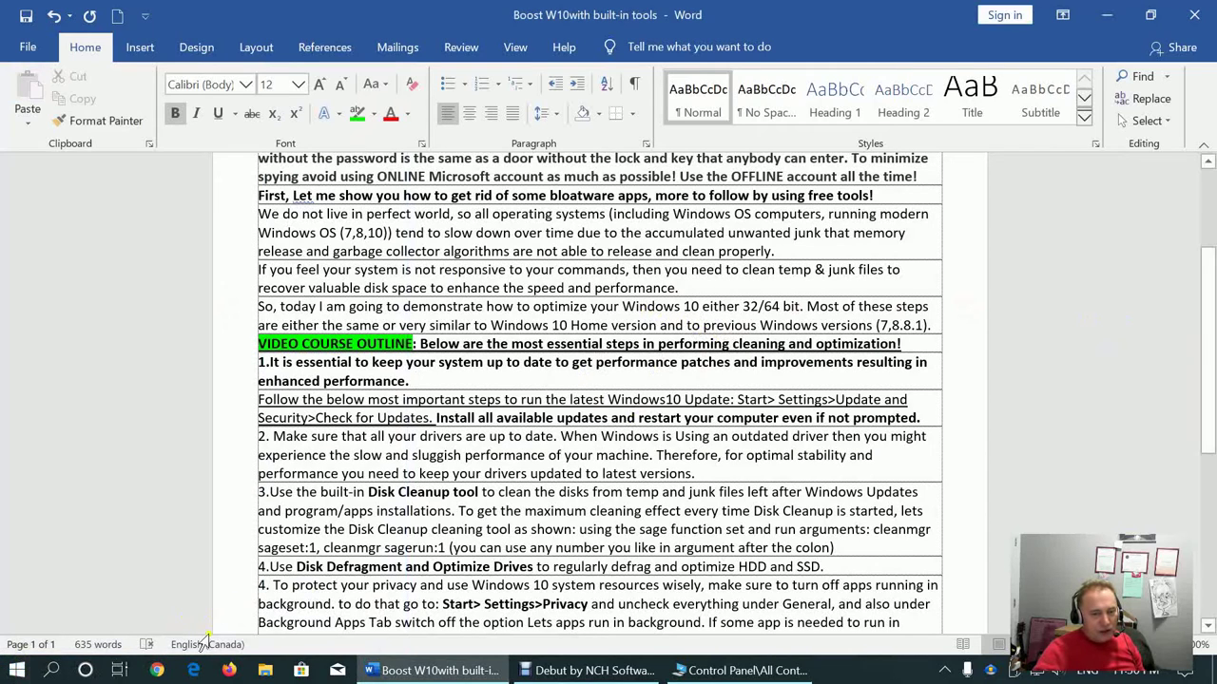
{"action": "scroll", "coordinate": [760, 504], "scroll_direction": "down", "scroll_amount": 2}
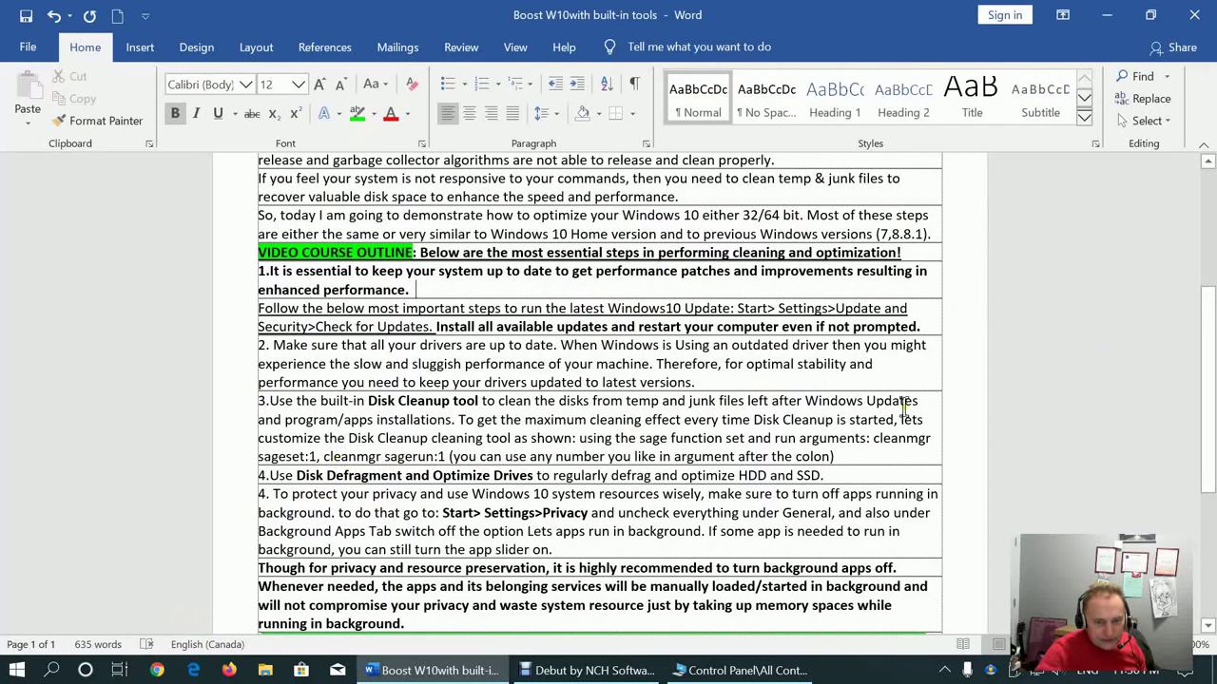
{"action": "left_click_drag", "start_coordinate": [658, 438], "coordinate": [726, 445]}
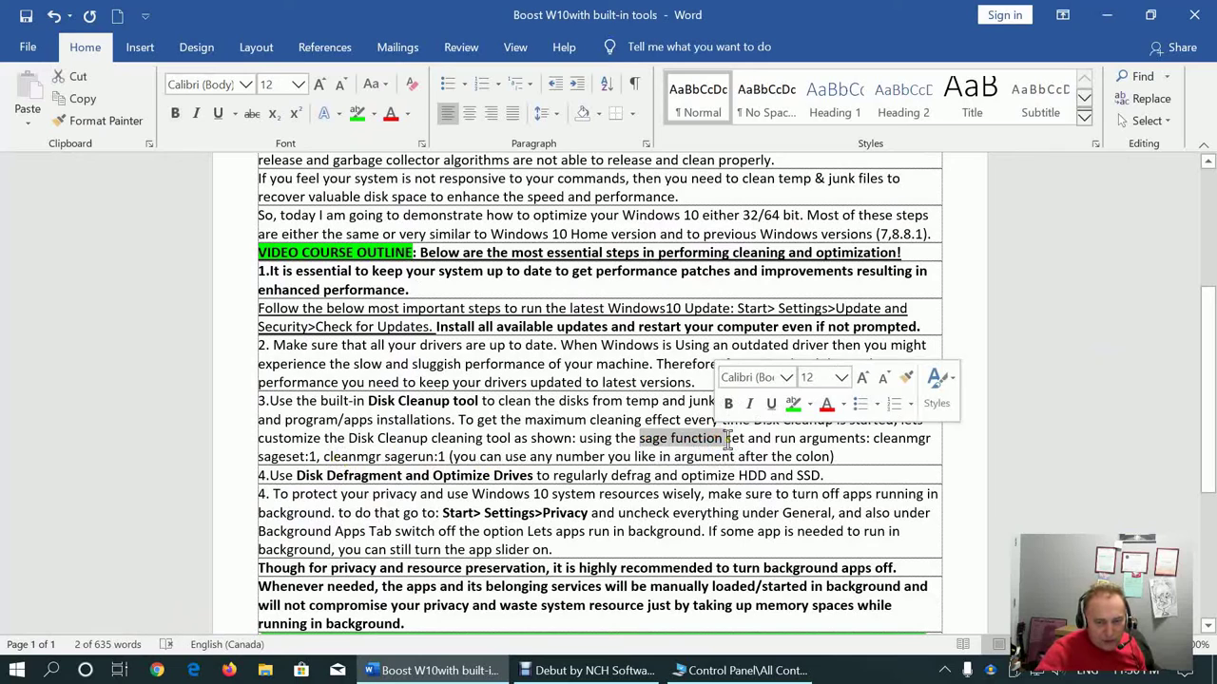
{"action": "left_click", "coordinate": [728, 440]}
{"action": "double_click", "coordinate": [728, 439]}
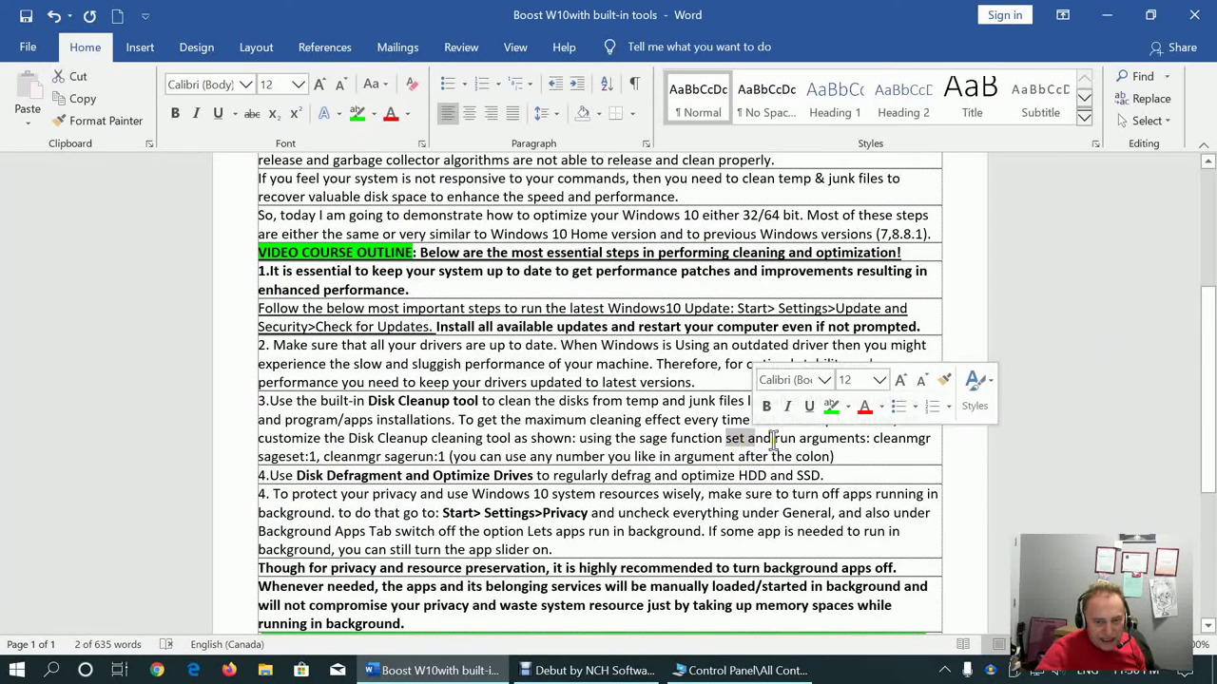
{"action": "left_click", "coordinate": [562, 439]}
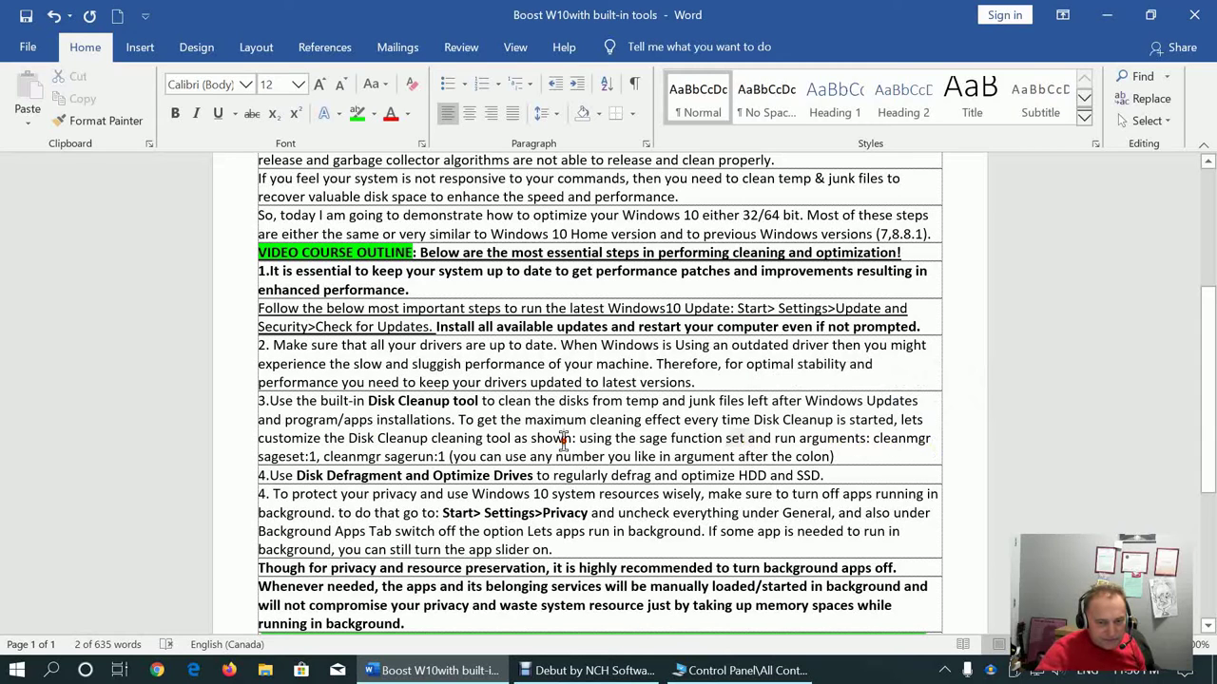
In the Windows 10 Start menu, expand Windows Administrative Tools to show Defragment and Optimize Drives and Disk Cleanup
{"action": "left_click", "coordinate": [1047, 422]}
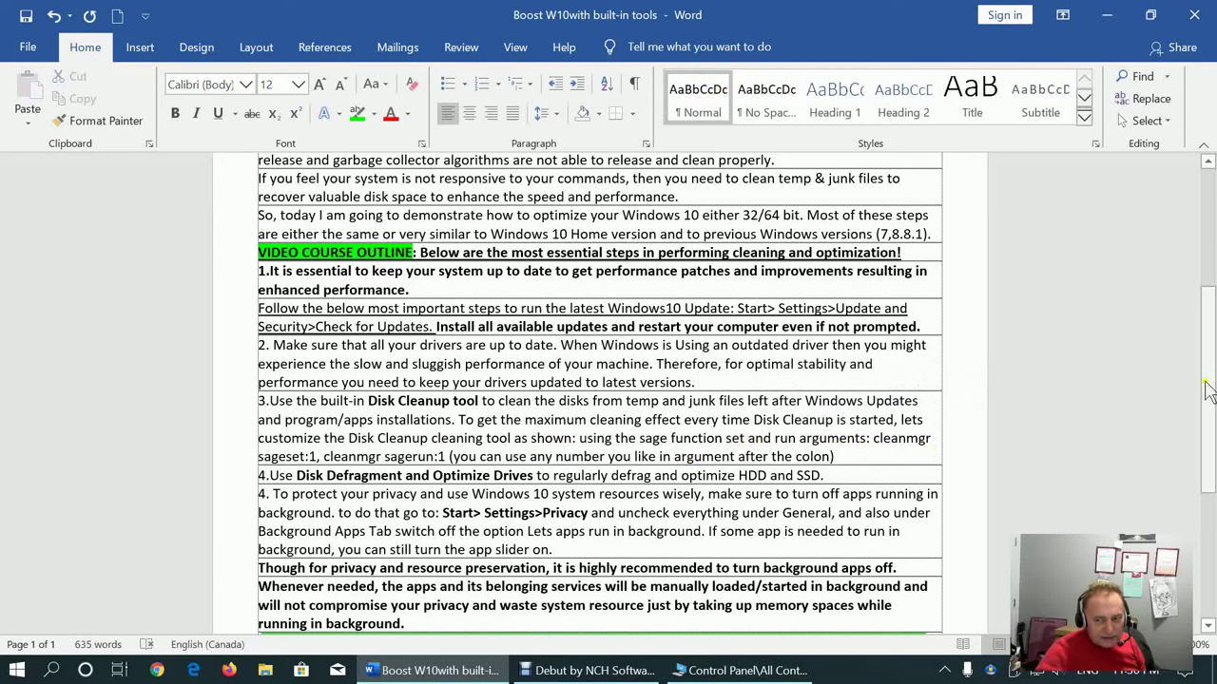
{"action": "left_click_drag", "start_coordinate": [1205, 389], "coordinate": [1206, 418]}
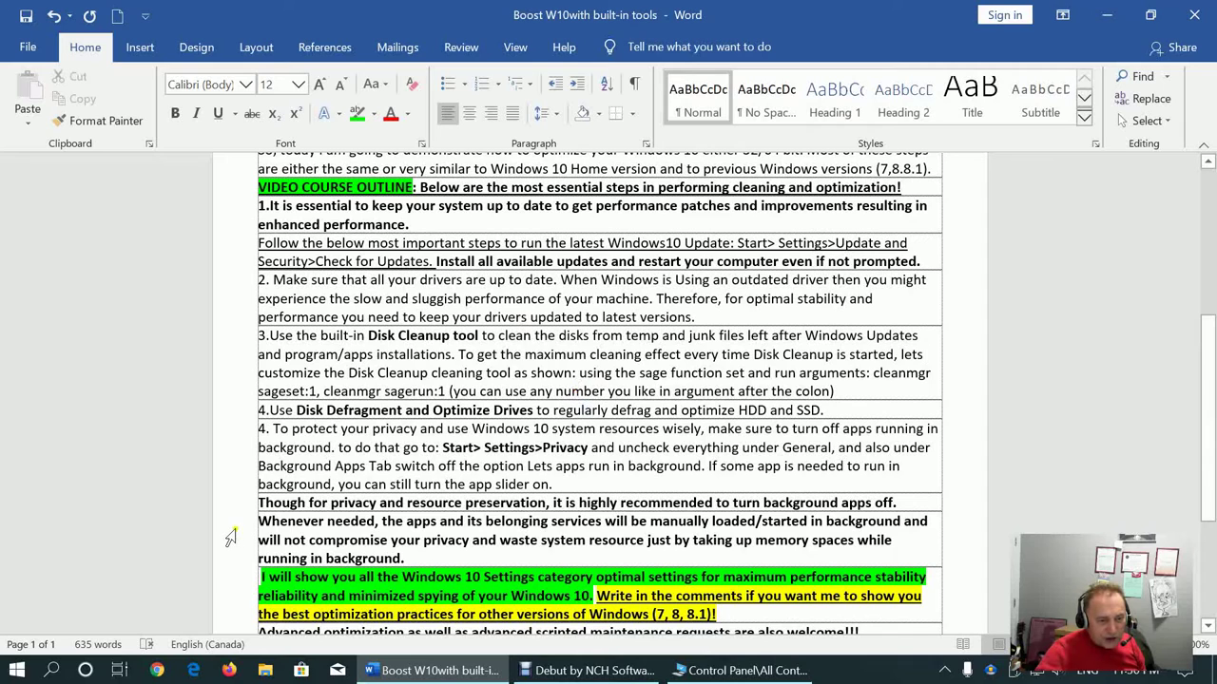
{"action": "left_click", "coordinate": [16, 670]}
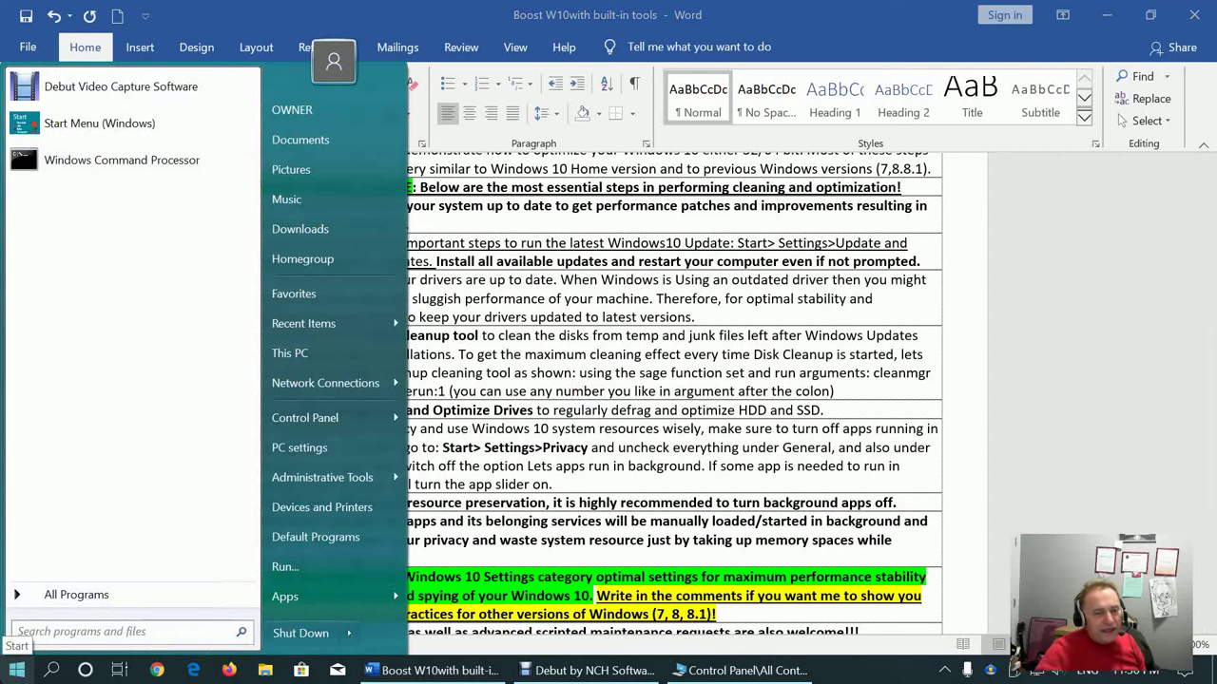
{"action": "mouse_move", "coordinate": [304, 418]}
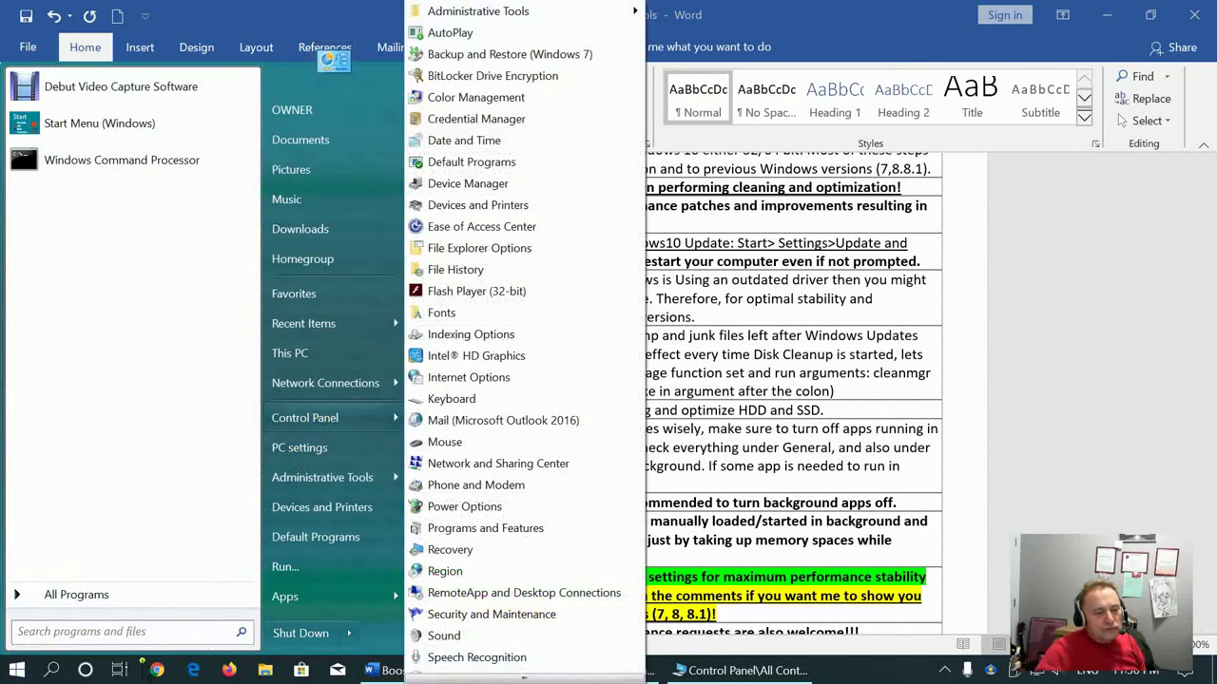
{"action": "left_click", "coordinate": [16, 670]}
{"action": "left_click", "coordinate": [16, 671]}
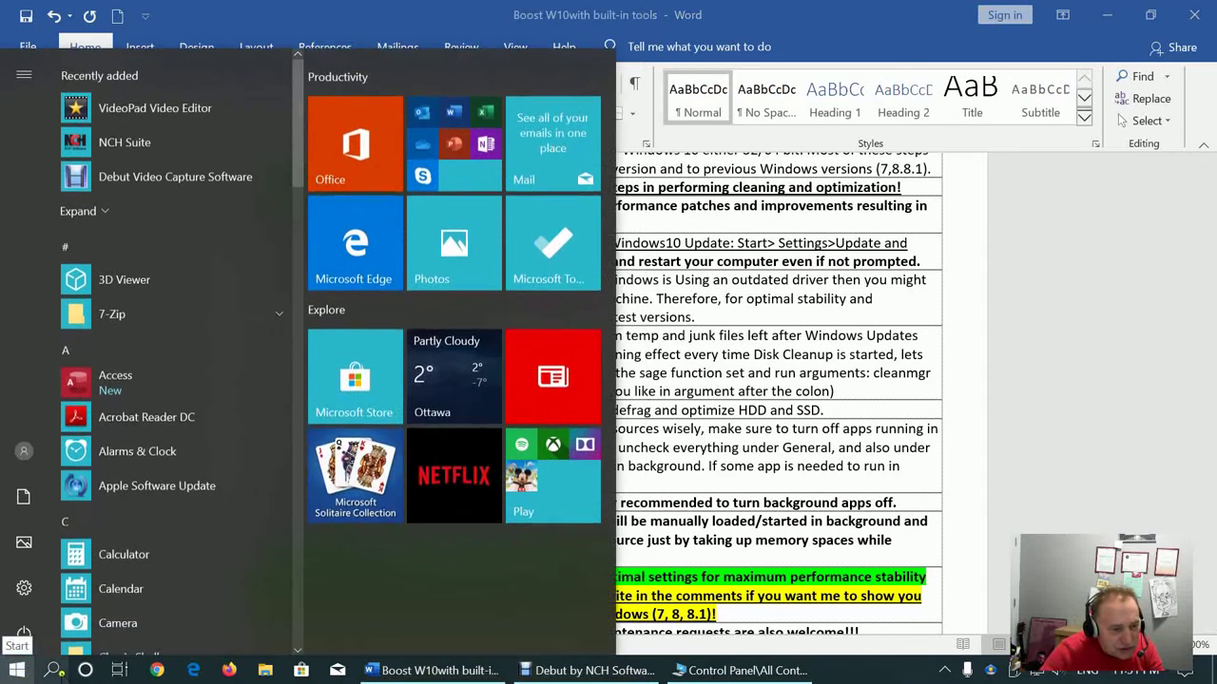
{"action": "scroll", "coordinate": [186, 461], "scroll_direction": "down", "scroll_amount": 5}
{"action": "scroll", "coordinate": [187, 489], "scroll_direction": "down", "scroll_amount": 4}
{"action": "scroll", "coordinate": [188, 490], "scroll_direction": "down", "scroll_amount": 8}
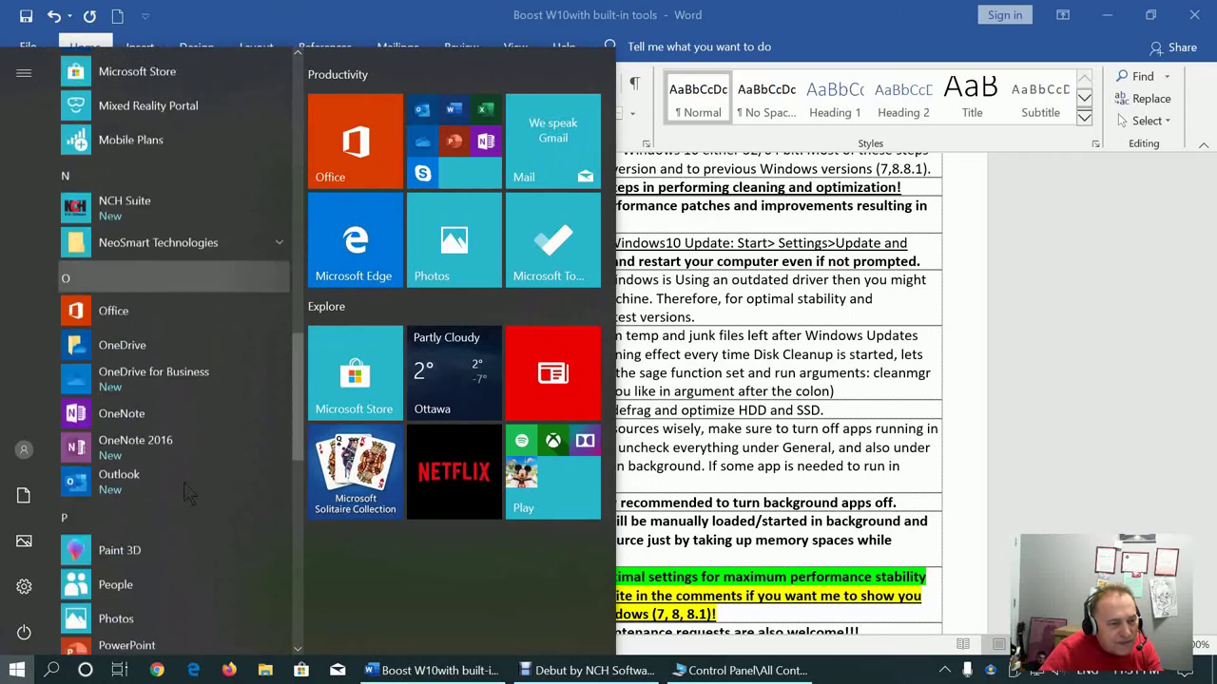
{"action": "scroll", "coordinate": [187, 490], "scroll_direction": "down", "scroll_amount": 3}
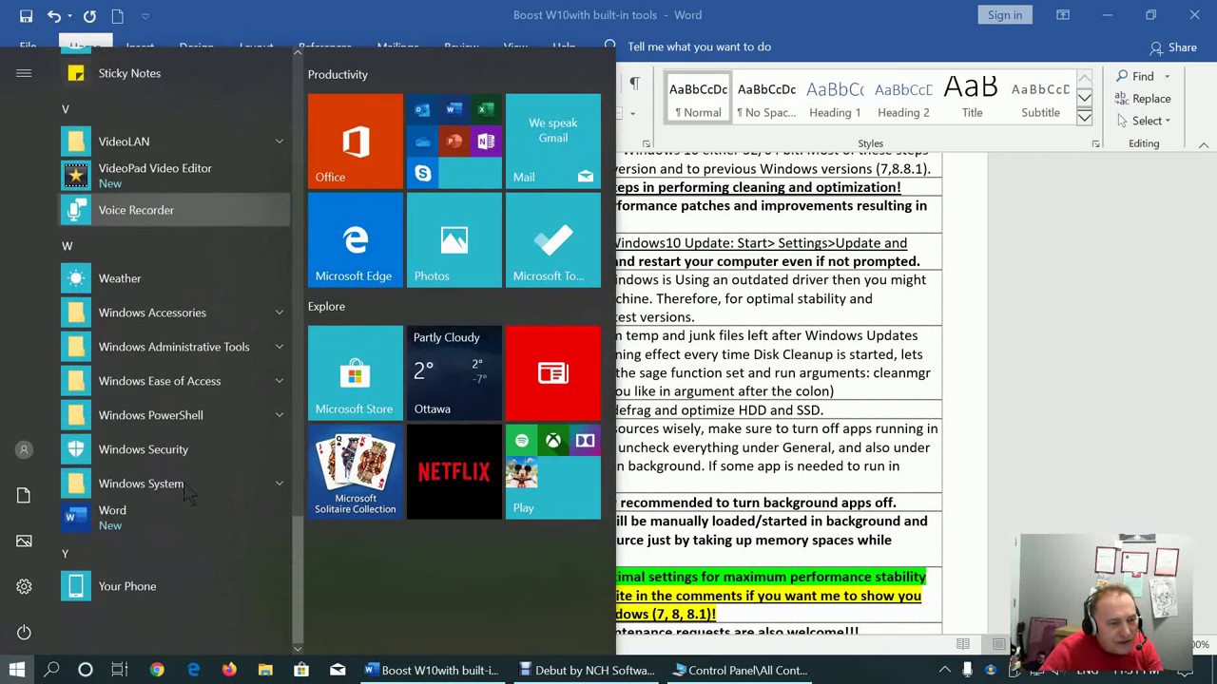
{"action": "left_click", "coordinate": [274, 349]}
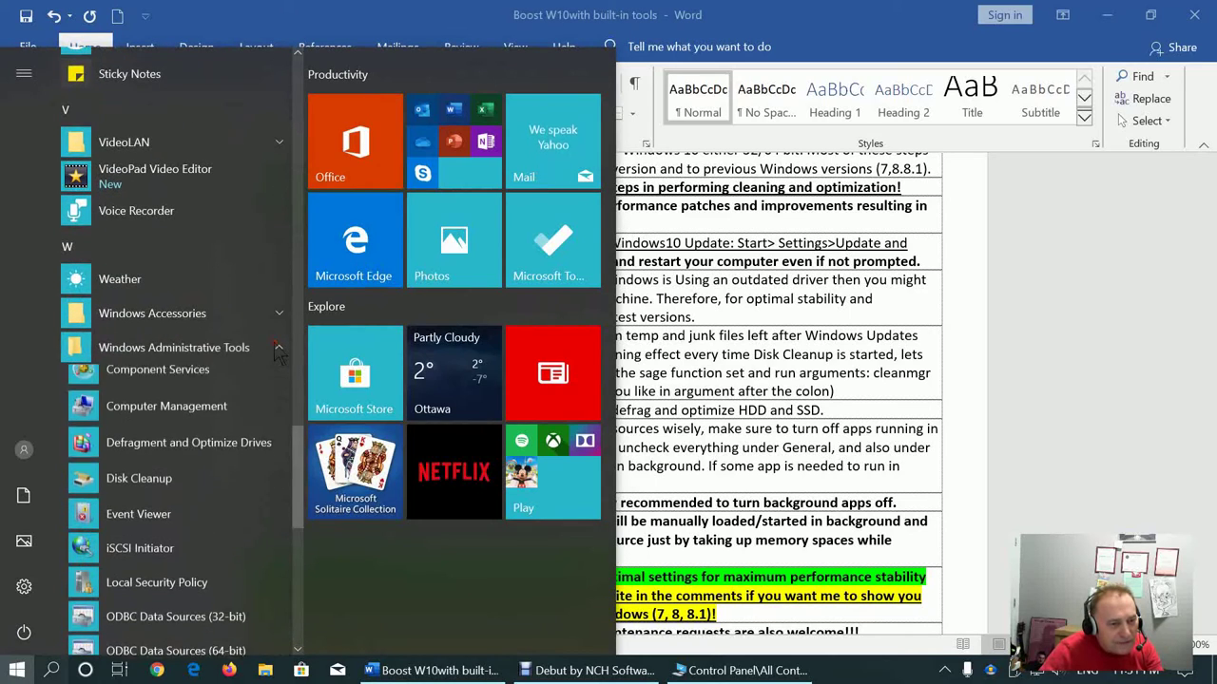
Launch Defragment and Optimize Drives and keep its schedule at Weekly for all drives
{"action": "left_click", "coordinate": [202, 452]}
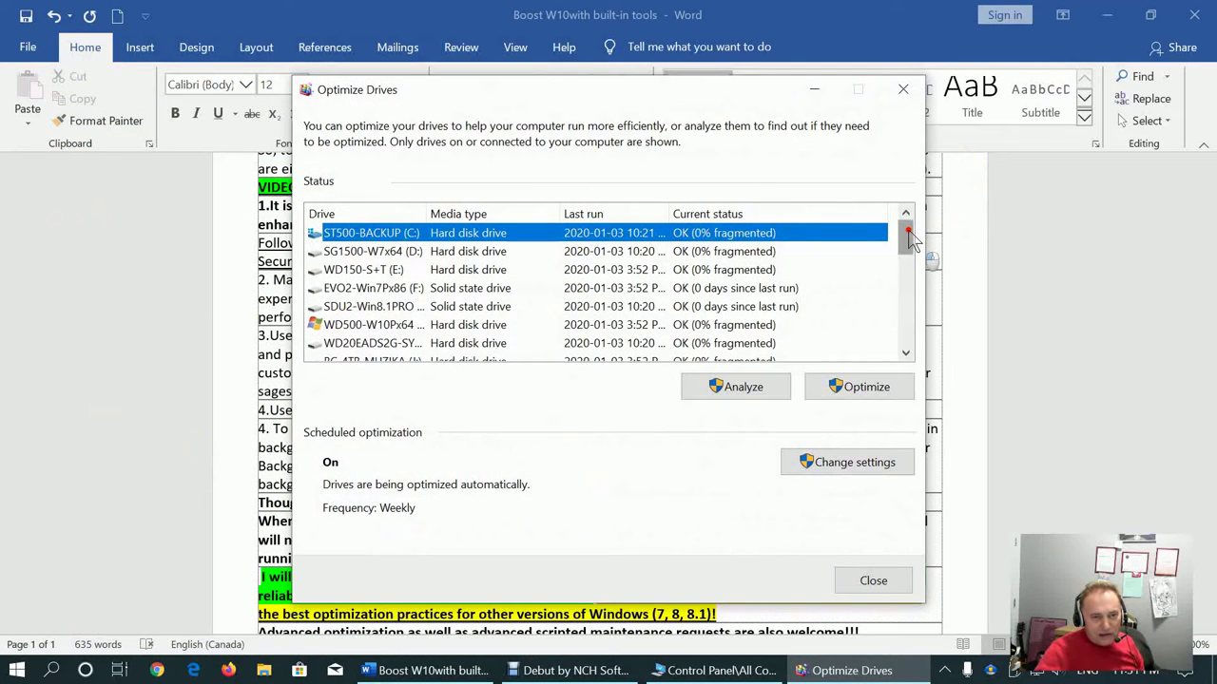
{"action": "mouse_move", "coordinate": [908, 237]}
{"action": "left_mouse_down"}
{"action": "mouse_move", "coordinate": [896, 340]}
{"action": "mouse_move", "coordinate": [894, 219]}
{"action": "left_mouse_up"}
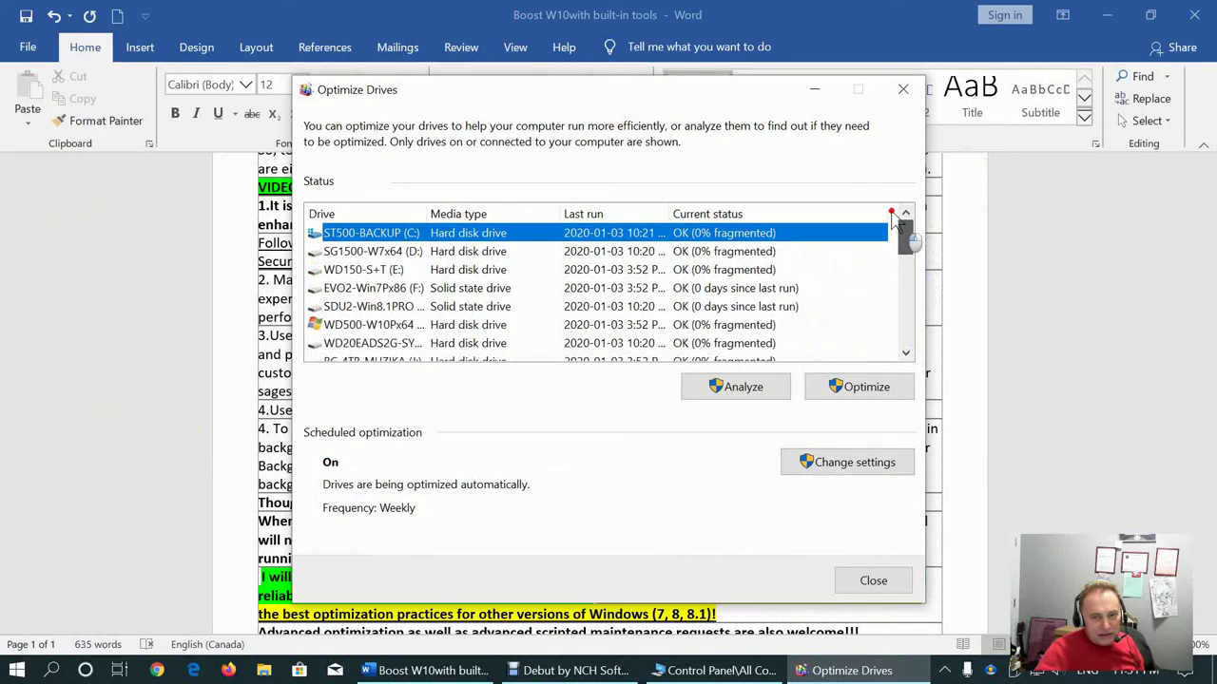
{"action": "left_click", "coordinate": [871, 472]}
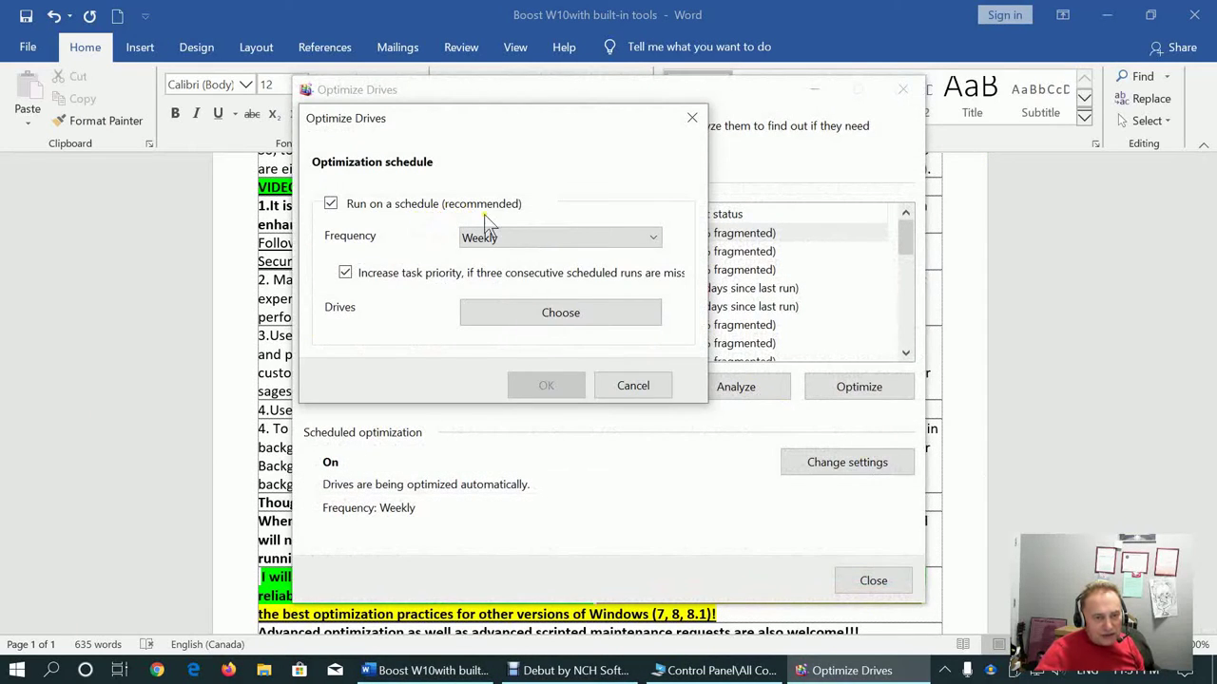
{"action": "left_click", "coordinate": [654, 243]}
{"action": "left_click", "coordinate": [654, 242]}
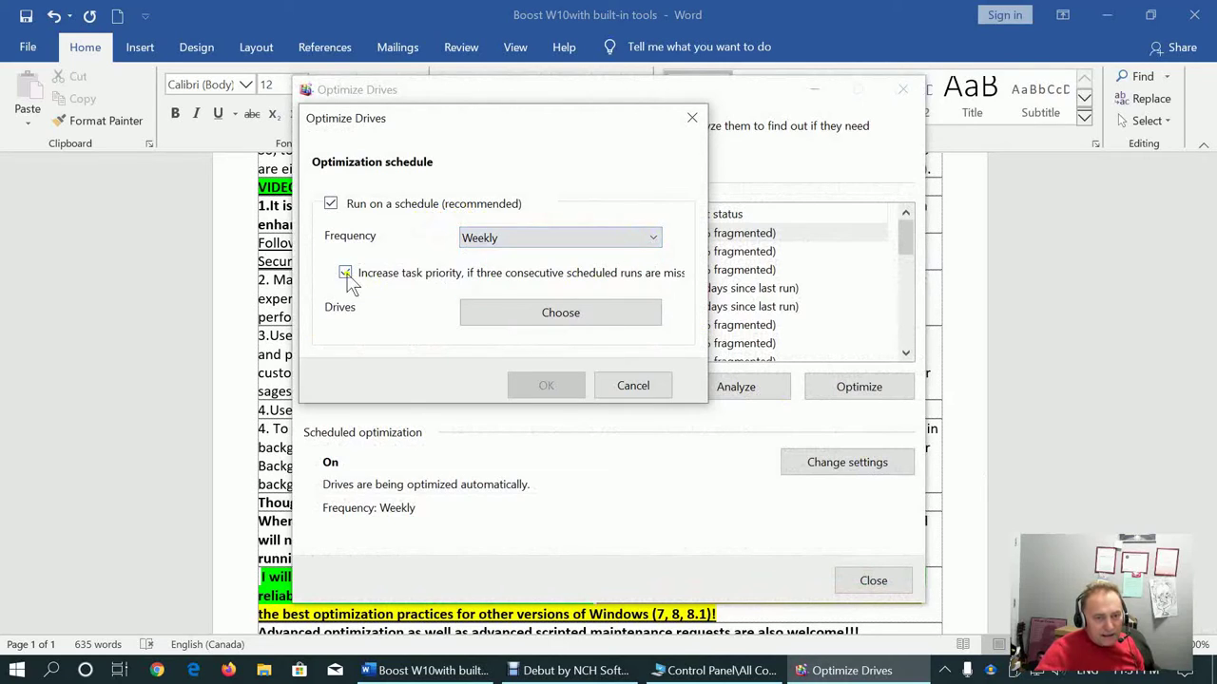
{"action": "left_click", "coordinate": [539, 314]}
{"action": "mouse_move", "coordinate": [681, 238]}
{"action": "left_mouse_down"}
{"action": "mouse_move", "coordinate": [680, 338]}
{"action": "mouse_move", "coordinate": [681, 228]}
{"action": "left_mouse_up"}
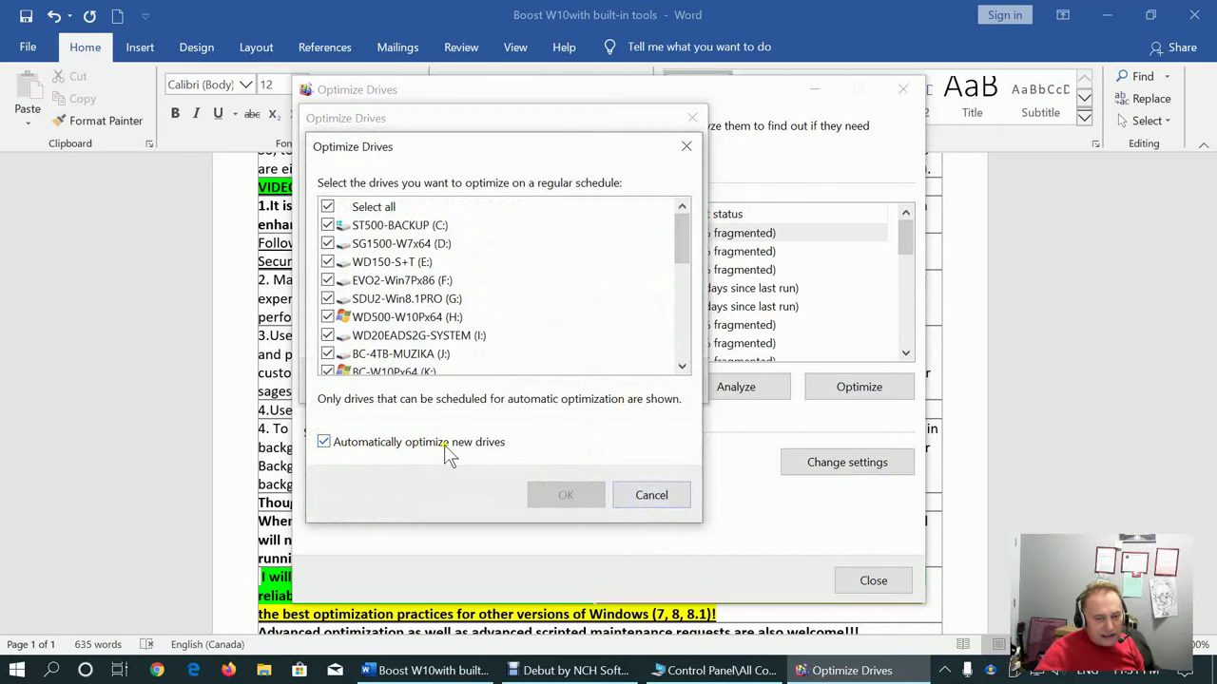
{"action": "left_click", "coordinate": [639, 495]}
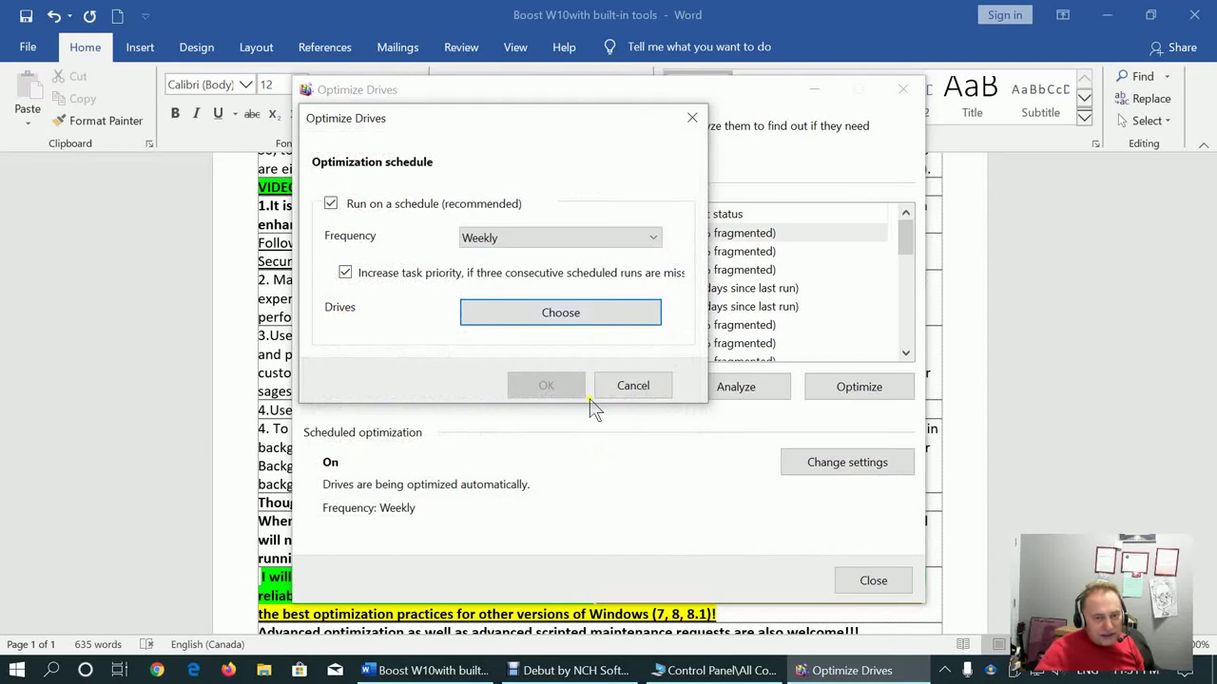
Optimize the ST500-BACKUP (C:) and SG1500-W7x64 (D:) drives
{"action": "left_click", "coordinate": [632, 385]}
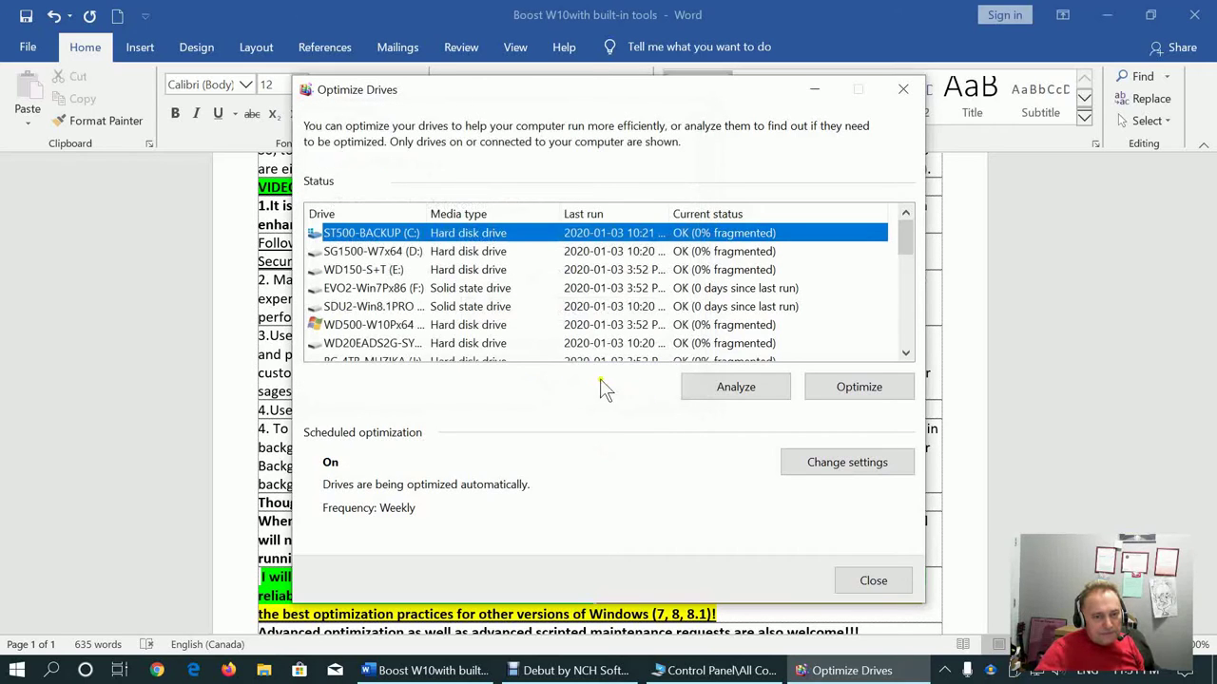
{"action": "left_click", "coordinate": [455, 291]}
{"action": "left_click", "coordinate": [457, 308]}
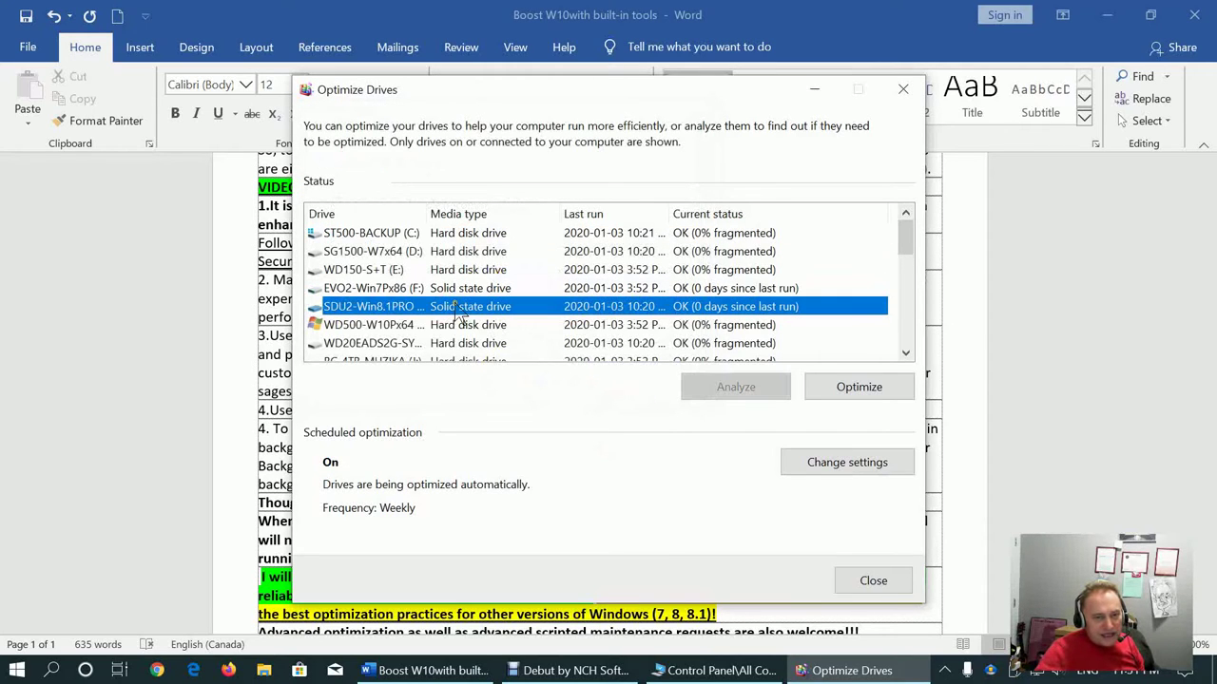
{"action": "left_click", "coordinate": [452, 271]}
{"action": "left_click", "coordinate": [453, 254]}
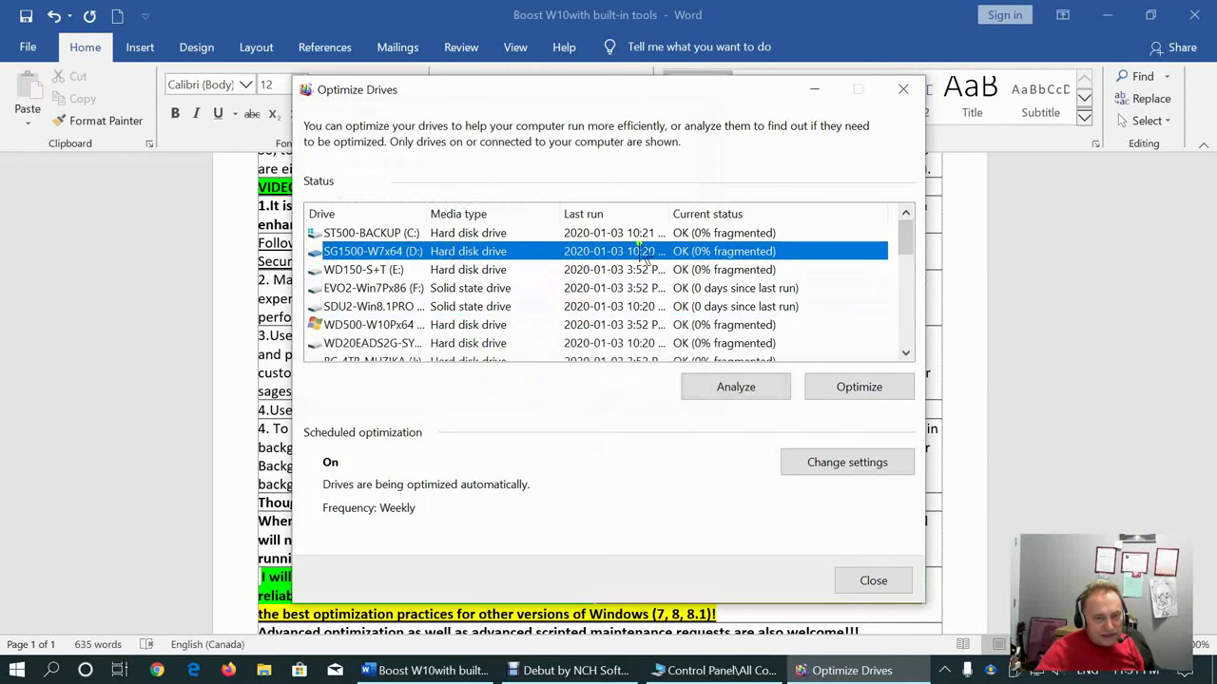
{"action": "mouse_move", "coordinate": [905, 236]}
{"action": "left_mouse_down"}
{"action": "mouse_move", "coordinate": [905, 275]}
{"action": "mouse_move", "coordinate": [905, 235]}
{"action": "left_mouse_up"}
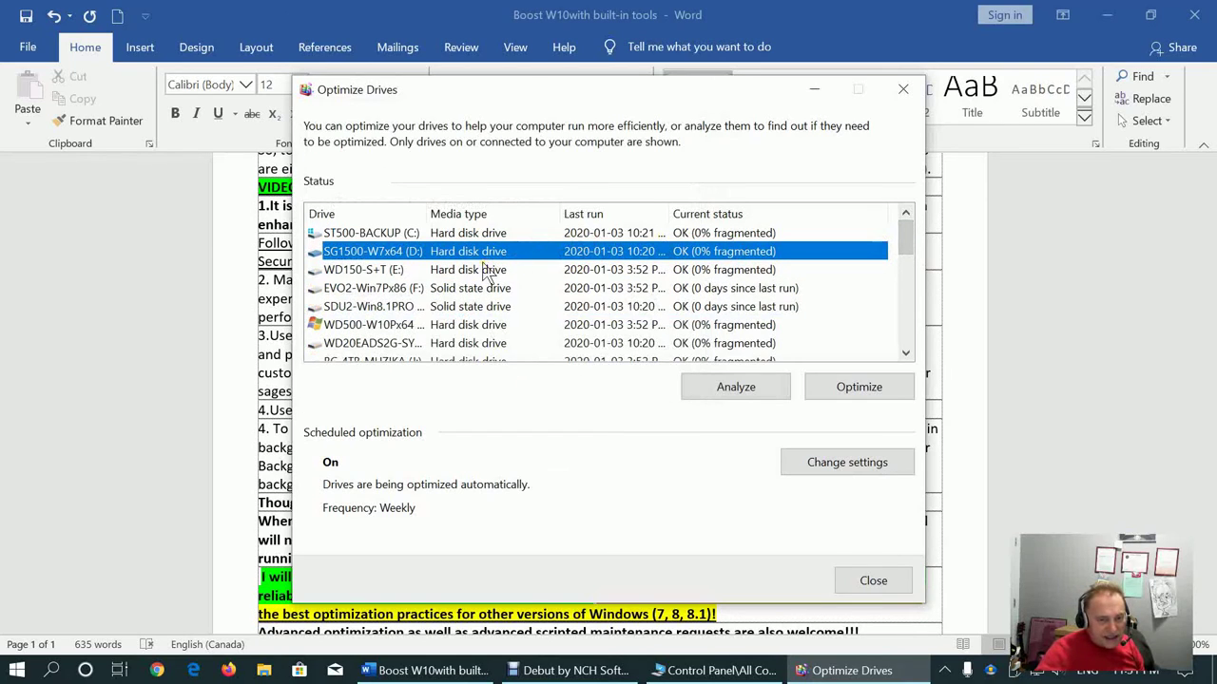
{"action": "left_click", "coordinate": [494, 233]}
{"action": "left_click", "coordinate": [495, 250]}
{"action": "left_click", "coordinate": [494, 234]}
{"action": "left_click", "coordinate": [494, 252]}
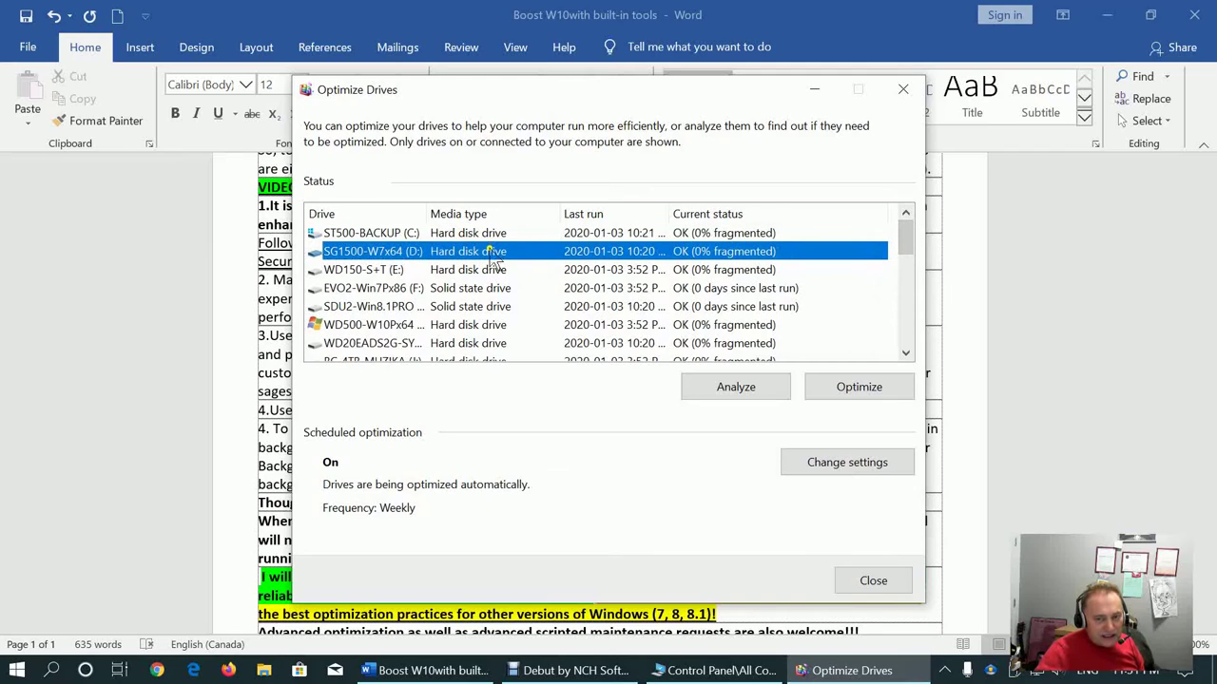
{"action": "left_click", "coordinate": [520, 234]}
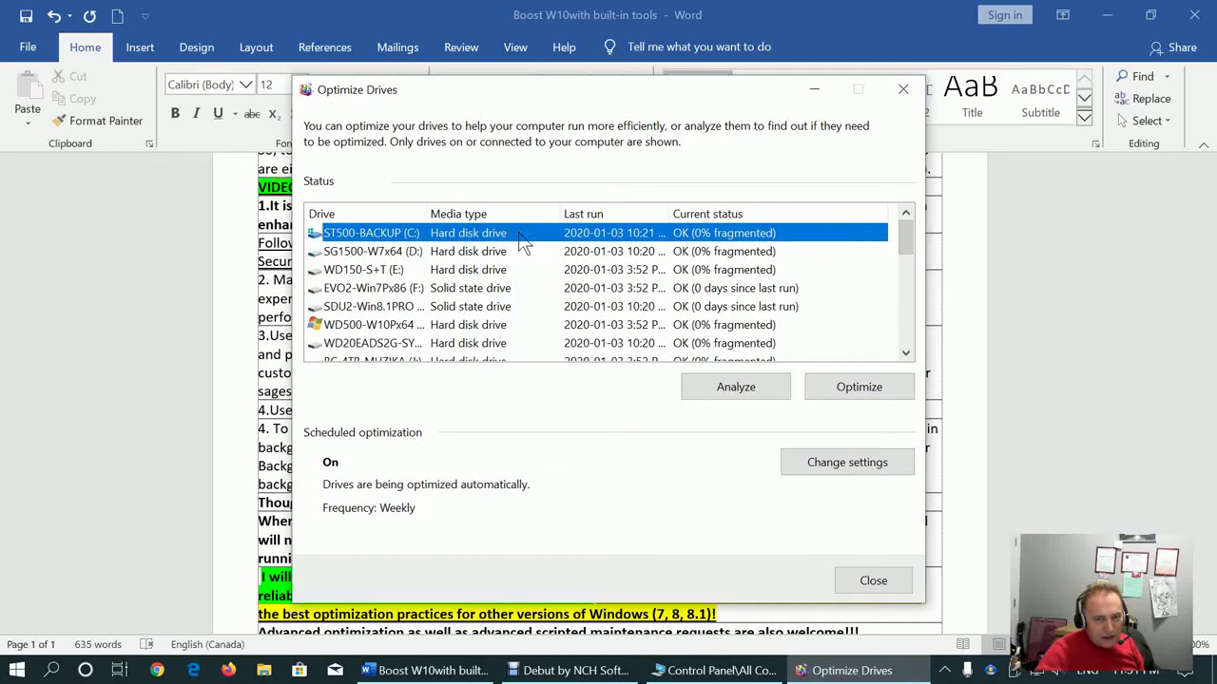
{"action": "left_click", "coordinate": [876, 394]}
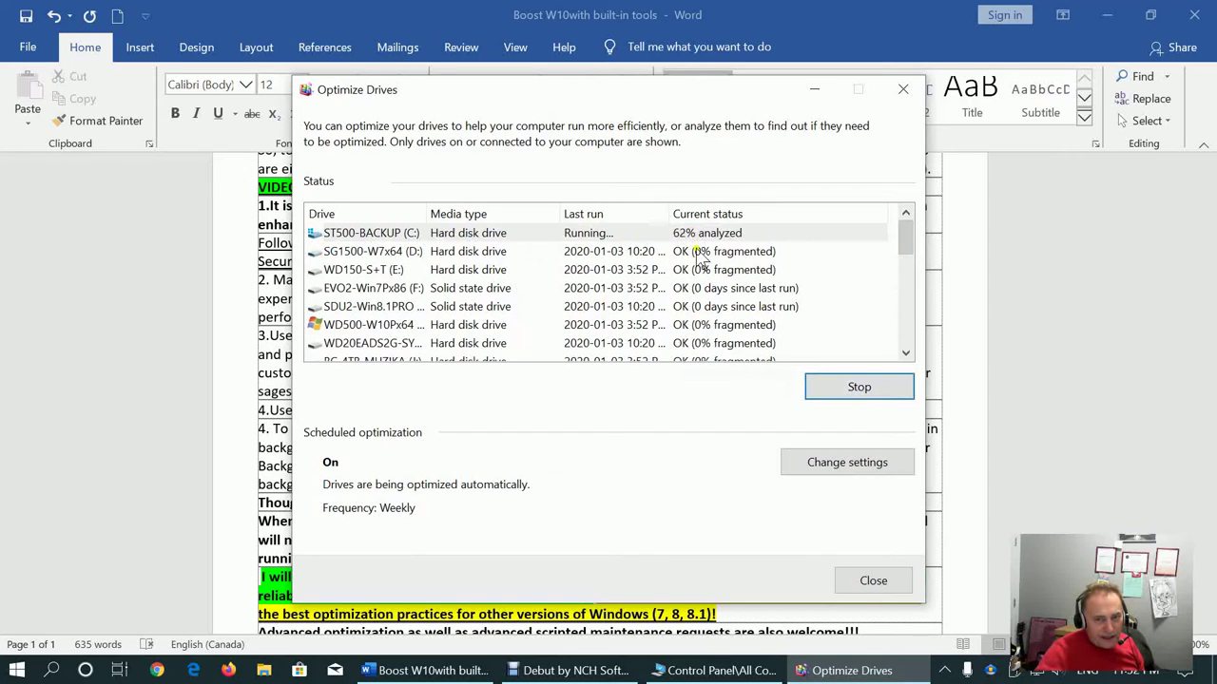
{"action": "left_click", "coordinate": [701, 251]}
{"action": "left_click", "coordinate": [858, 387]}
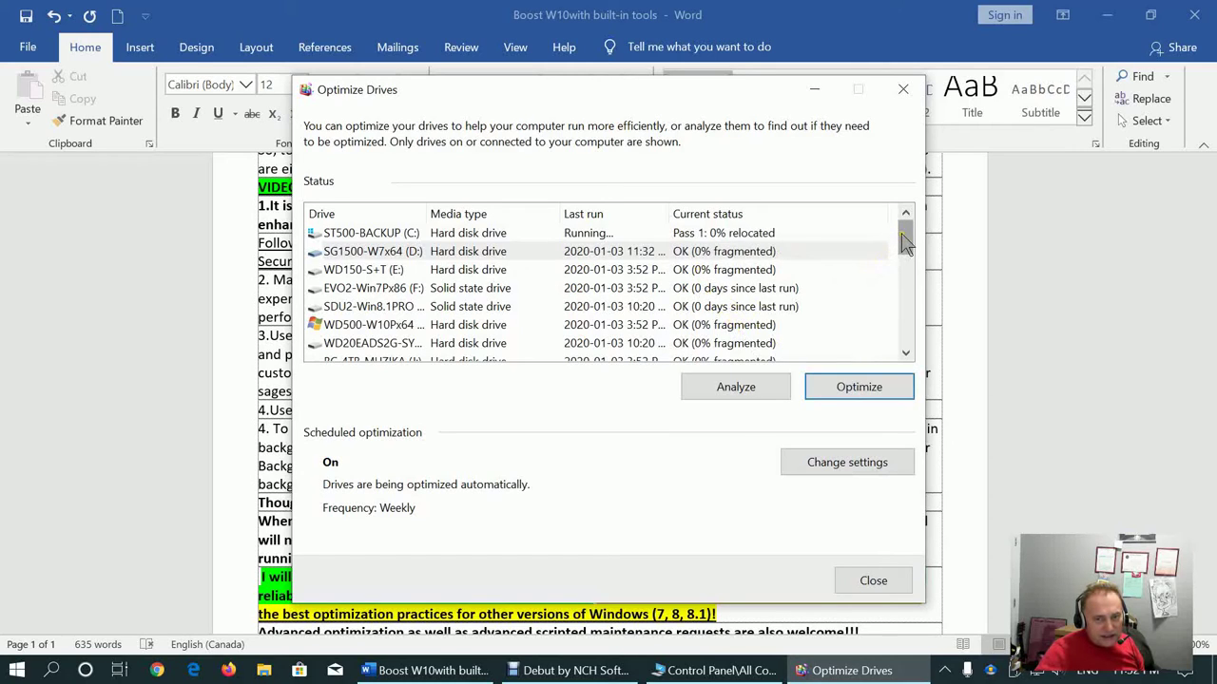
Start, then stop, optimizing the 48%-fragmented WD20EADS drive
{"action": "left_click_drag", "start_coordinate": [904, 242], "coordinate": [904, 330]}
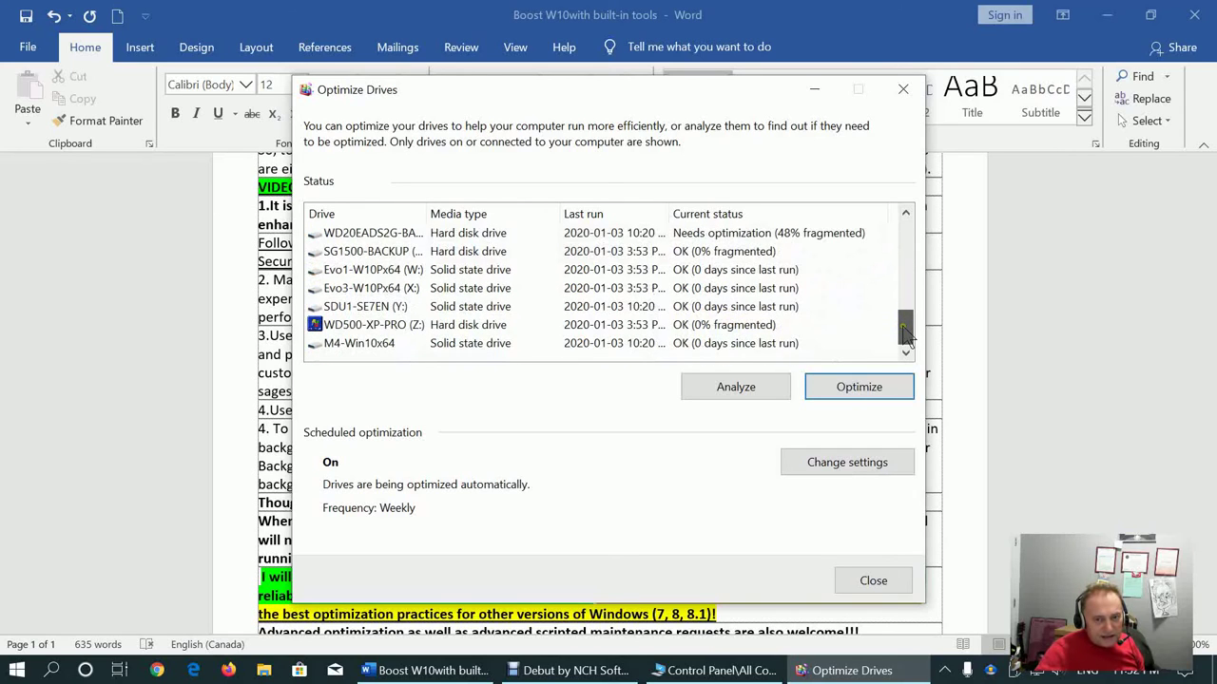
{"action": "left_click", "coordinate": [609, 238]}
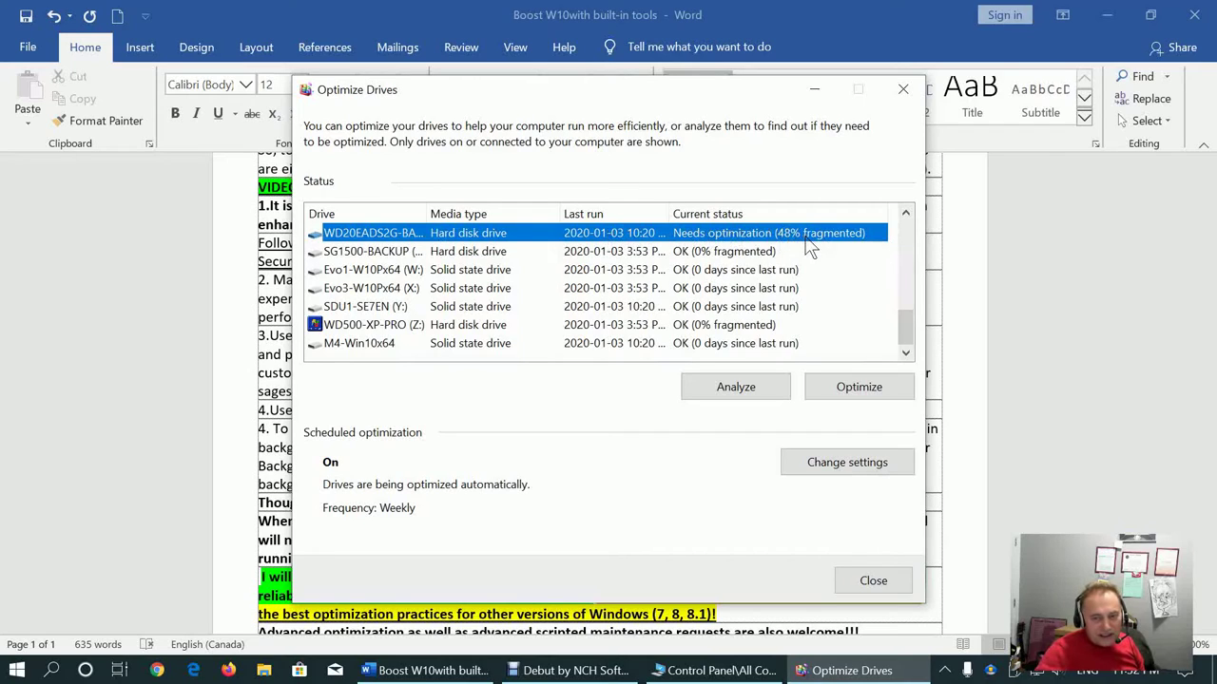
{"action": "left_click", "coordinate": [872, 387]}
{"action": "left_click", "coordinate": [872, 388]}
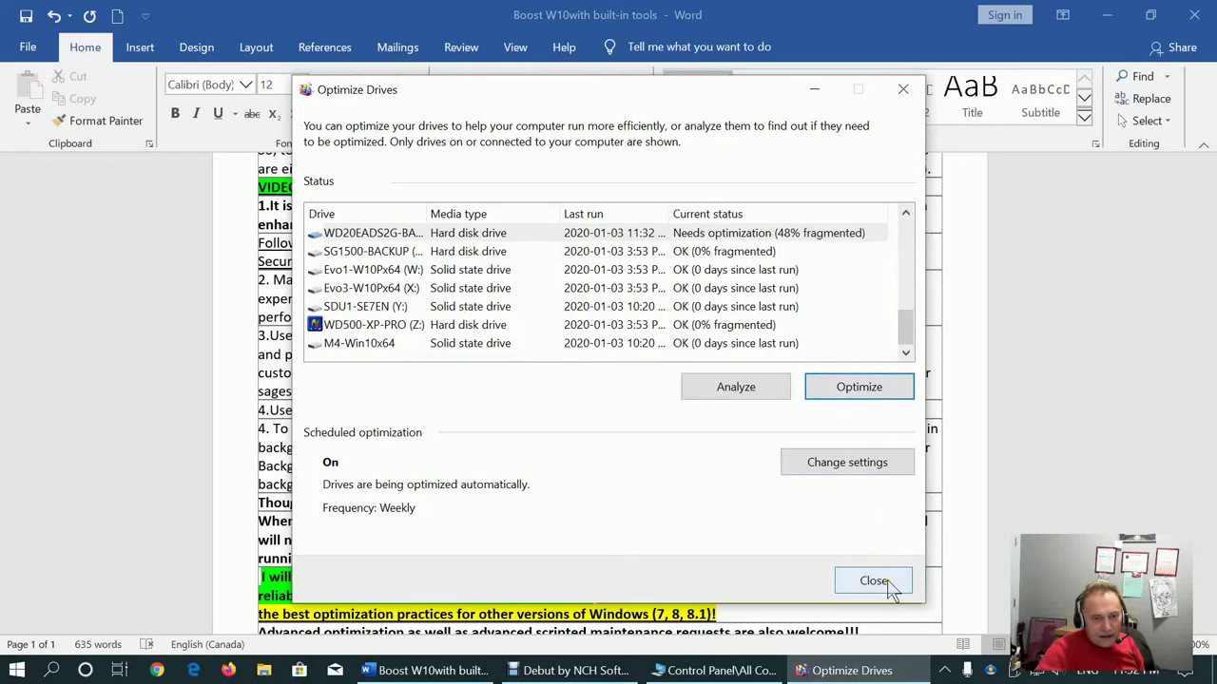
{"action": "left_click", "coordinate": [531, 258]}
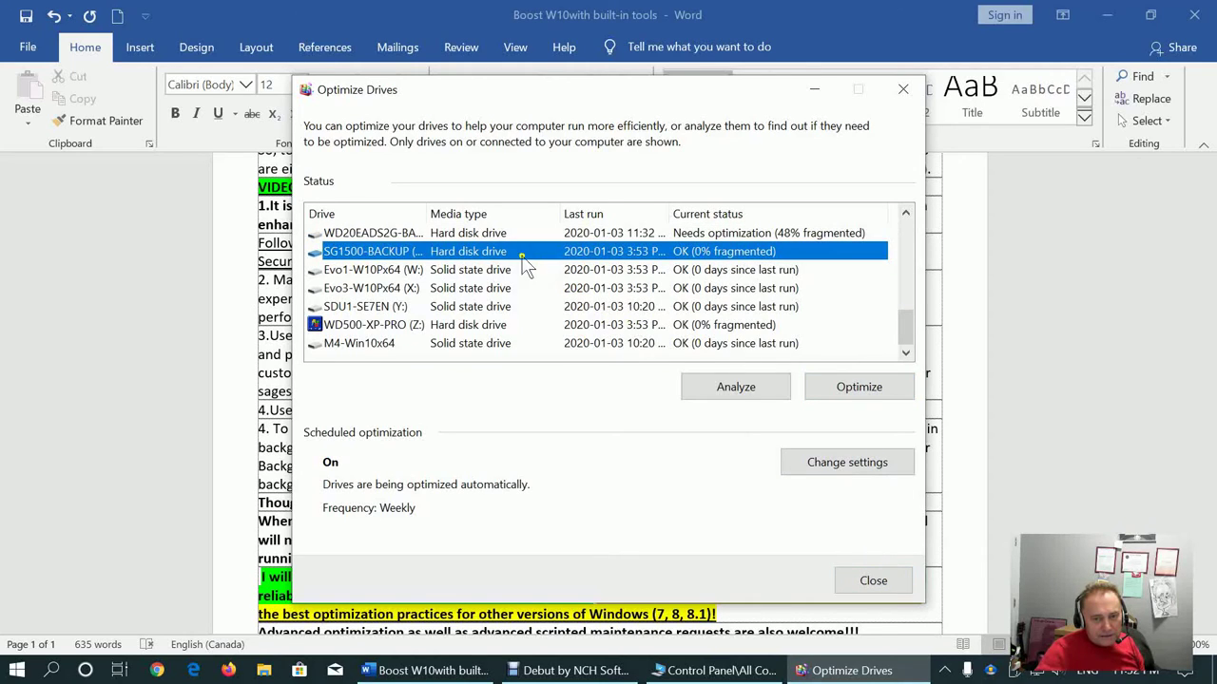
Close Optimize Drives, scroll to the end of the Word checklist, and open Task Manager
{"action": "left_click", "coordinate": [888, 586]}
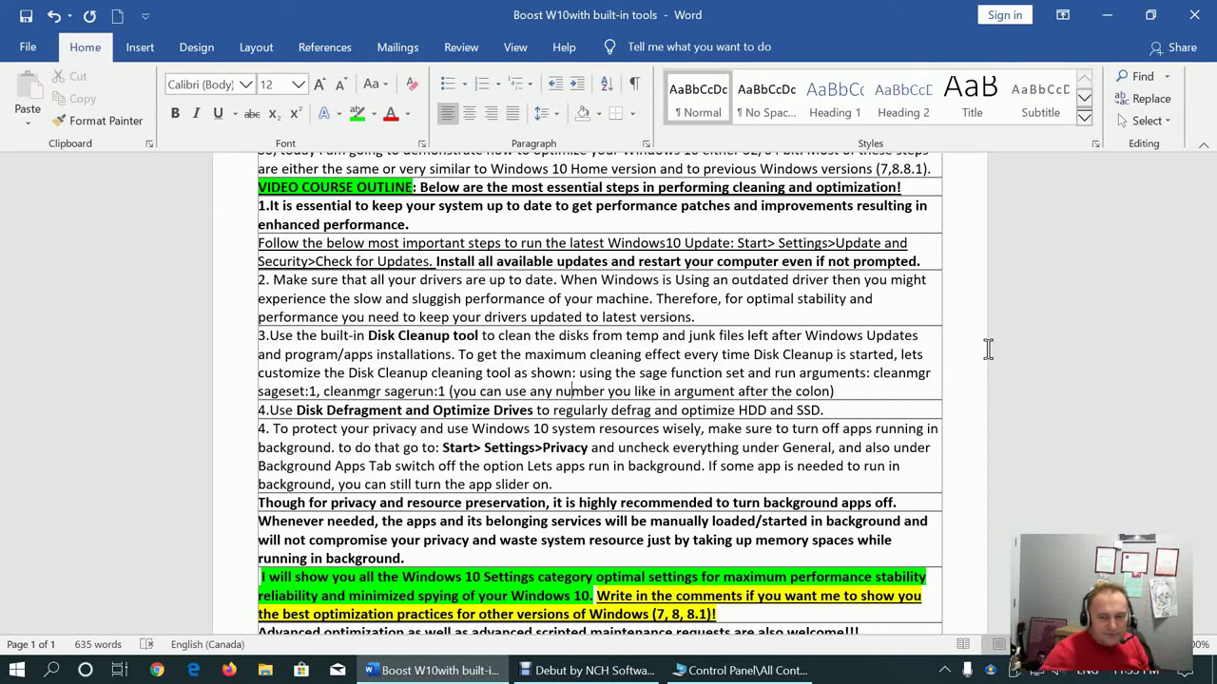
{"action": "scroll", "coordinate": [1211, 459], "scroll_direction": "down", "scroll_amount": 1}
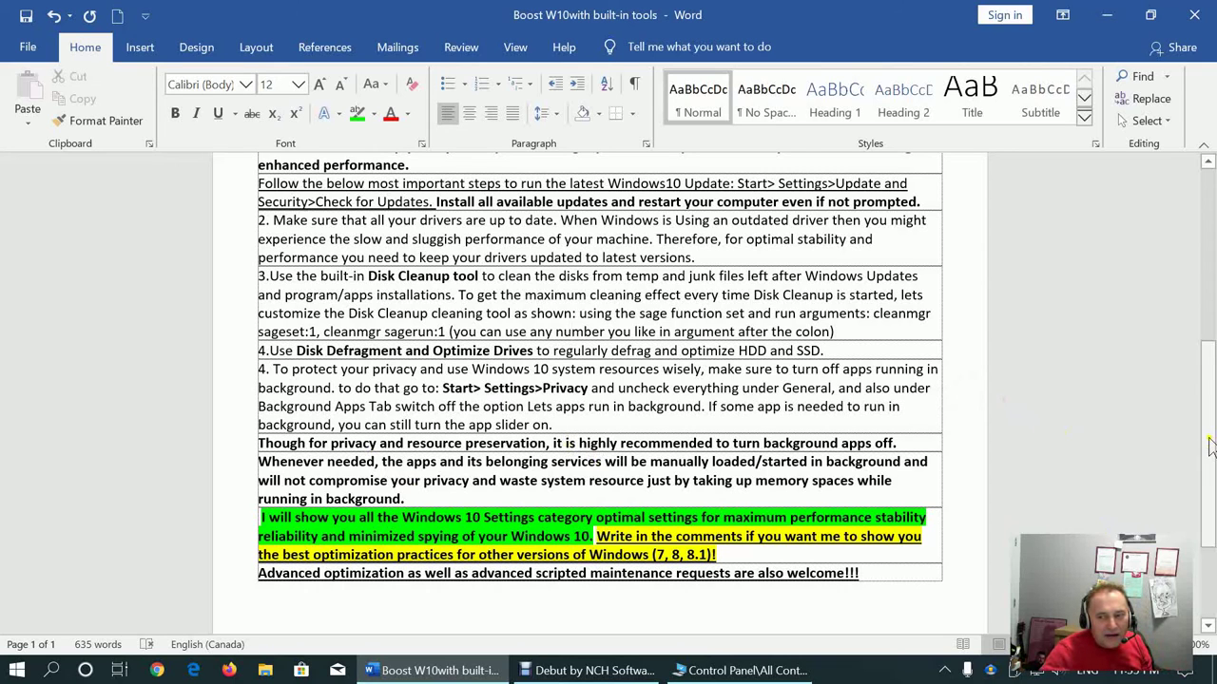
{"action": "scroll", "coordinate": [1210, 464], "scroll_direction": "down", "scroll_amount": 1}
{"action": "key", "text": "ctrl+shift+Escape"}
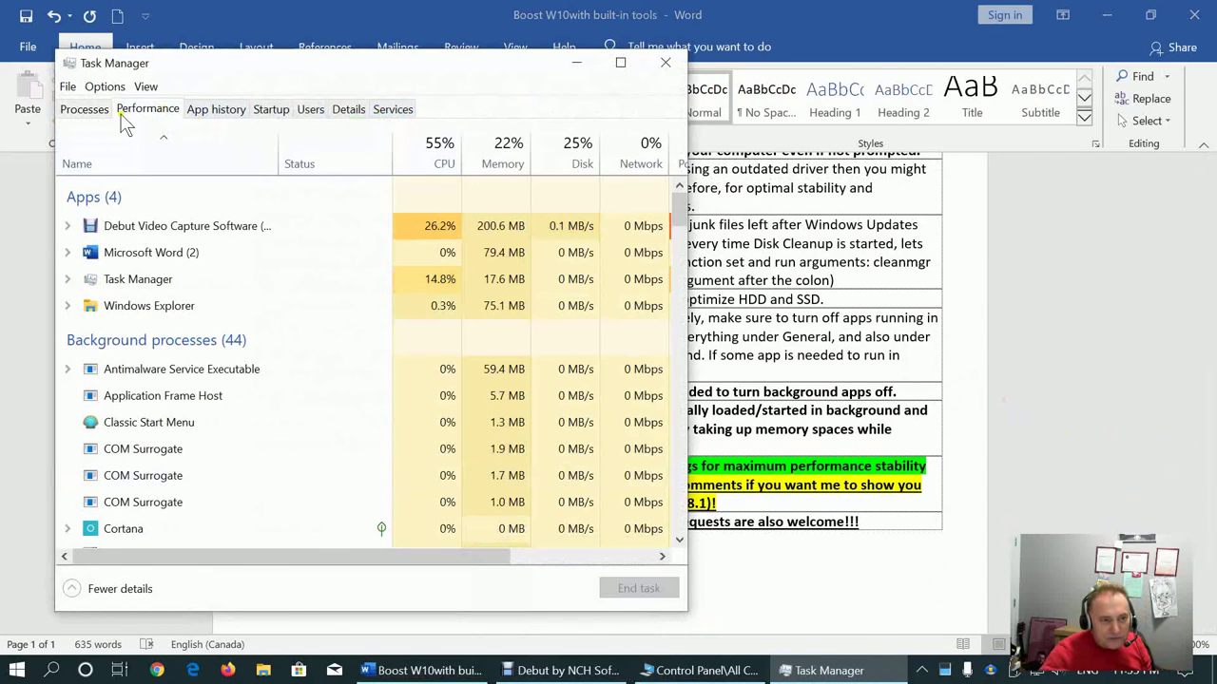
Check CPU usage under Performance, browse the Processes list, then close Task Manager
{"action": "left_click", "coordinate": [122, 114]}
{"action": "left_click", "coordinate": [137, 160]}
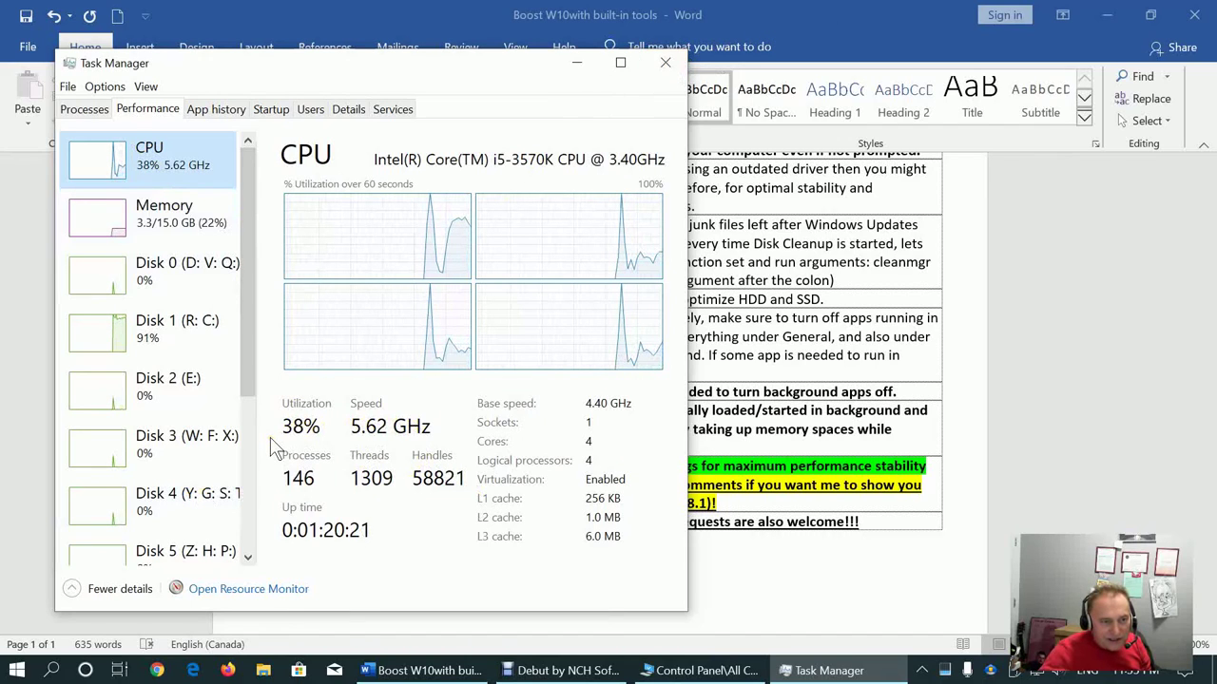
{"action": "left_click", "coordinate": [99, 114]}
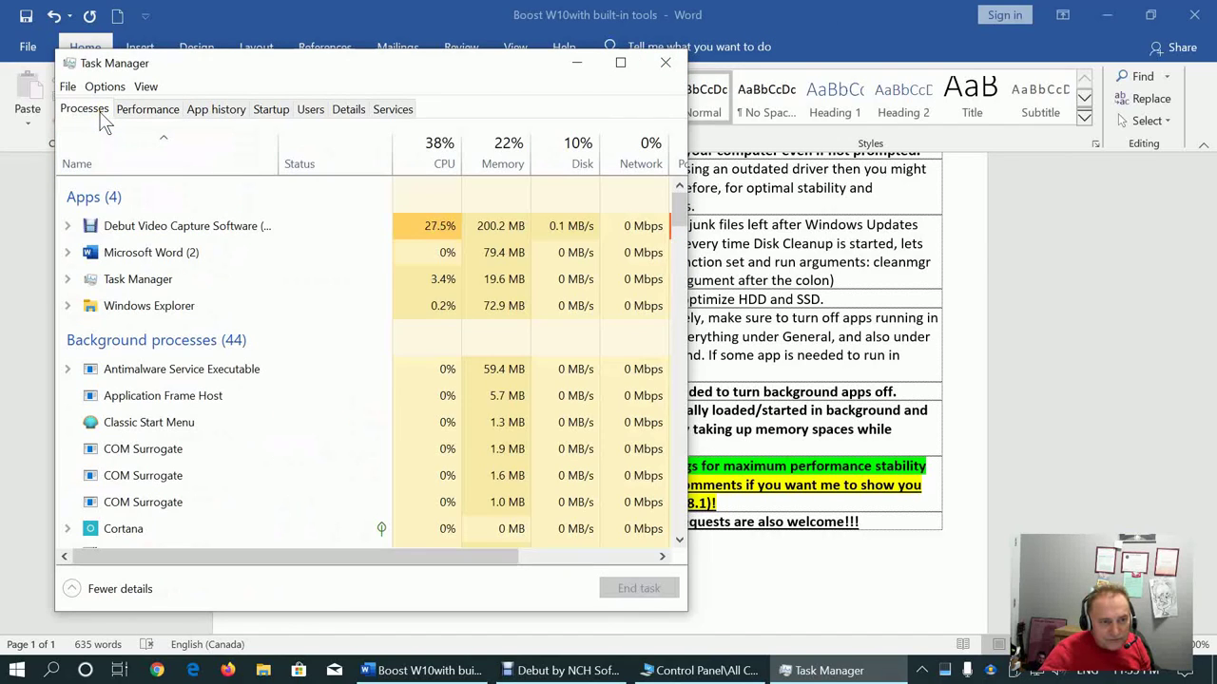
{"action": "scroll", "coordinate": [381, 529], "scroll_direction": "down", "scroll_amount": 1}
{"action": "scroll", "coordinate": [381, 529], "scroll_direction": "up", "scroll_amount": 1}
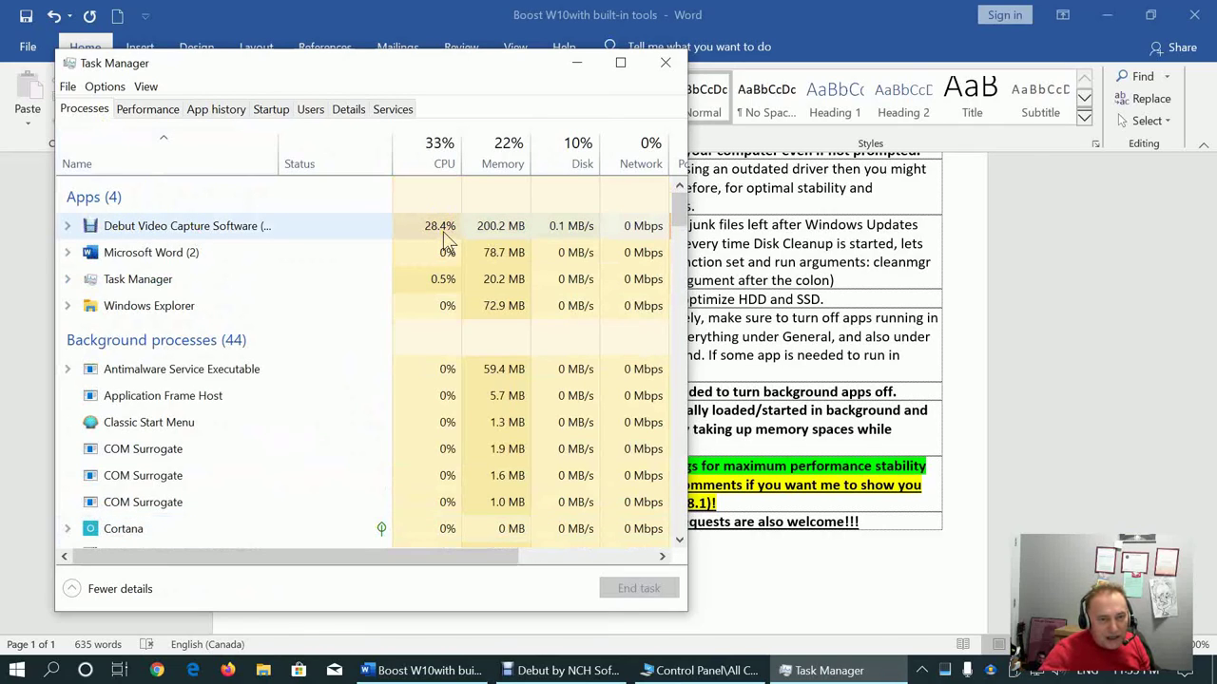
{"action": "scroll", "coordinate": [402, 466], "scroll_direction": "down", "scroll_amount": 3}
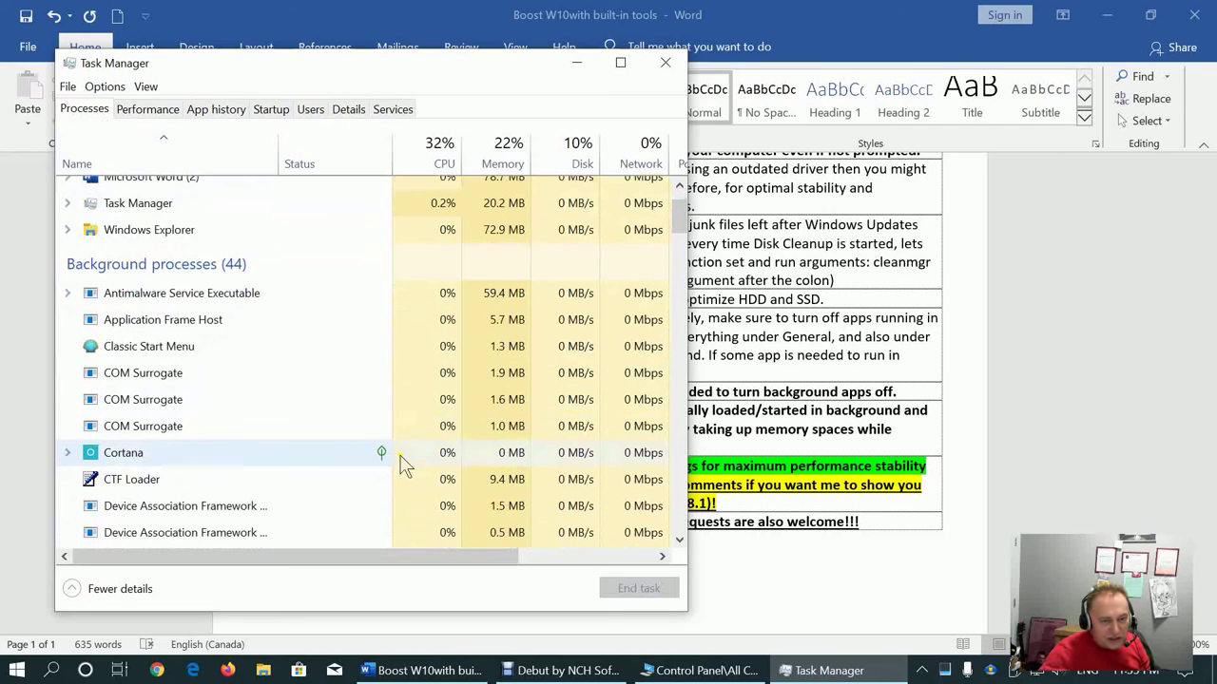
{"action": "scroll", "coordinate": [402, 466], "scroll_direction": "up", "scroll_amount": 4}
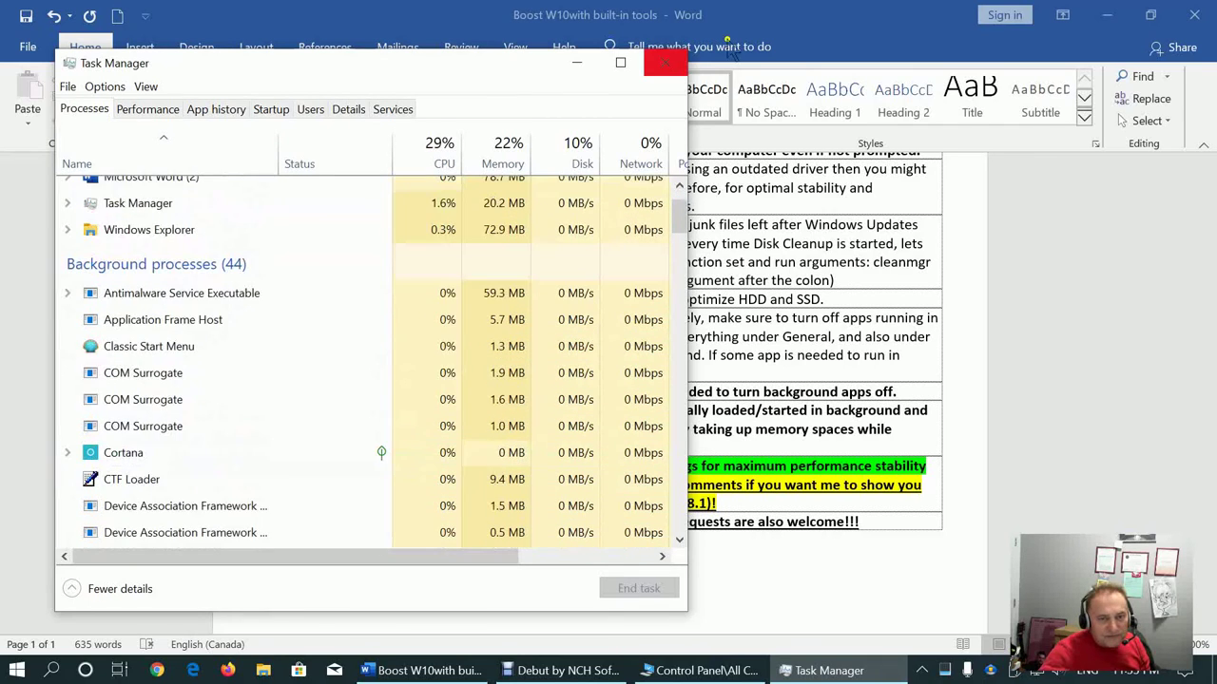
{"action": "left_click", "coordinate": [666, 62]}
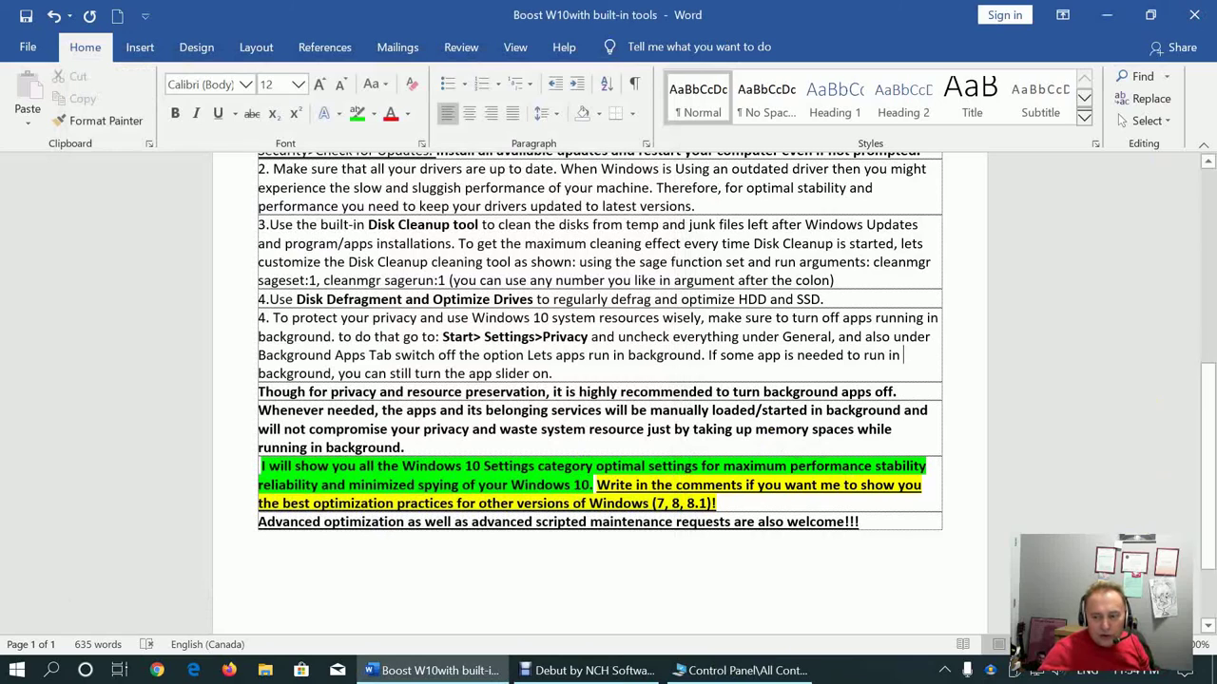
Open All settings from the Action Center, then close Word, saving the checklist
{"action": "left_click", "coordinate": [1192, 672]}
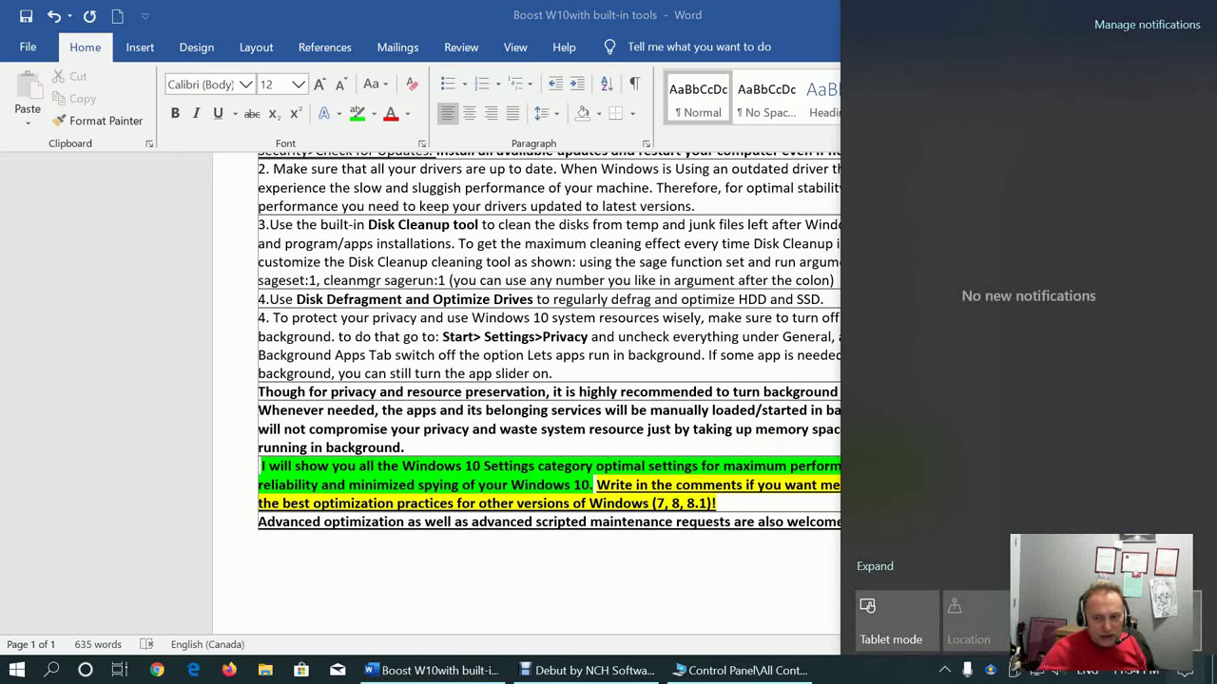
{"action": "left_click", "coordinate": [1016, 637]}
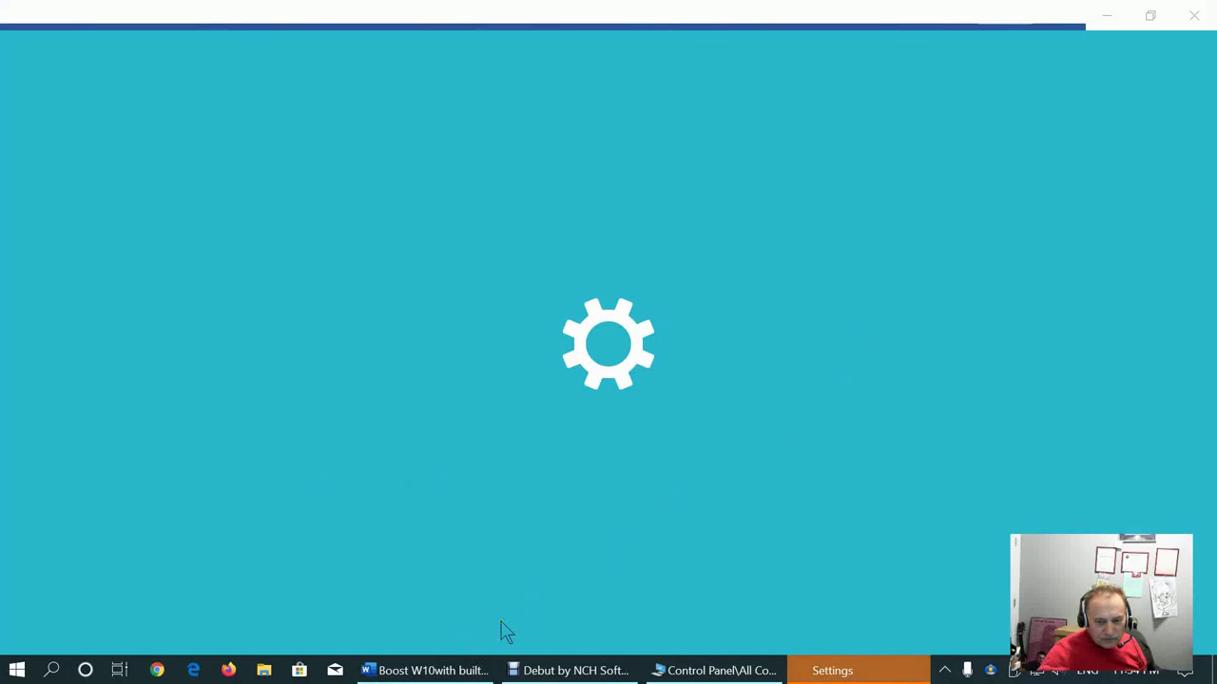
{"action": "right_click", "coordinate": [434, 670]}
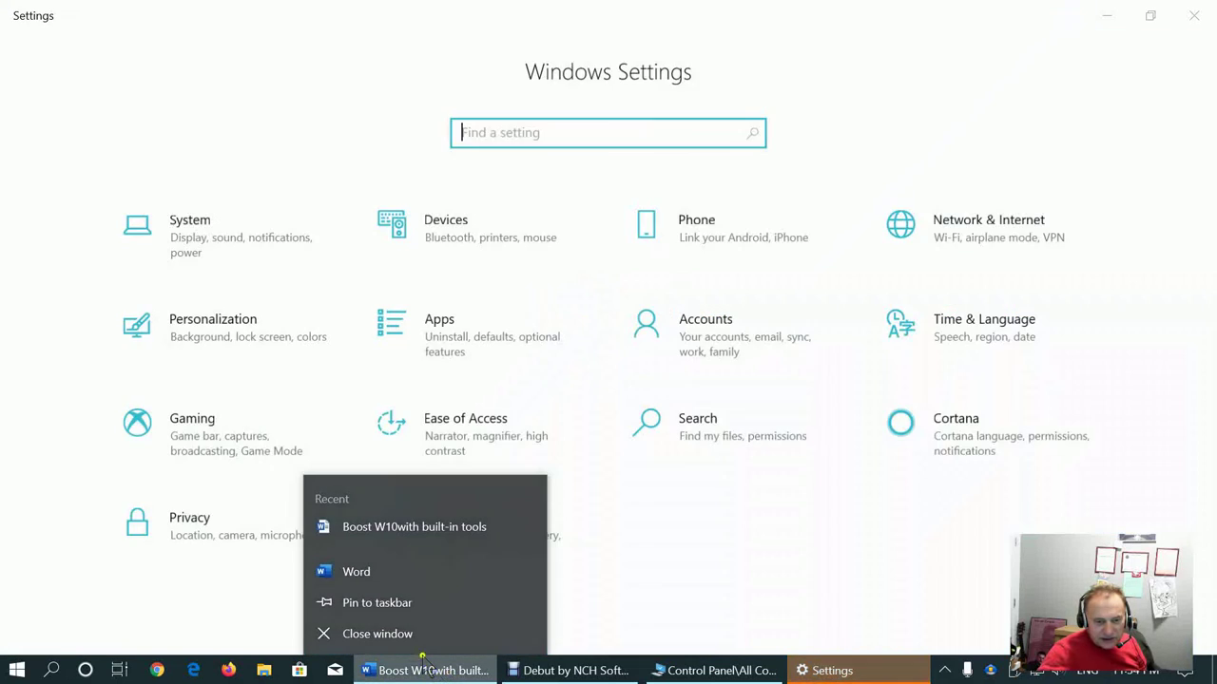
{"action": "left_click", "coordinate": [413, 637]}
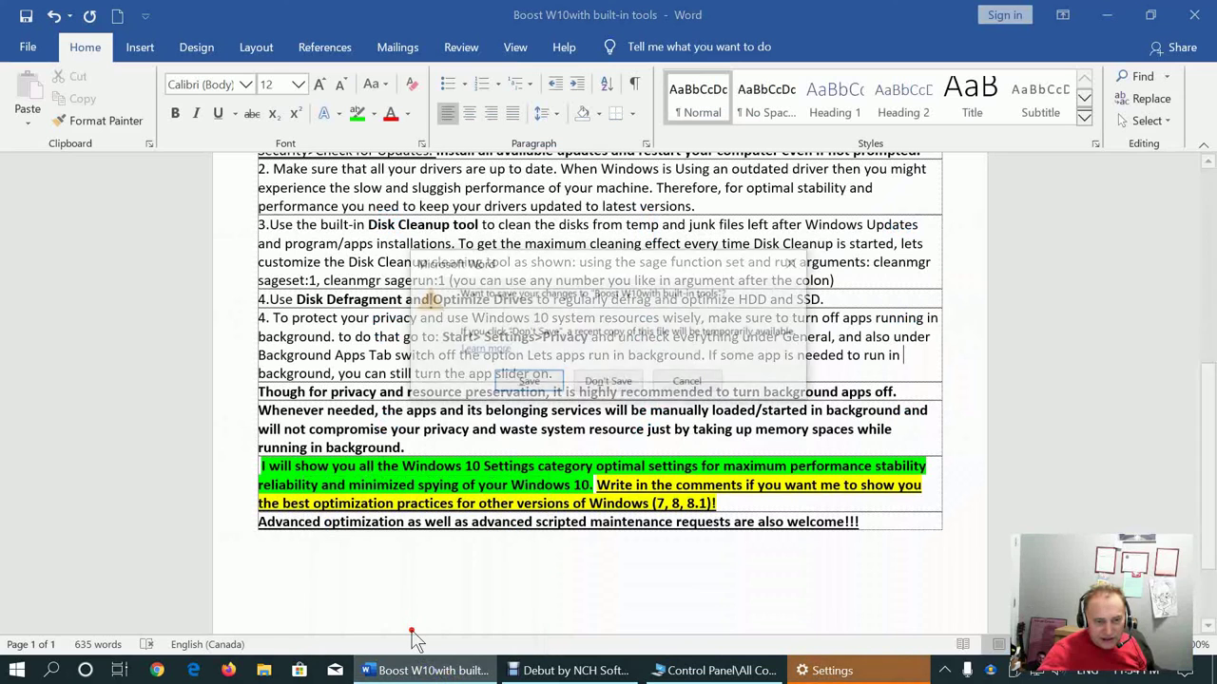
{"action": "left_click", "coordinate": [526, 380]}
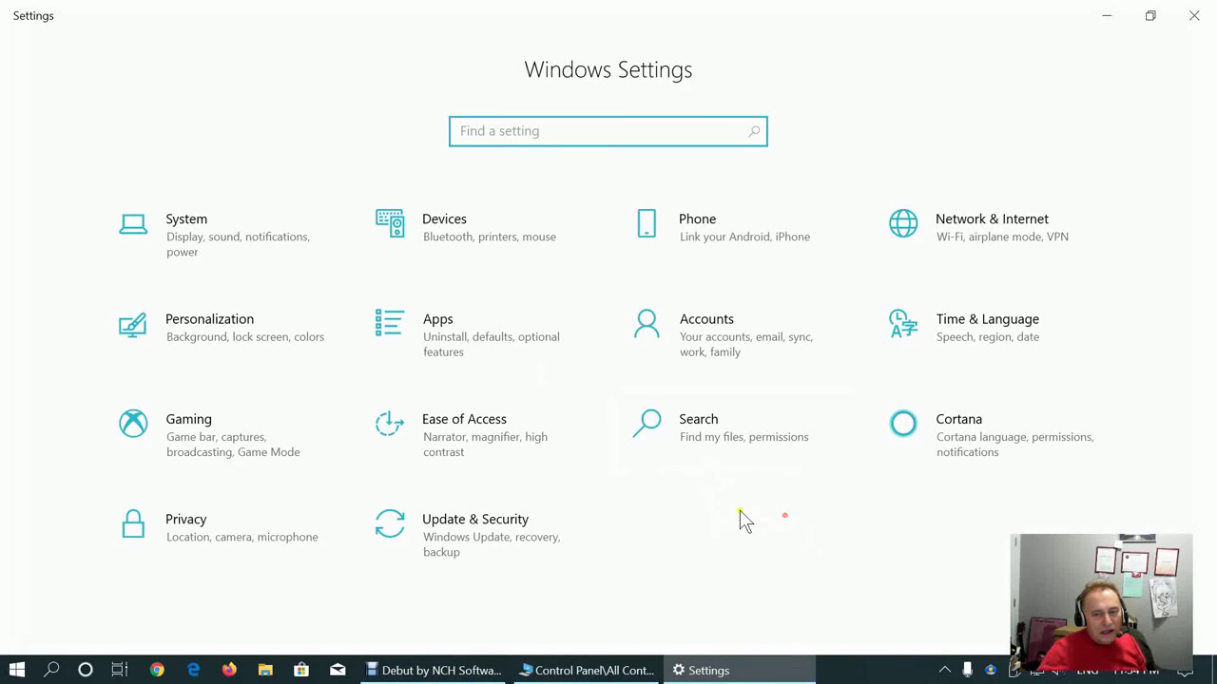
Go to System display settings and open the 150% scale dropdown
{"action": "left_click", "coordinate": [220, 244]}
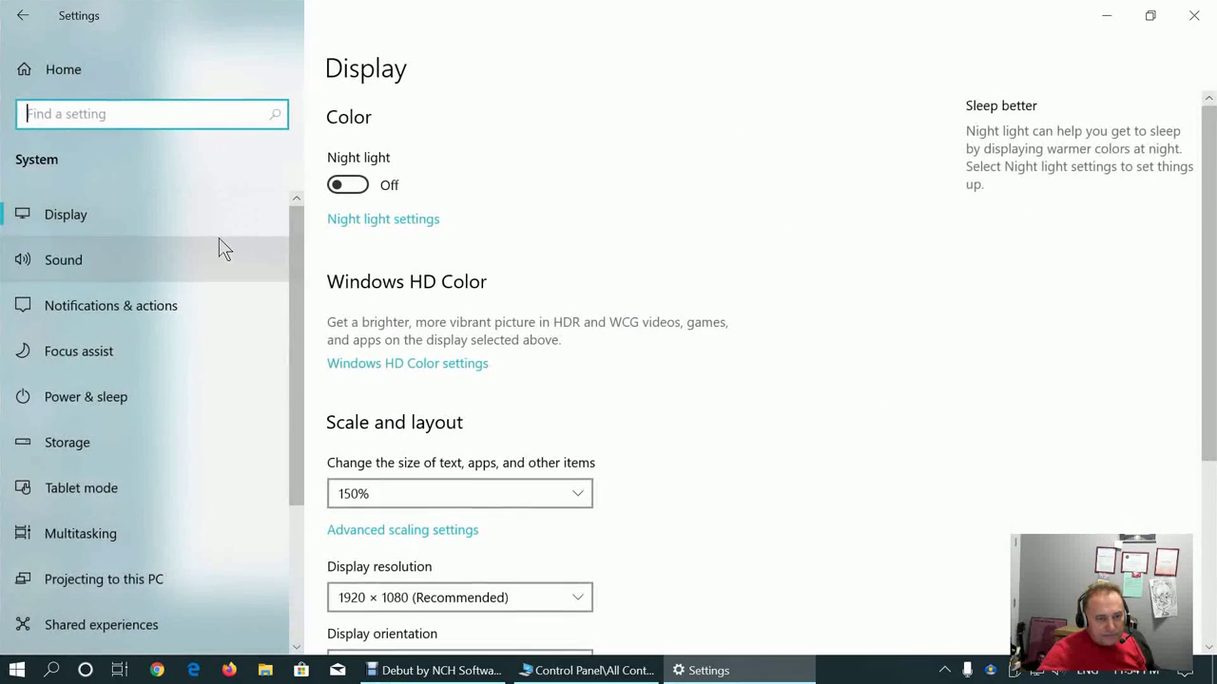
{"action": "scroll", "coordinate": [725, 412], "scroll_direction": "down", "scroll_amount": 2}
{"action": "scroll", "coordinate": [726, 413], "scroll_direction": "up", "scroll_amount": 2}
{"action": "scroll", "coordinate": [724, 412], "scroll_direction": "down", "scroll_amount": 3}
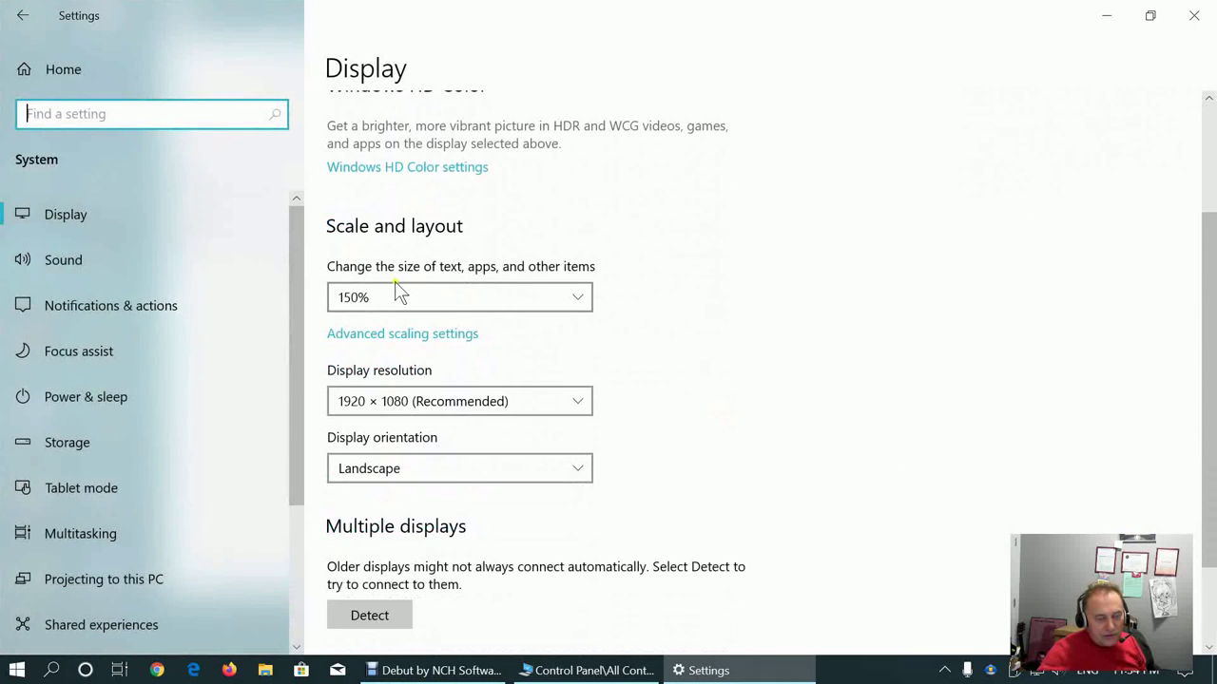
{"action": "left_click", "coordinate": [582, 300]}
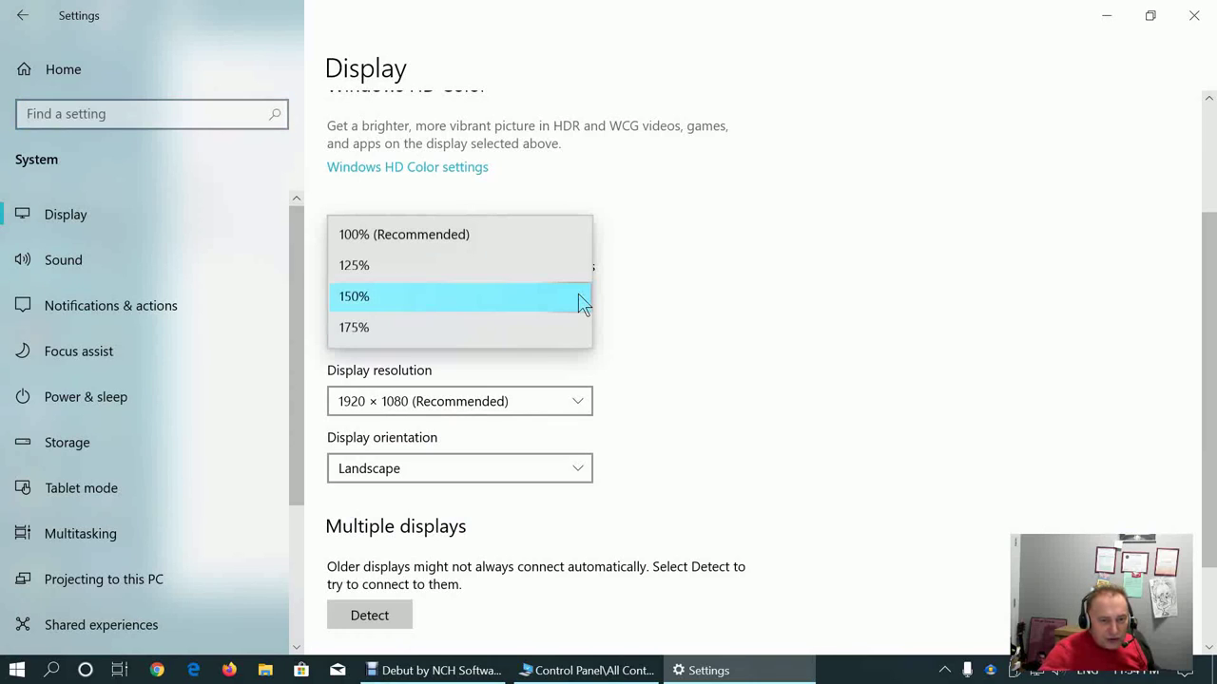